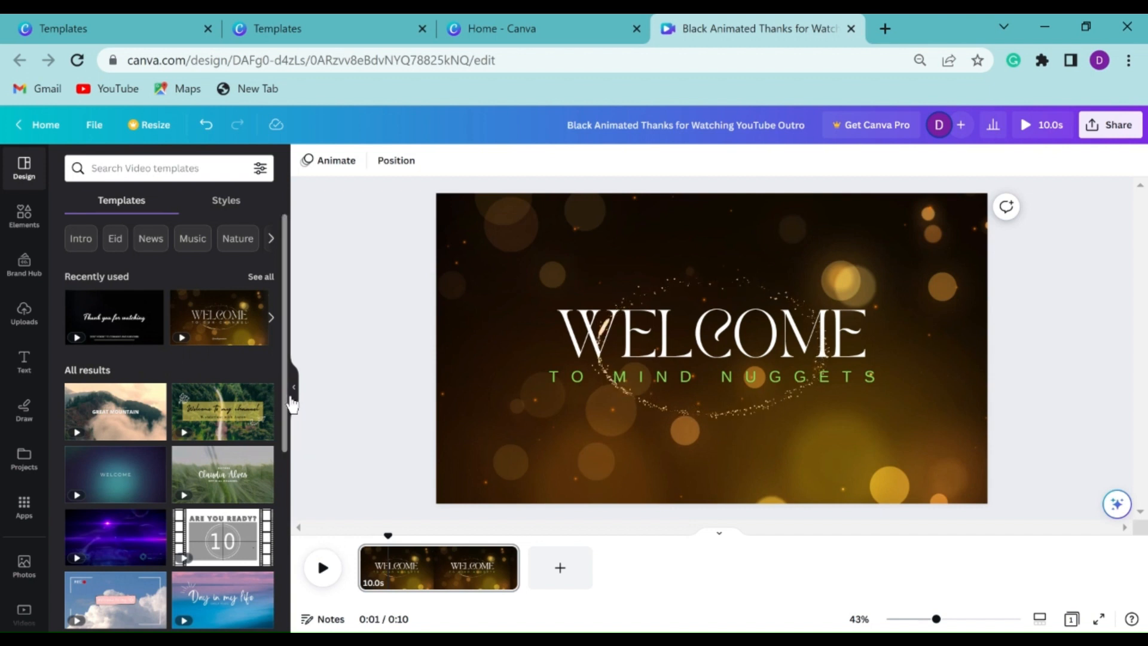
- Look through the suggested video templates and search them for LOGO
scroll(237, 430, down, 5)
scroll(236, 431, down, 10)
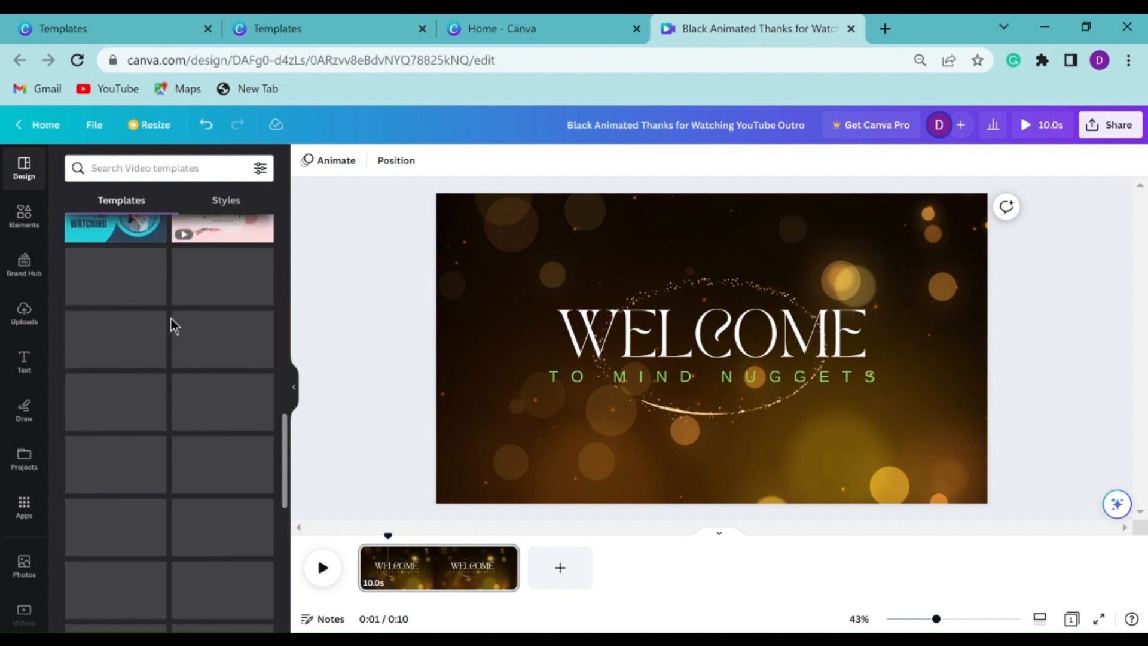
scroll(172, 323, down, 5)
scroll(177, 310, up, 20)
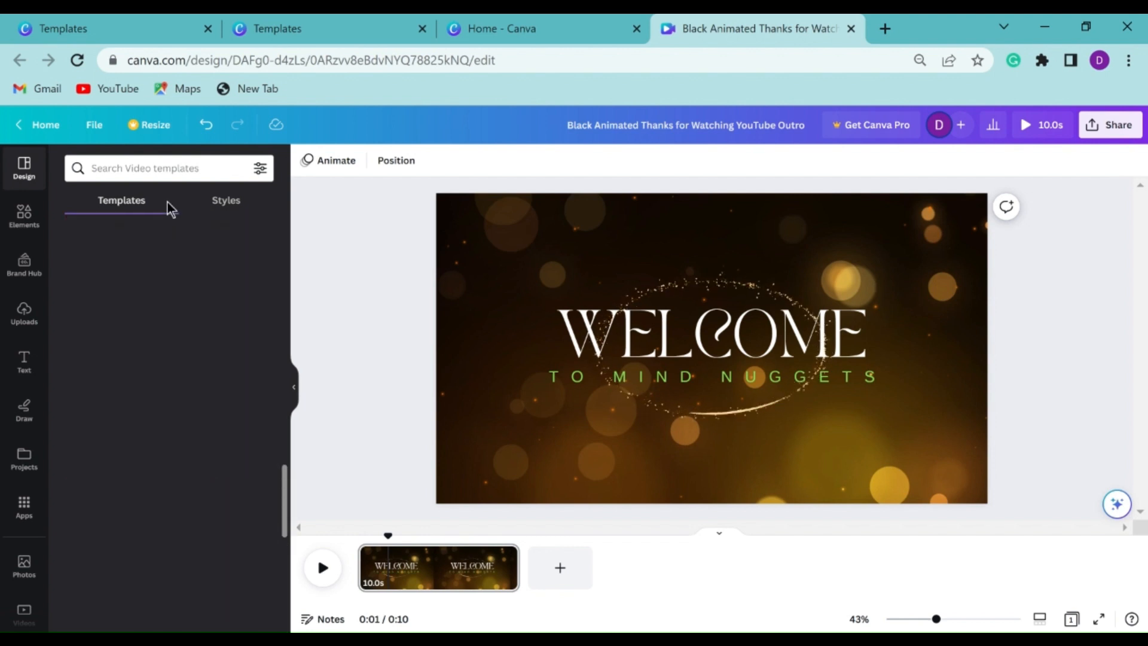
click(161, 169)
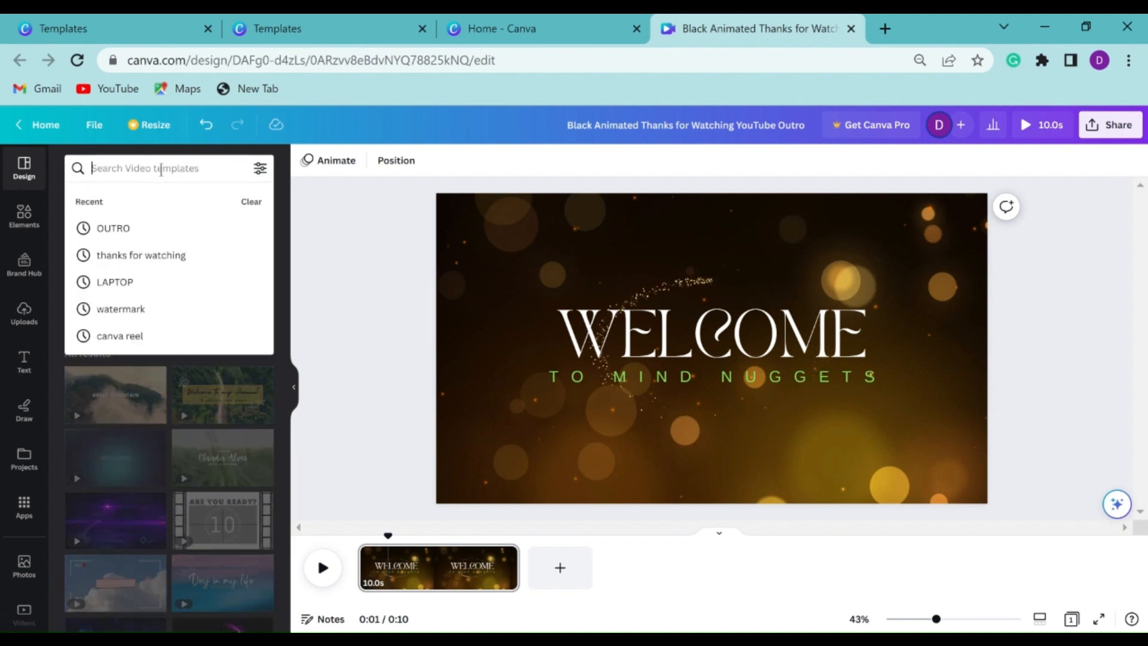
text(LOGO)
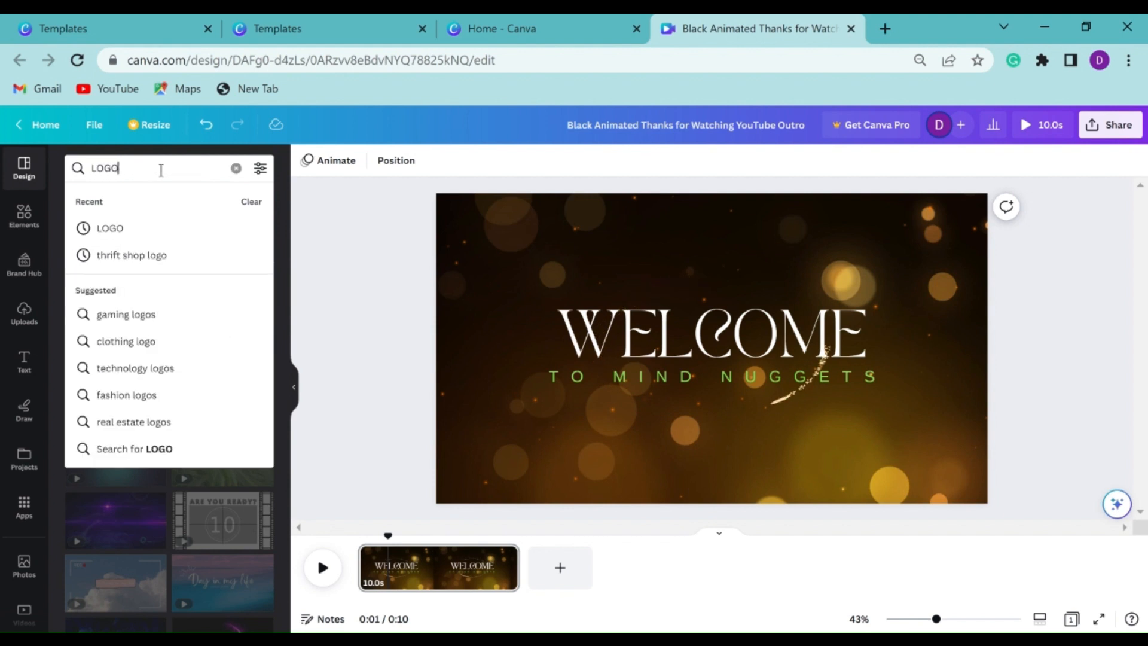
key(Return)
- Browse the LOGO video template results for a suitable logo design
scroll(230, 324, down, 10)
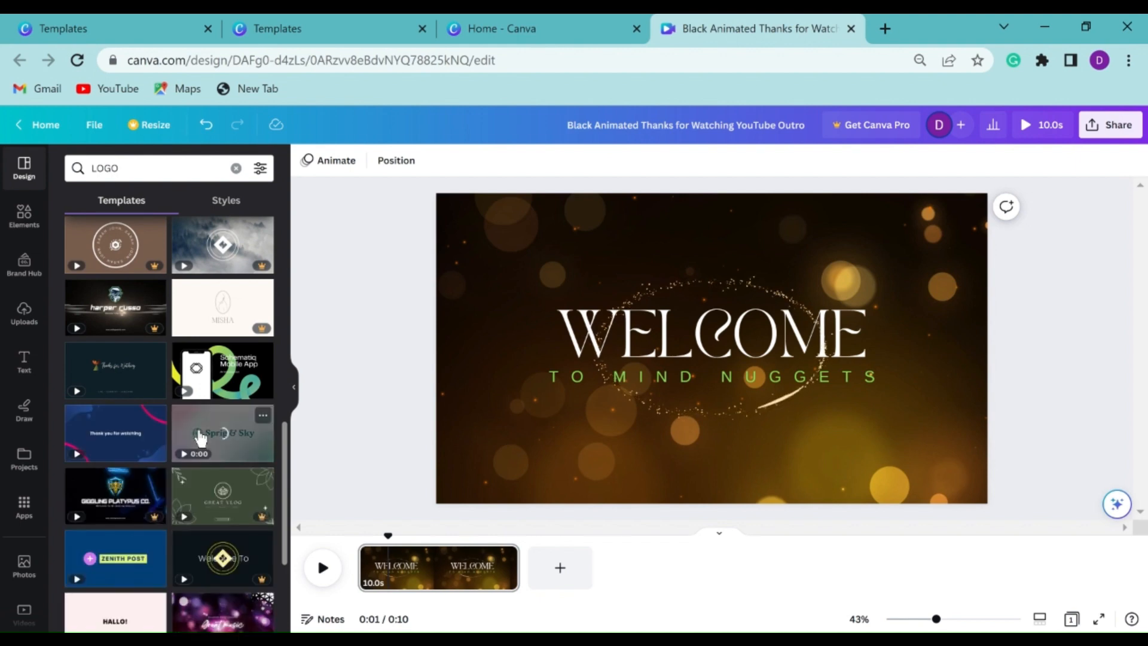
scroll(200, 436, down, 5)
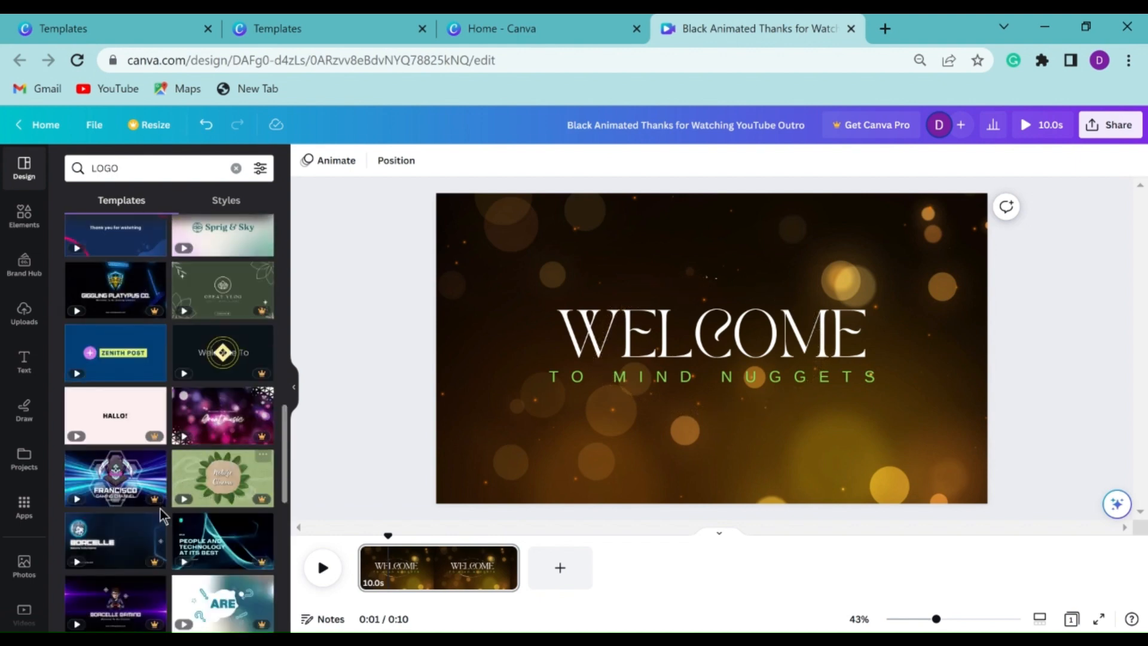
scroll(160, 514, down, 10)
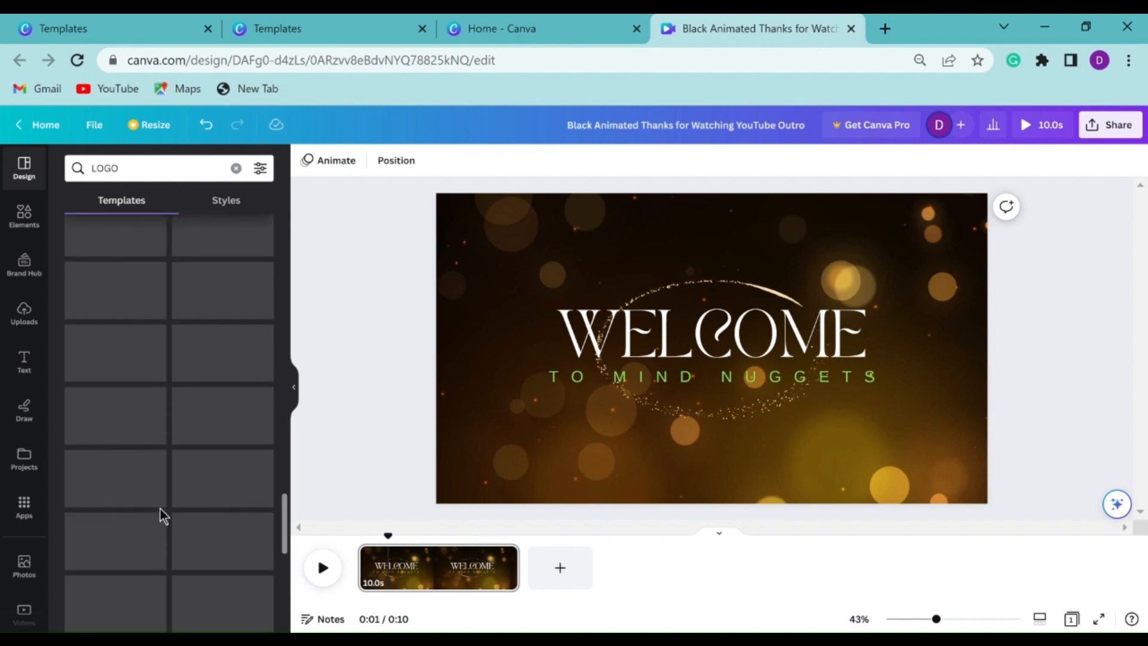
scroll(160, 514, up, 5)
scroll(160, 514, up, 3)
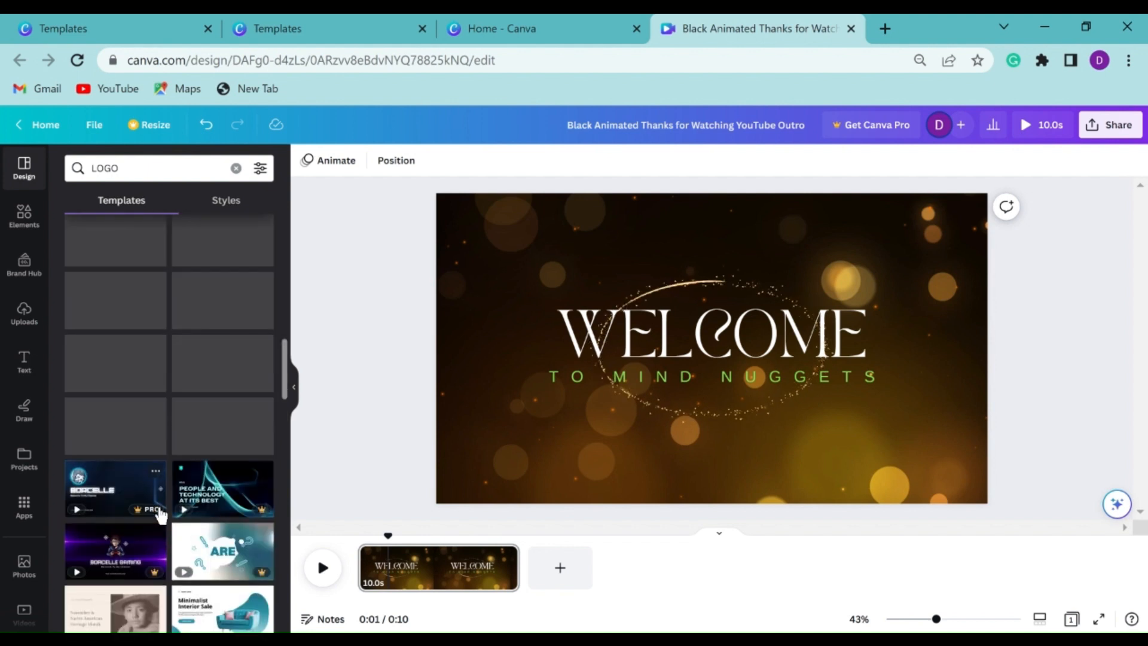
scroll(161, 514, down, 10)
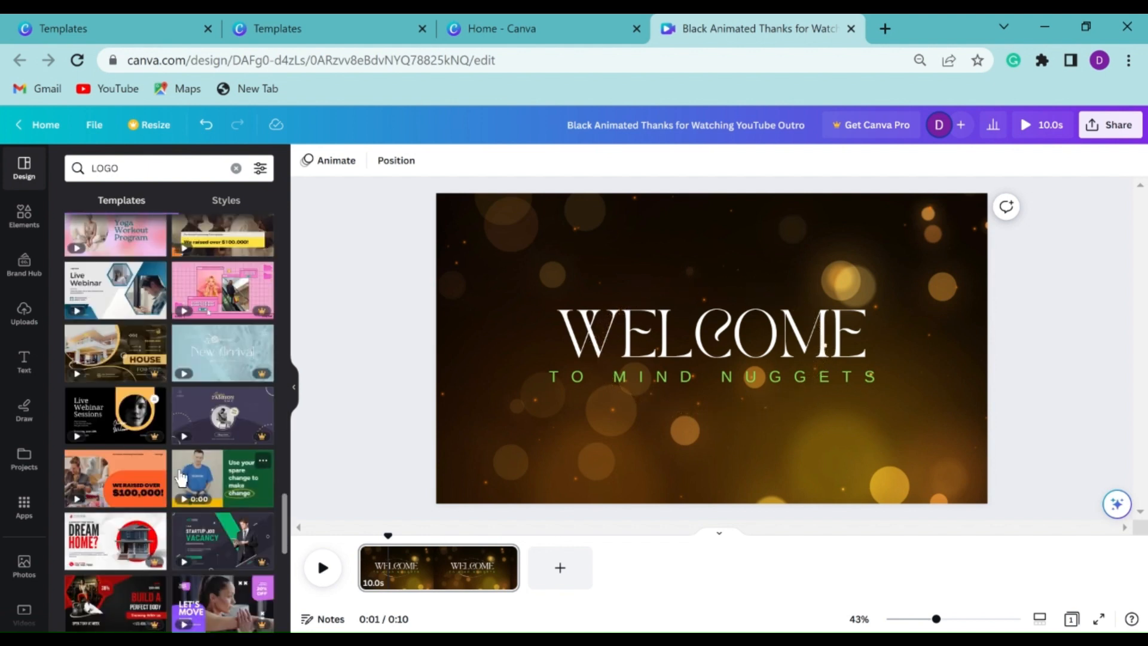
scroll(176, 478, down, 7)
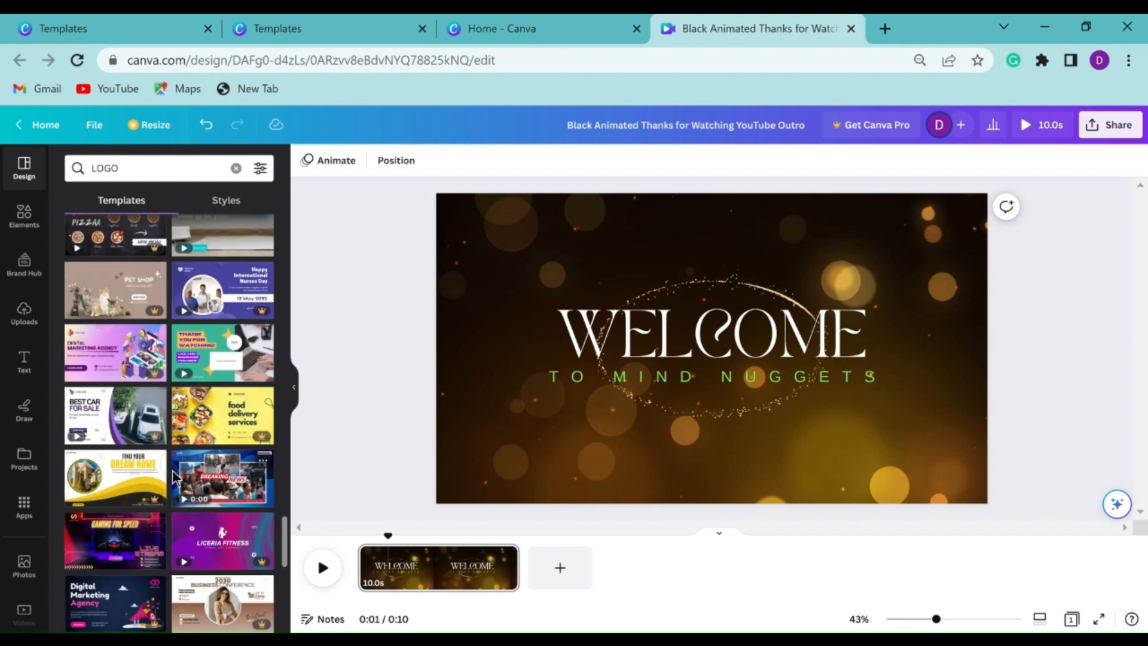
scroll(175, 479, down, 6)
scroll(173, 476, down, 5)
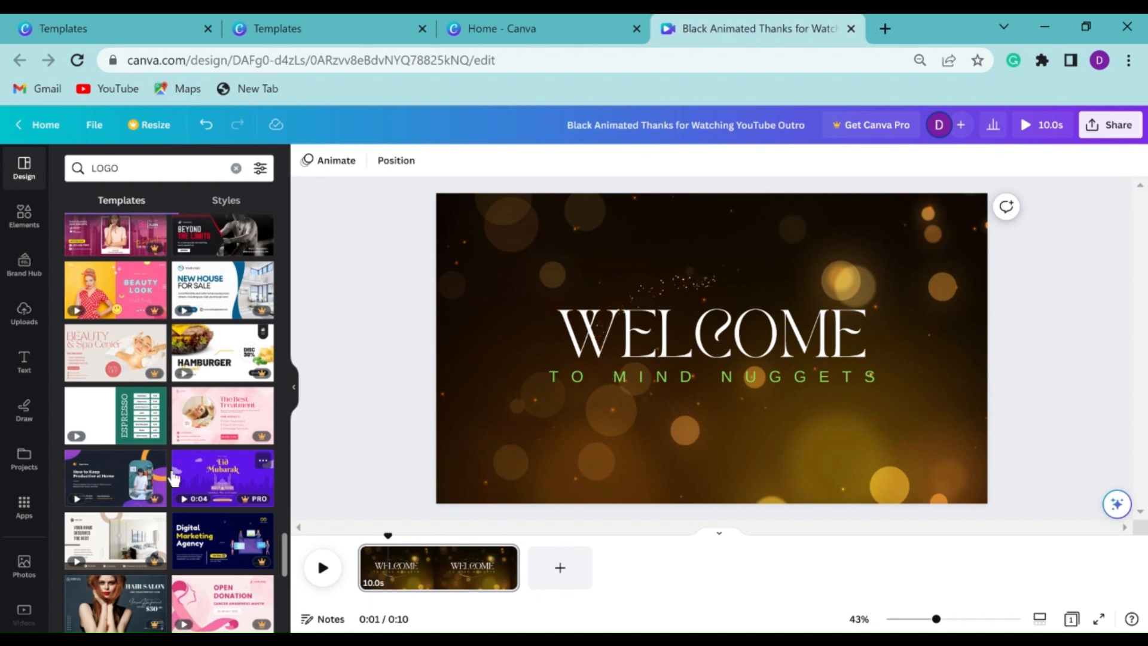
scroll(172, 470, down, 5)
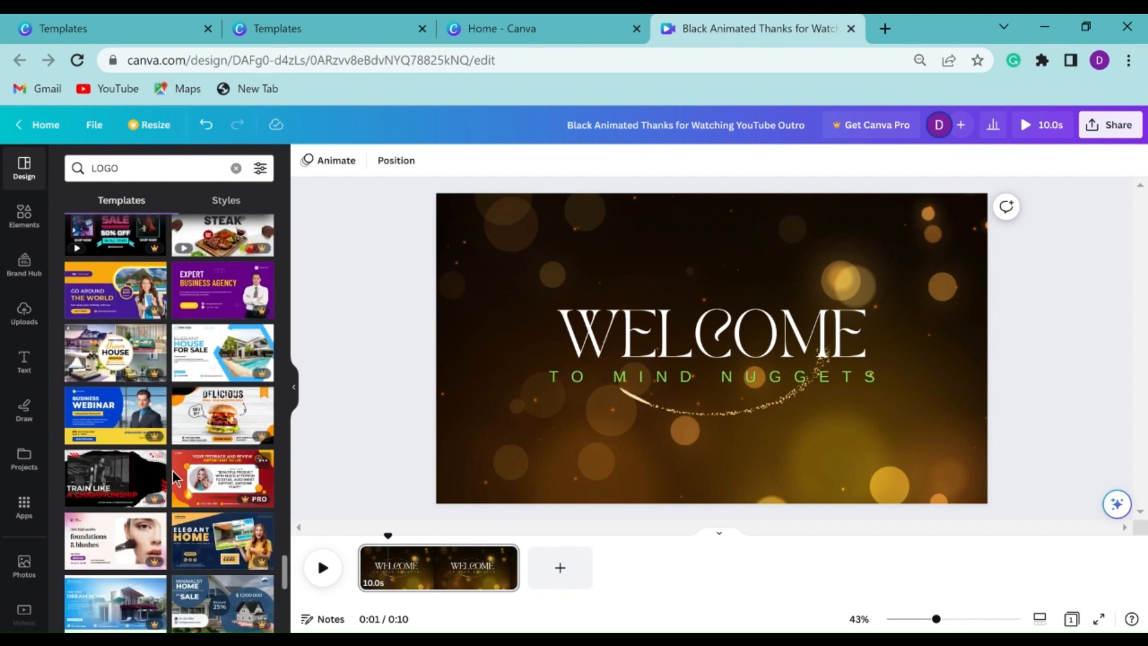
scroll(87, 363, up, 5)
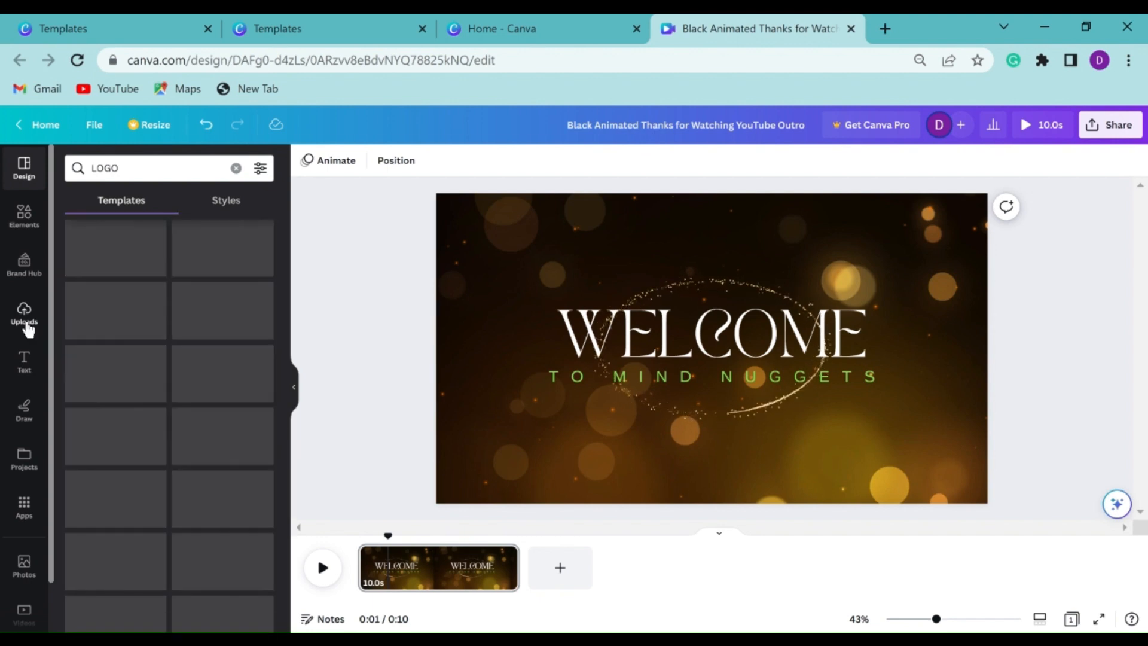
- Add the uploaded Mind Nuggets logo image to the welcome page and set its transparency to 15
click(27, 323)
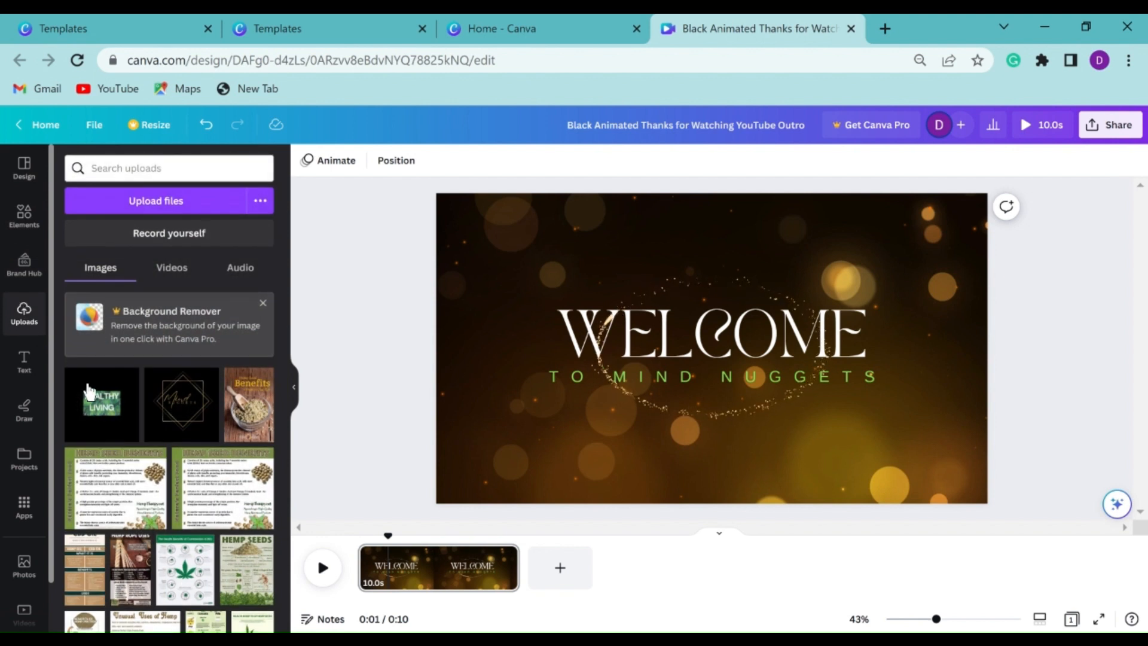
click(186, 409)
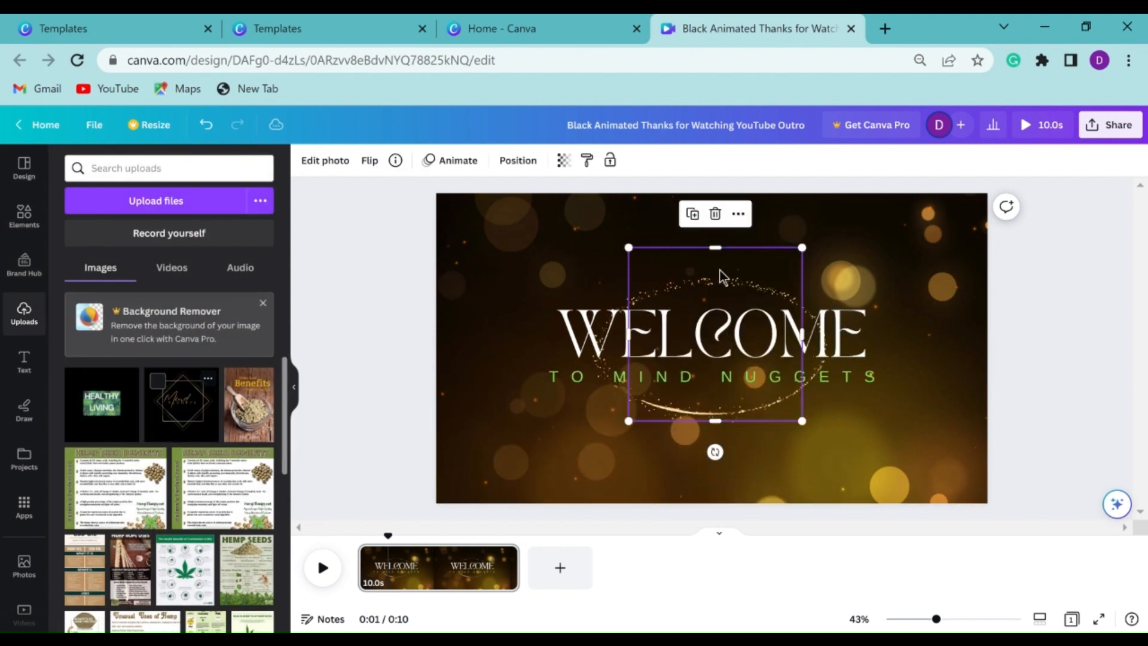
click(562, 161)
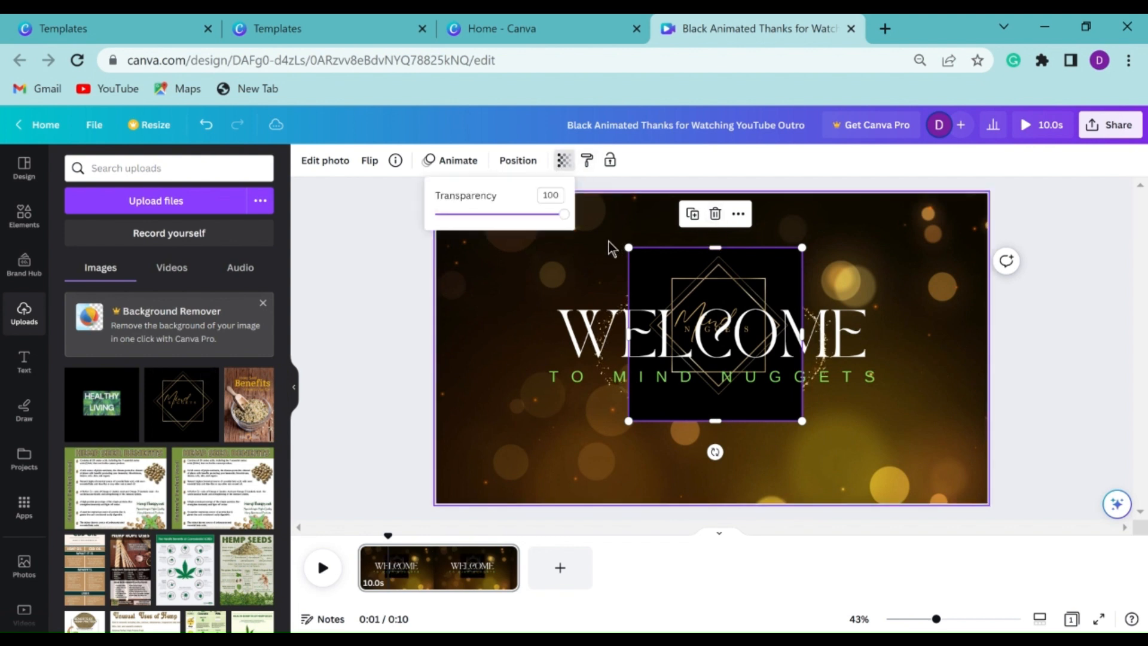
drag(564, 214, 441, 220)
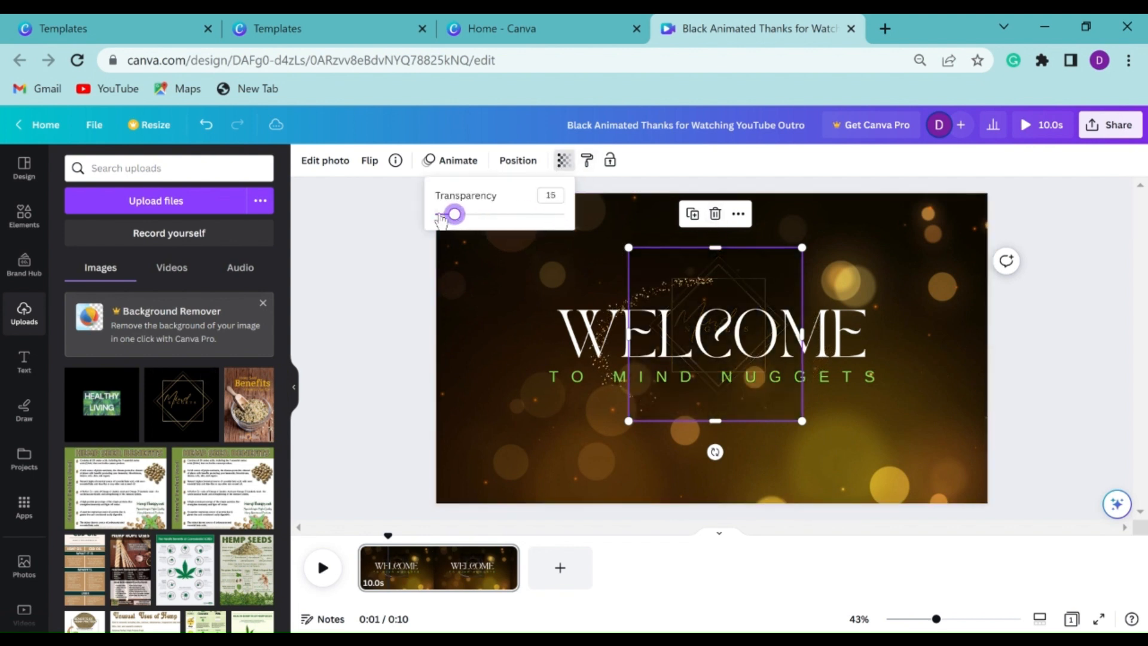
click(366, 320)
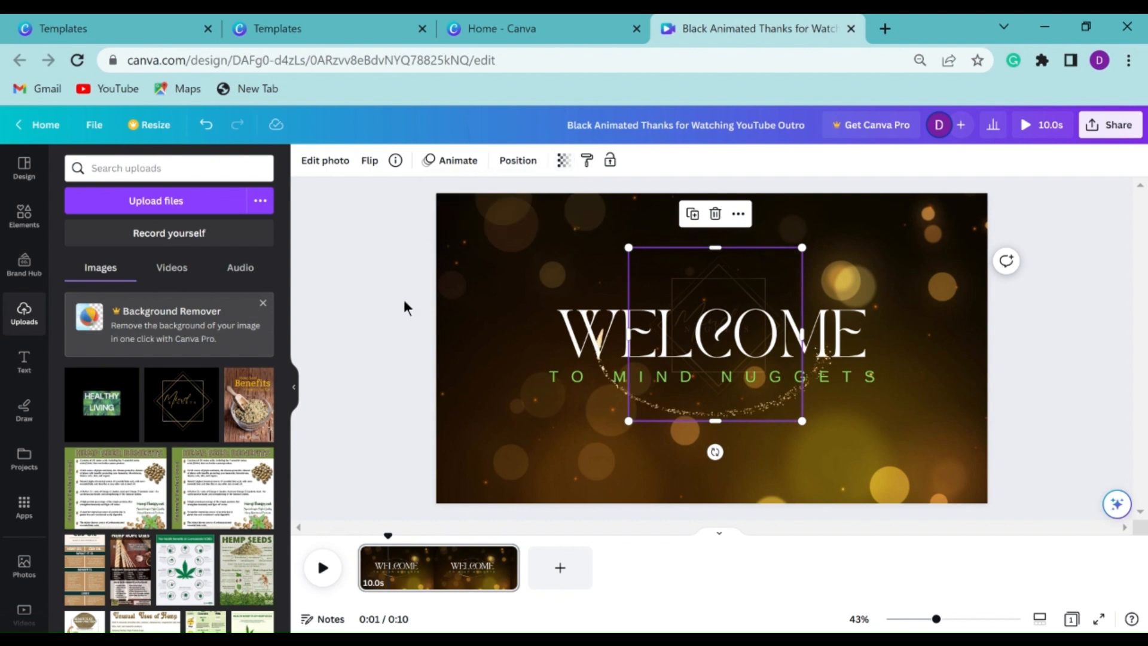
click(347, 248)
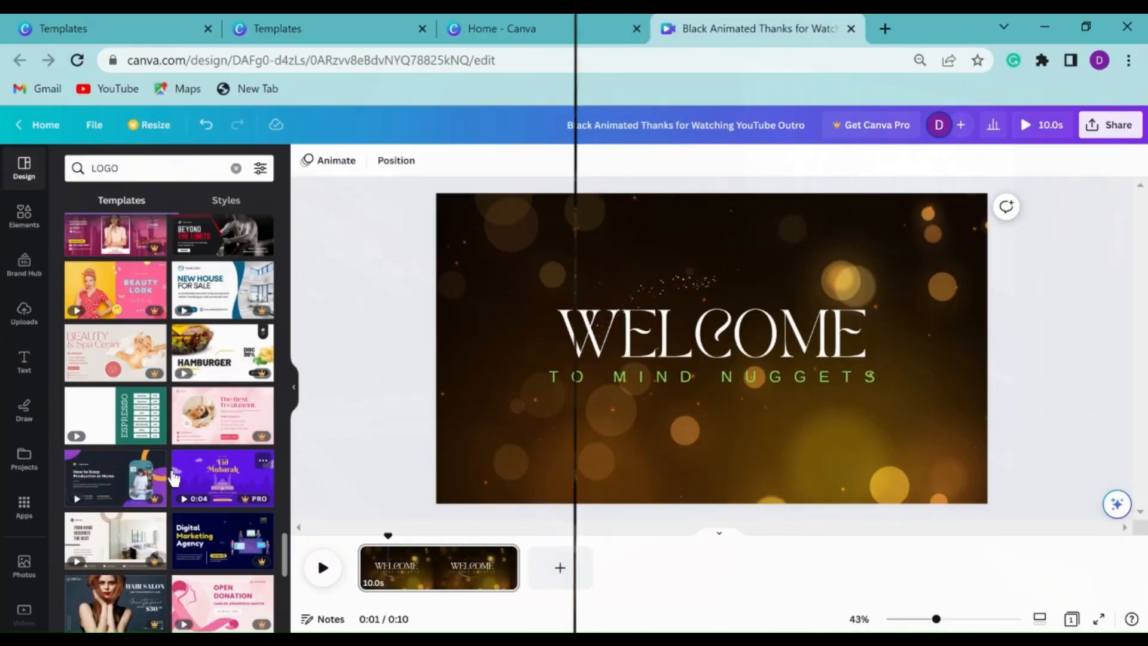
- Place the gold-on-black logo from the uploaded images over the centre of the WELCOME page
scroll(173, 478, down, 5)
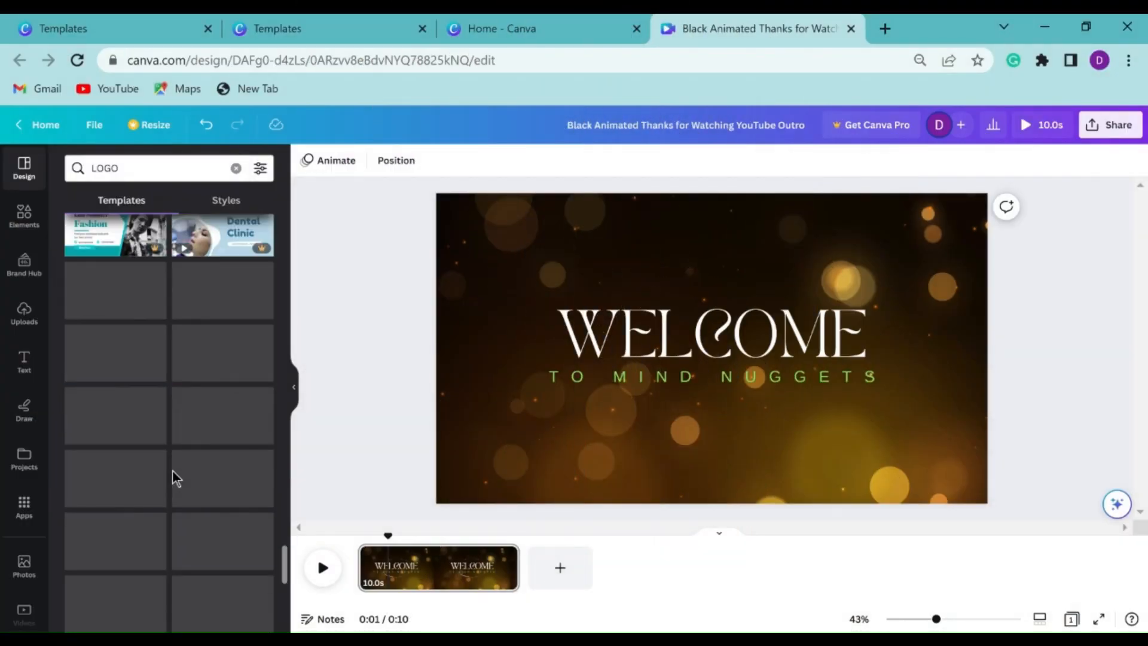
scroll(173, 479, down, 2)
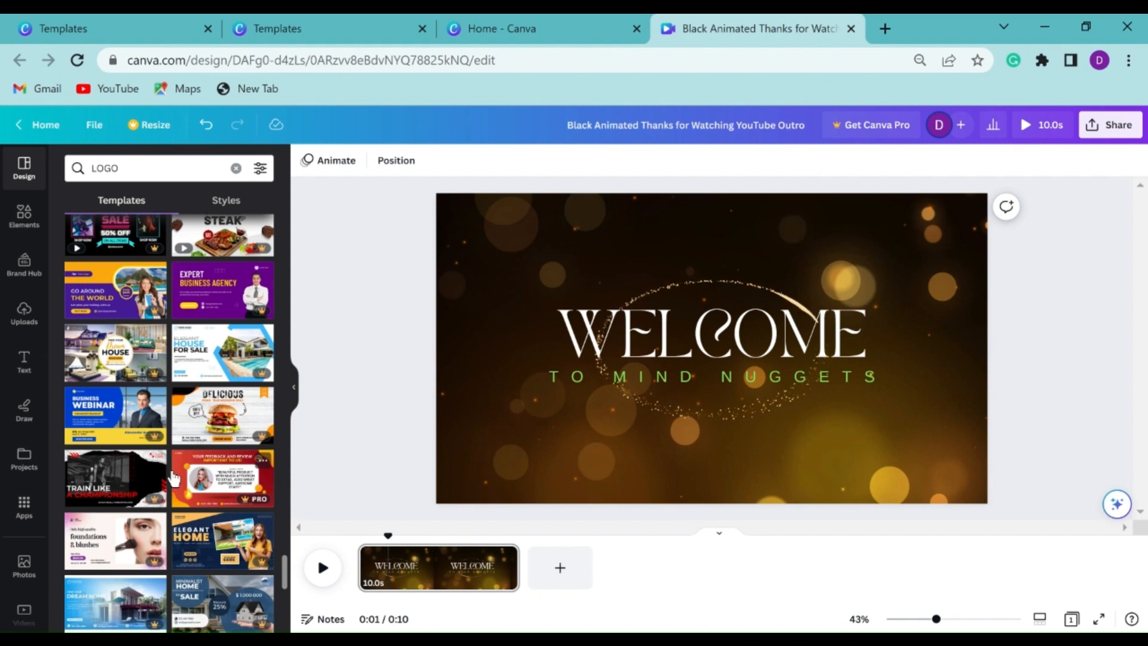
scroll(174, 478, up, 10)
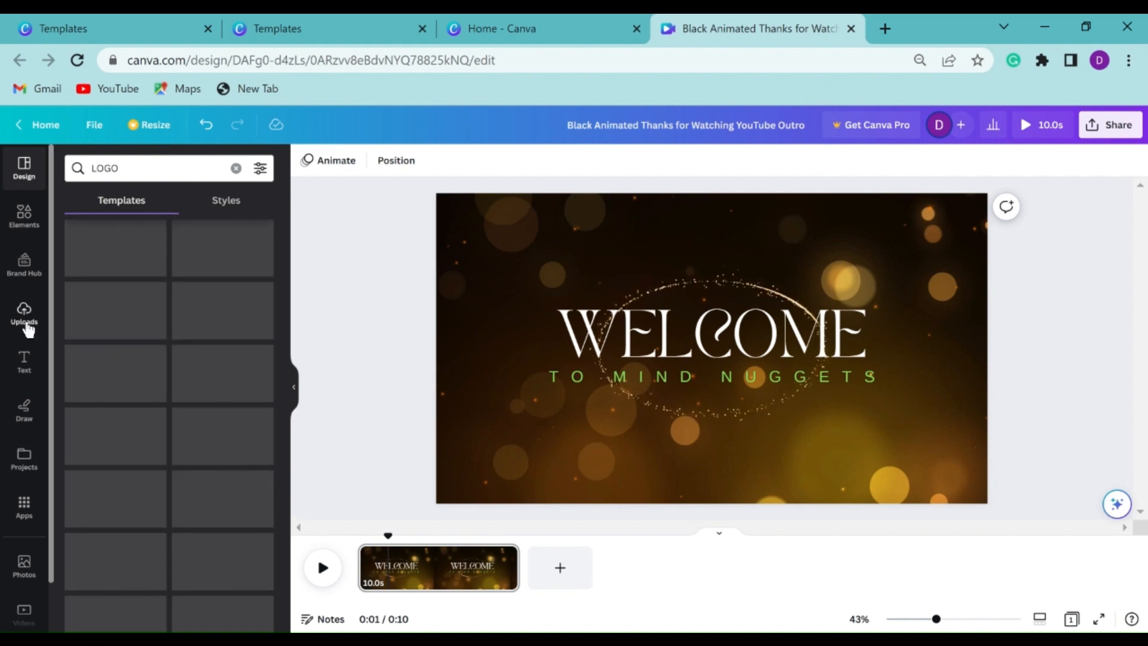
click(25, 317)
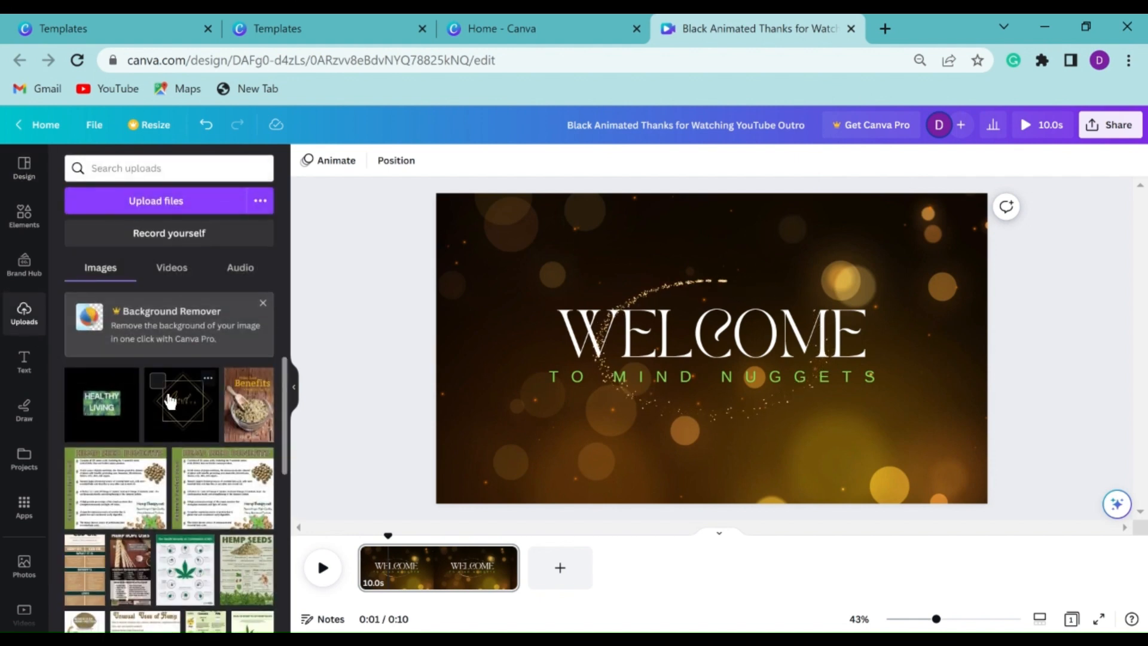
drag(196, 411, 747, 339)
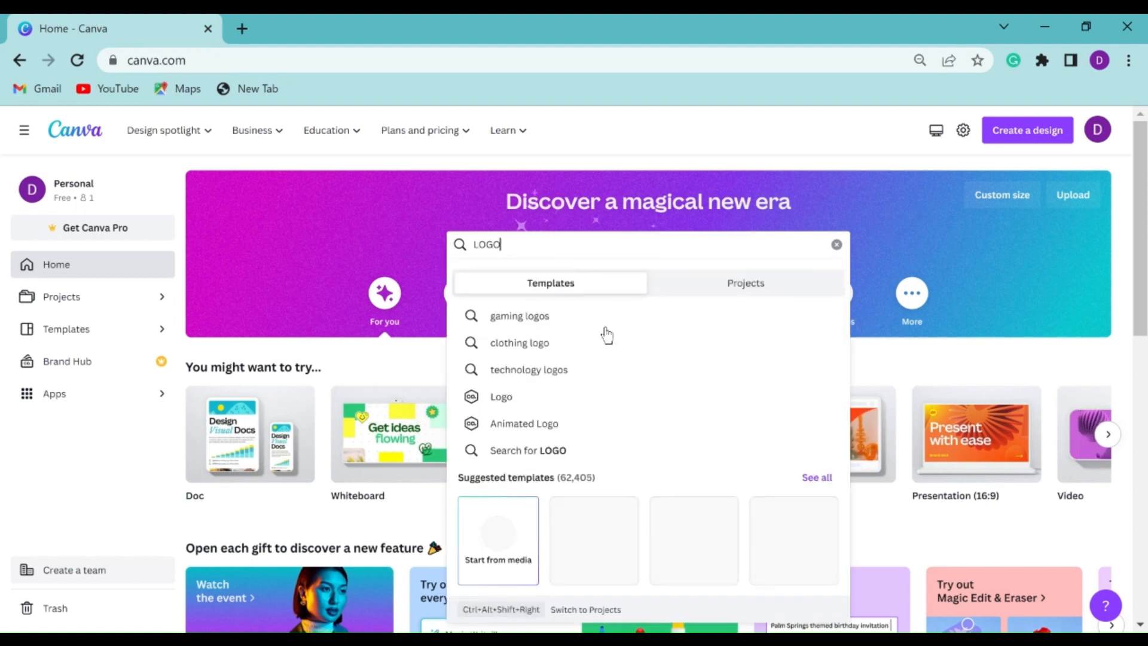
- Search Canva's template library for LOGO and examine the logo designs on offer
key(Return)
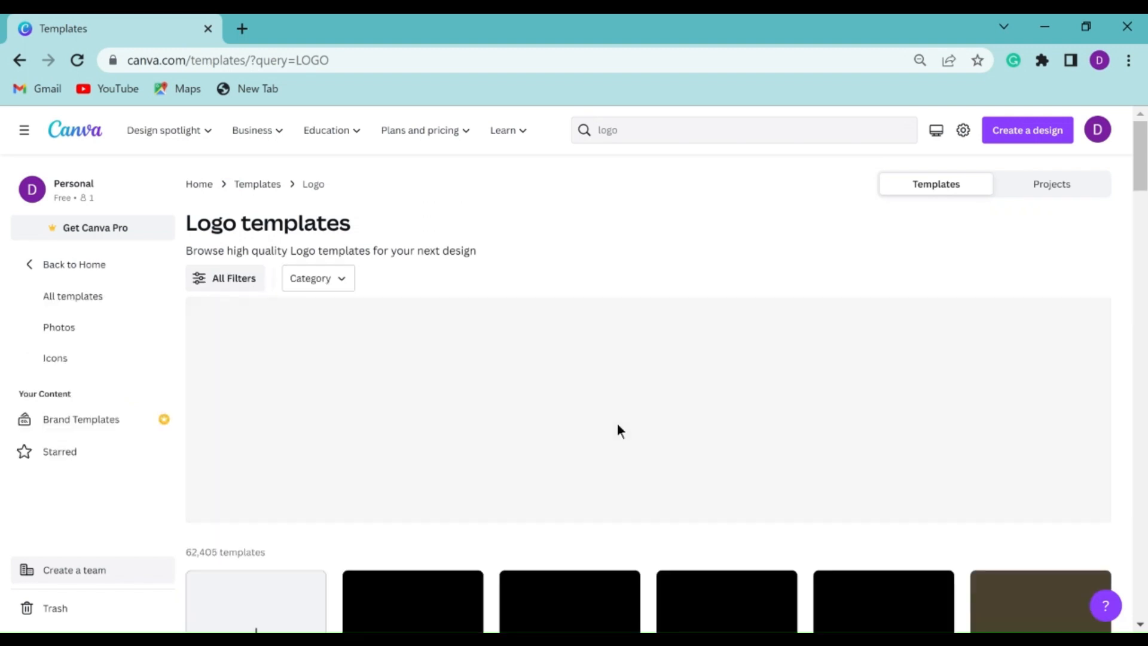
scroll(613, 419, down, 6)
scroll(441, 372, down, 3)
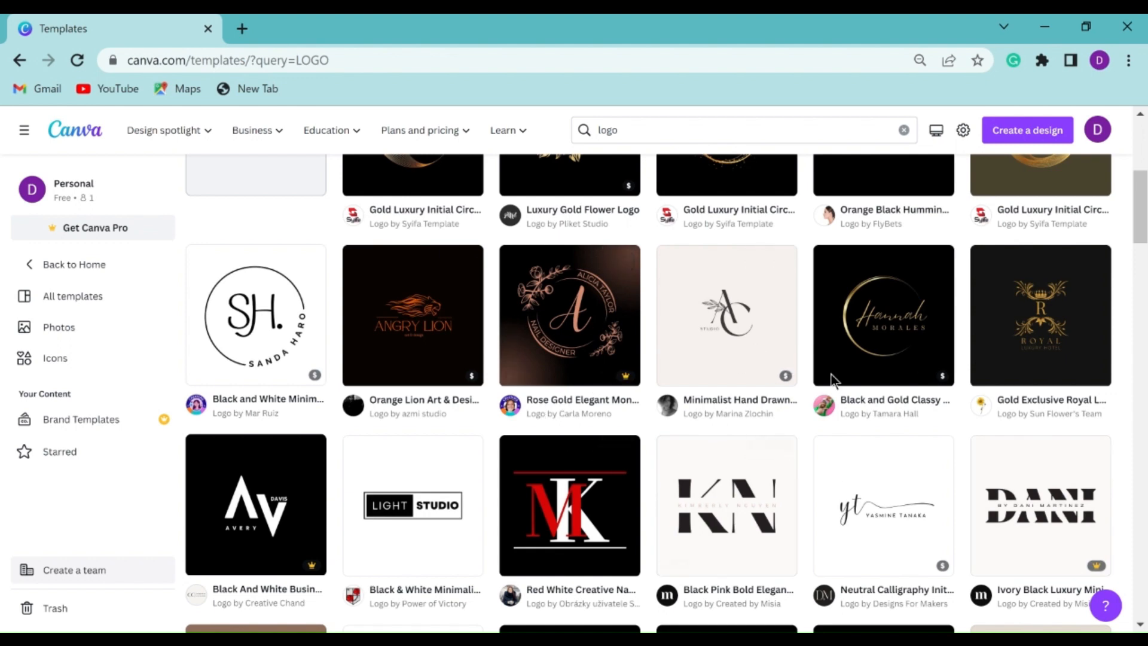
scroll(832, 380, down, 10)
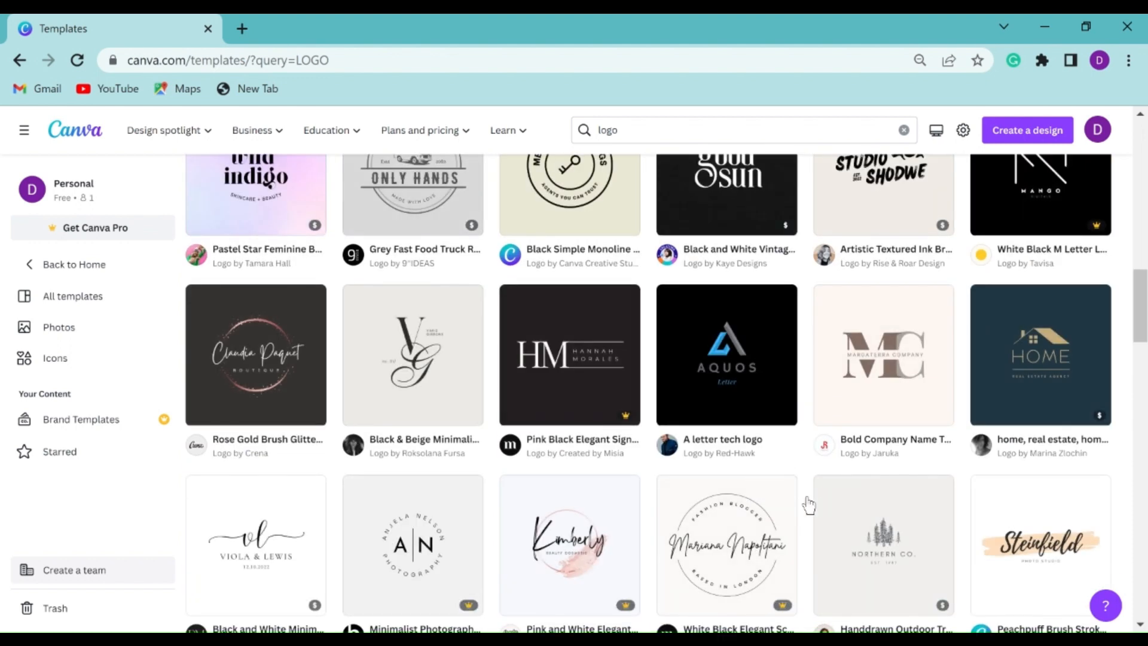
scroll(801, 491, up, 15)
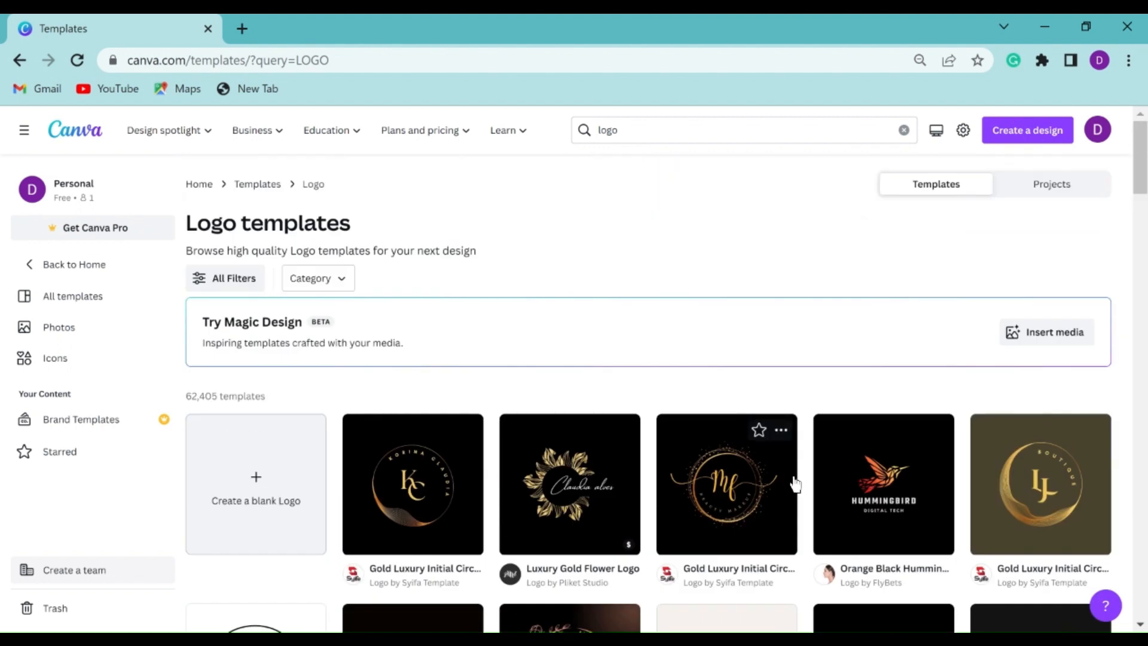
scroll(796, 484, down, 6)
scroll(785, 478, down, 12)
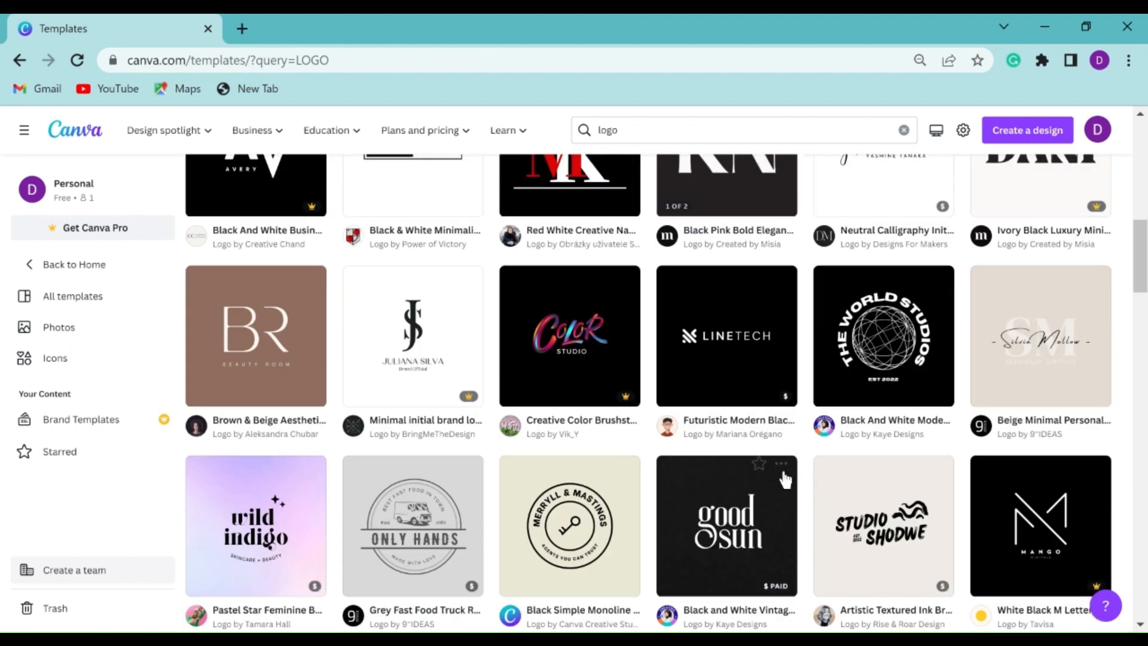
scroll(683, 461, down, 10)
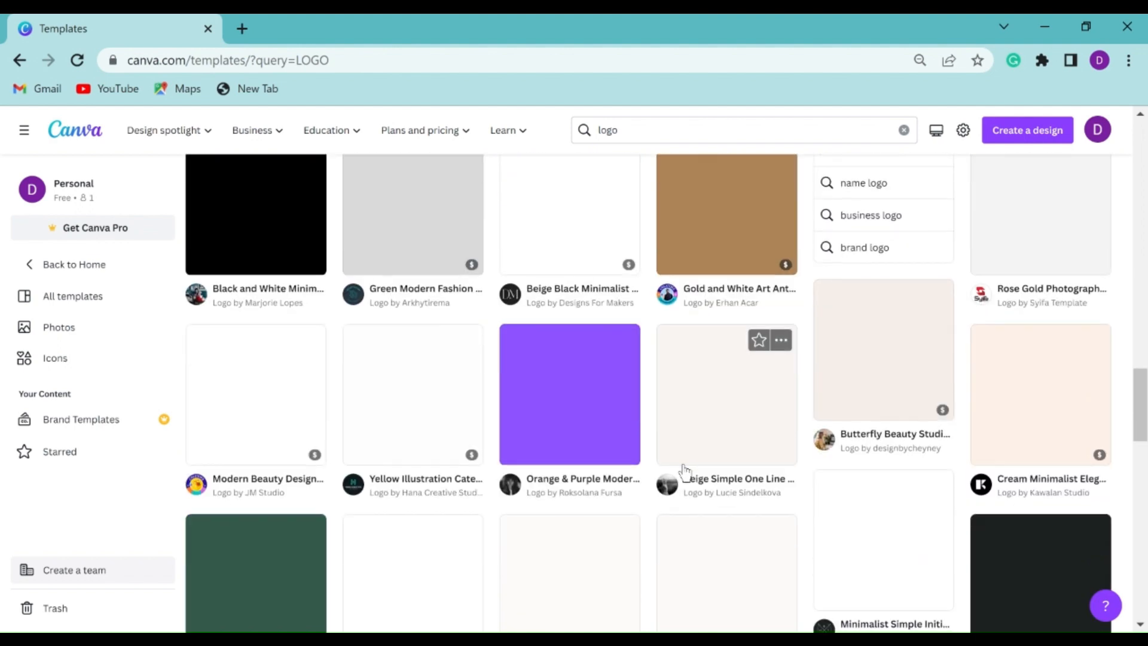
scroll(625, 469, up, 10)
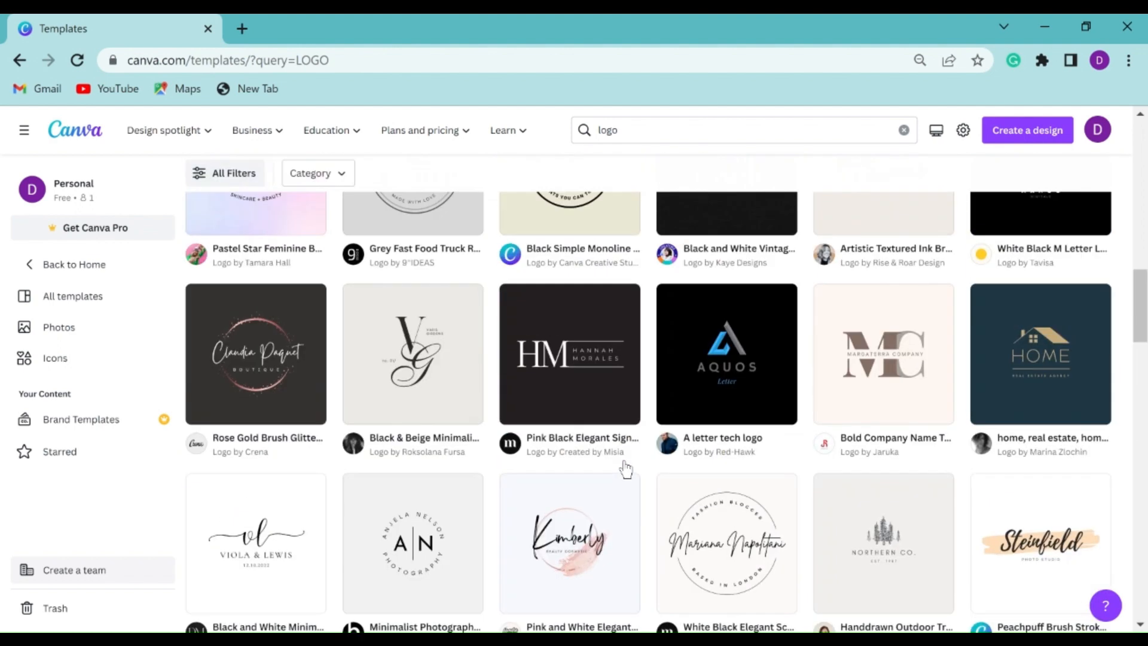
scroll(647, 470, down, 6)
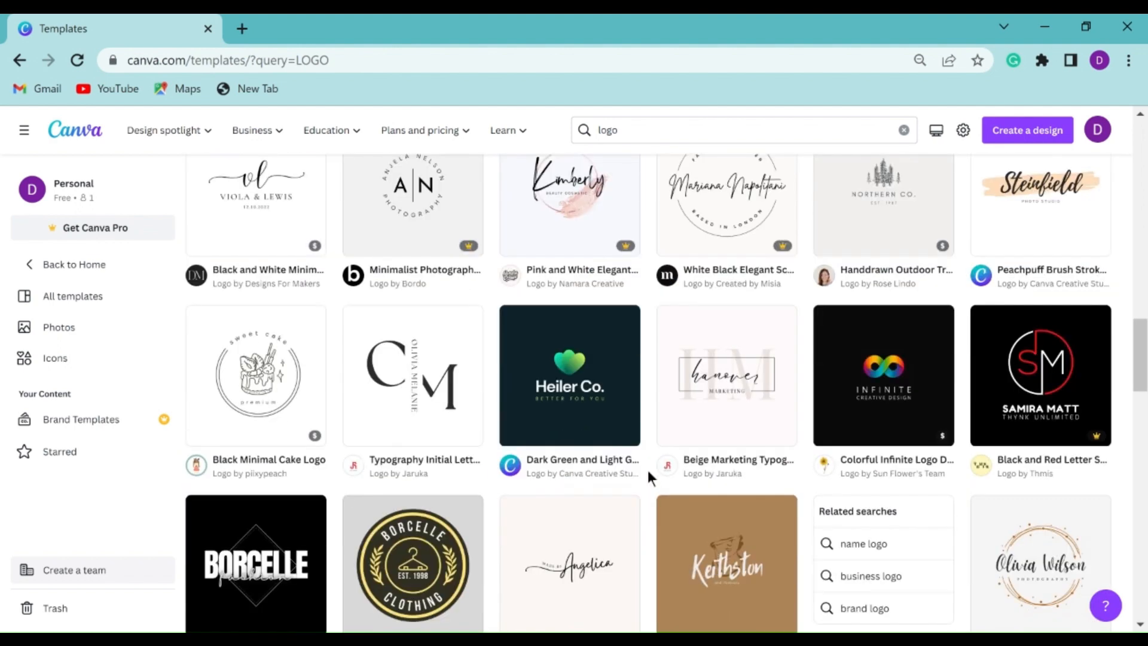
- Open the dark green and light green modern gradient Heiler Co. logo template for customizing and select its heart-shaped graphic
click(573, 406)
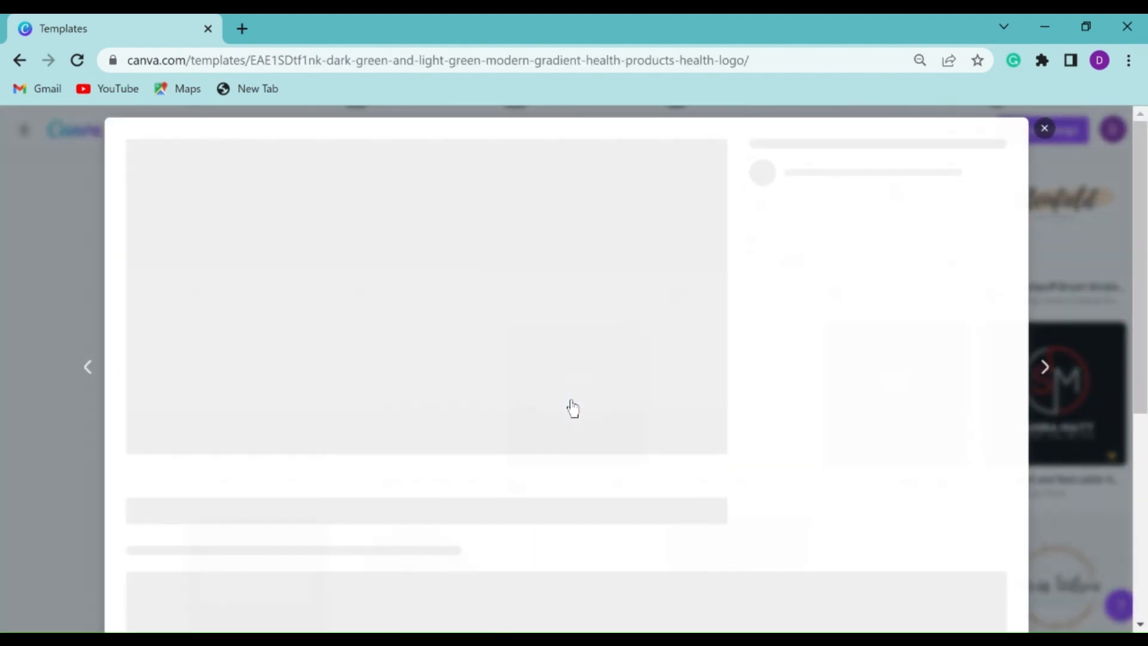
click(837, 254)
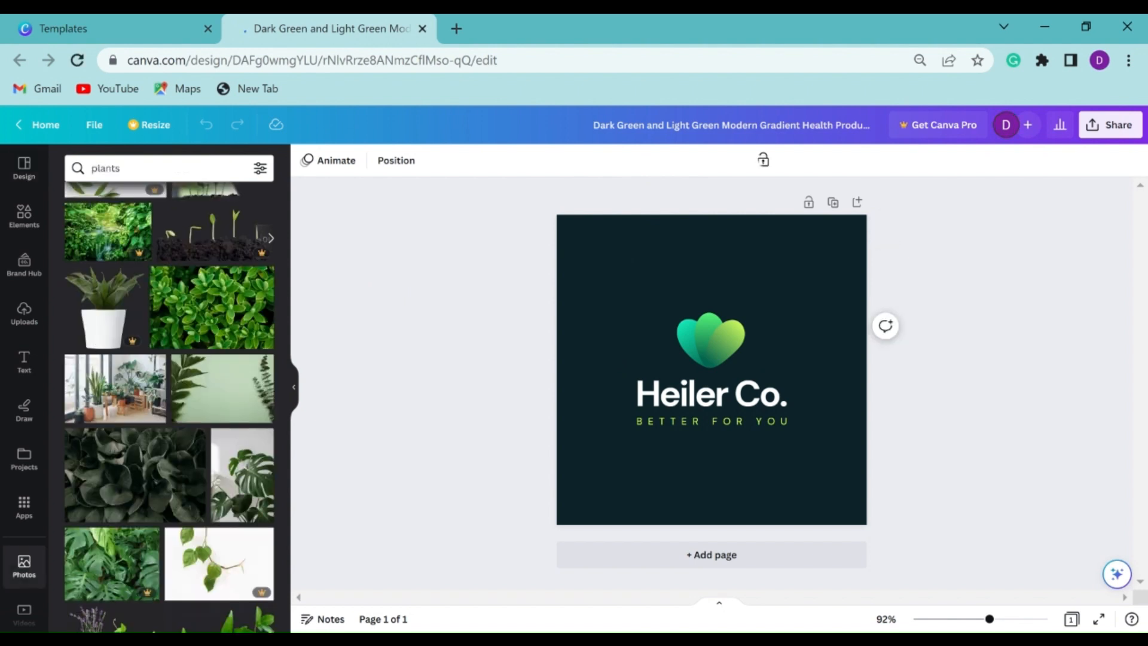
click(710, 343)
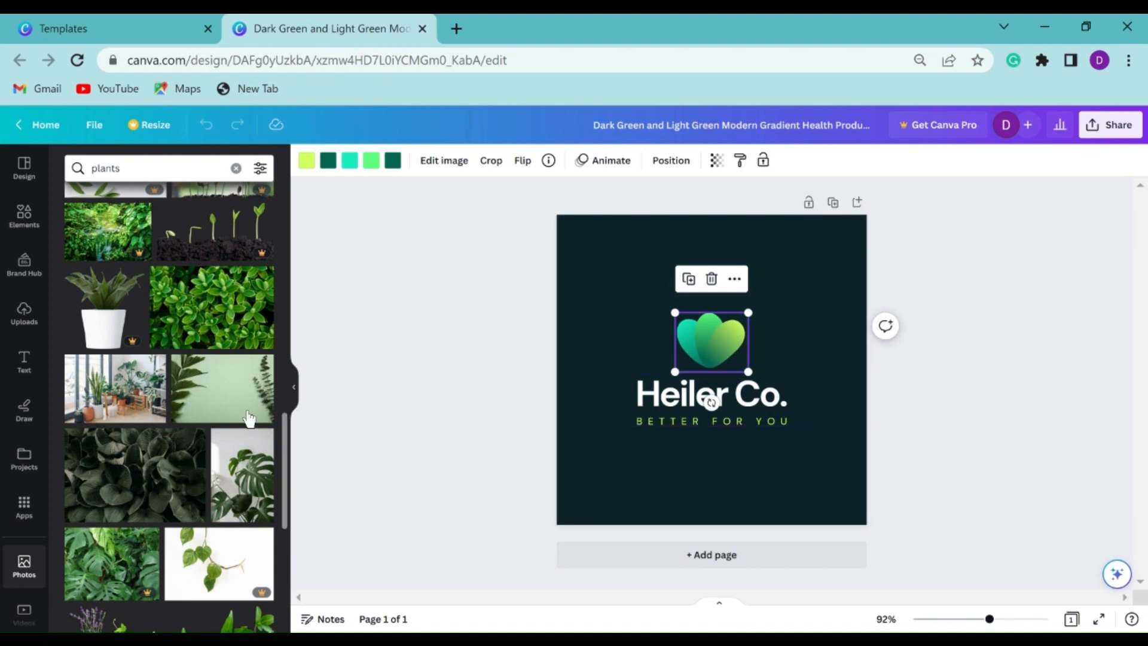
- Search the photo library for plants and add the photo of overlapping large green leaves to the logo page
click(32, 568)
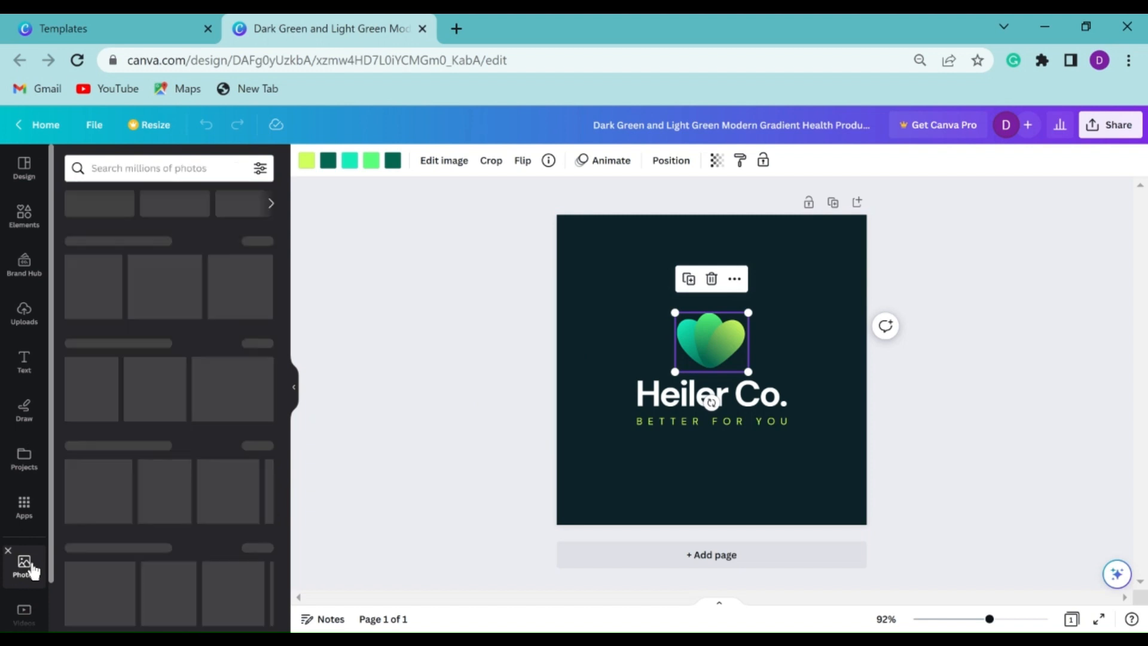
click(149, 166)
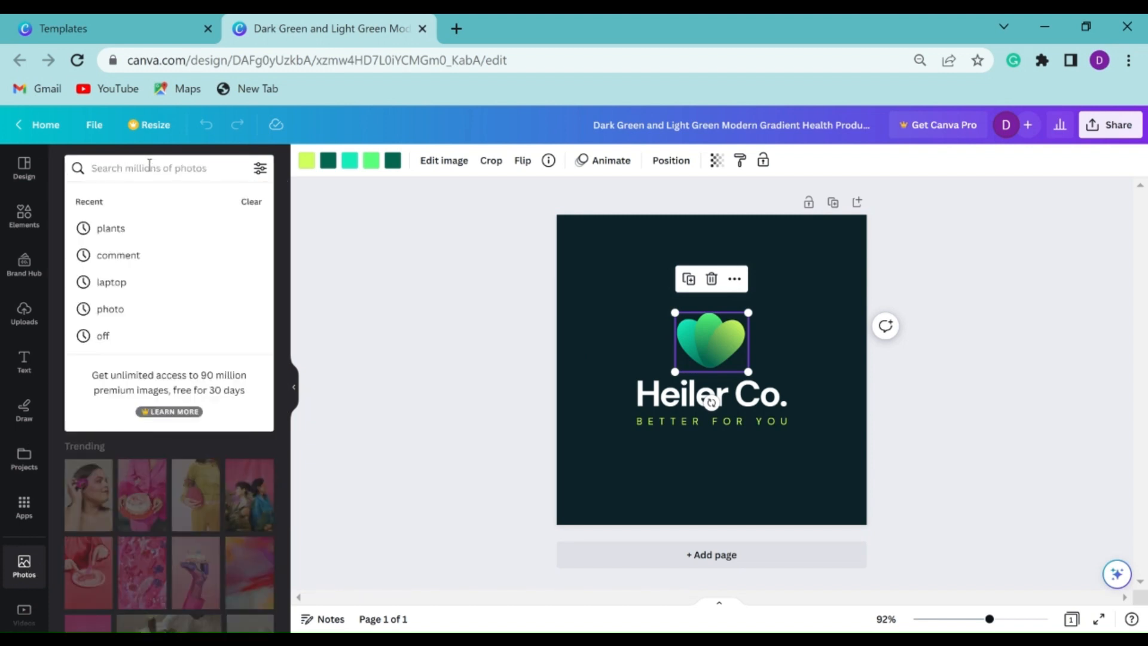
click(159, 229)
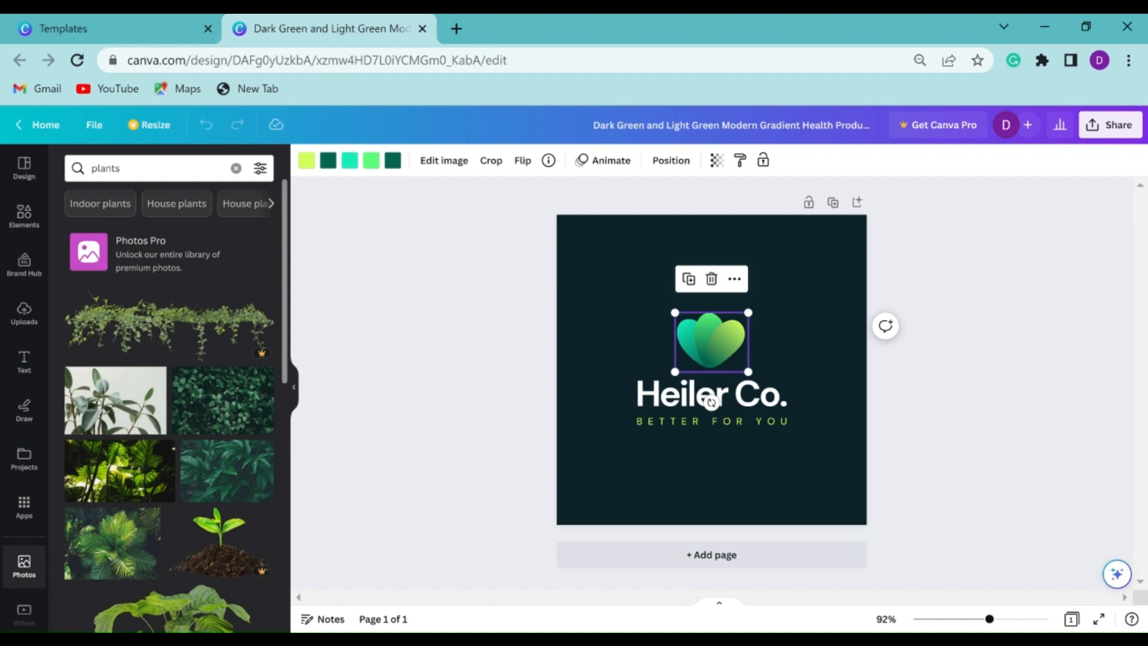
scroll(102, 509, down, 10)
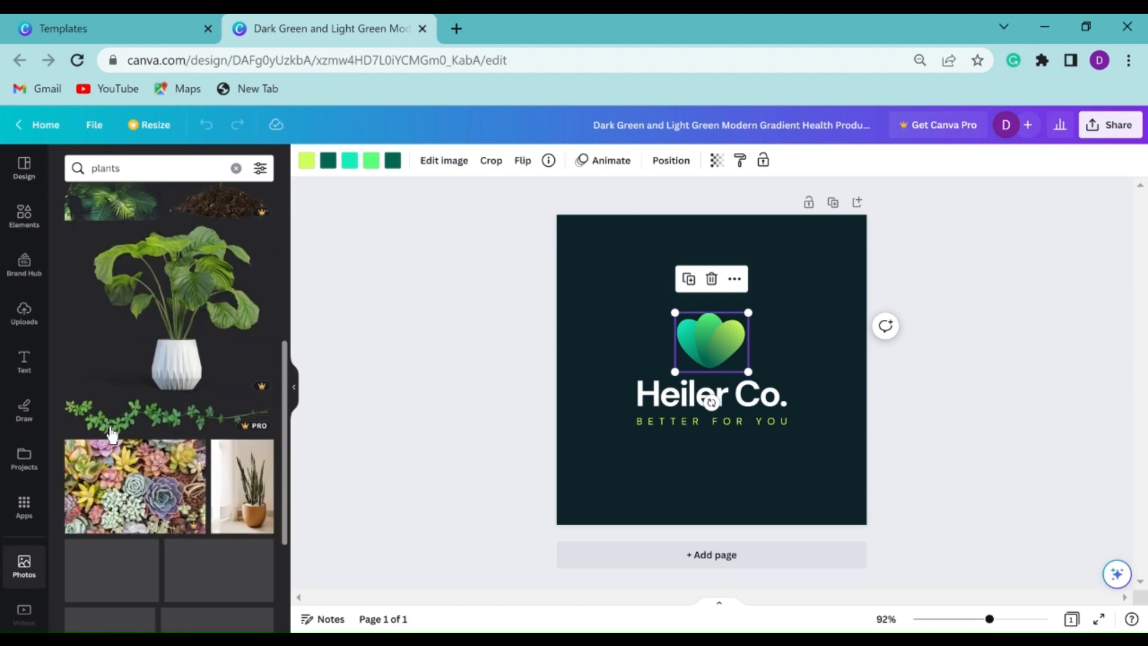
scroll(117, 429, down, 6)
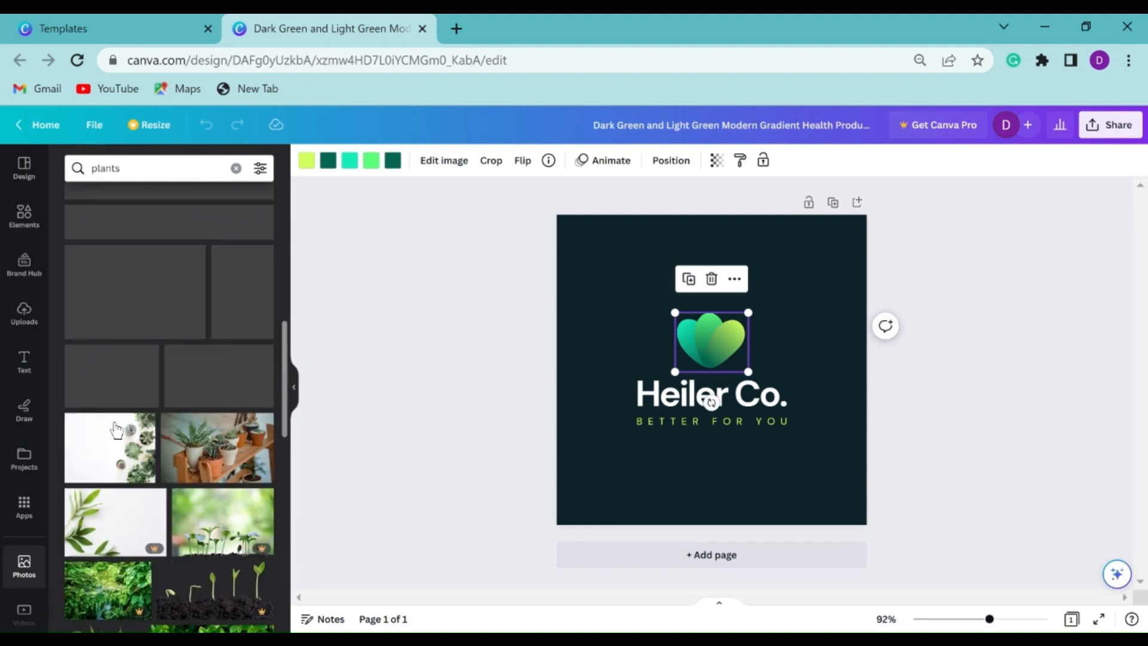
scroll(162, 449, down, 5)
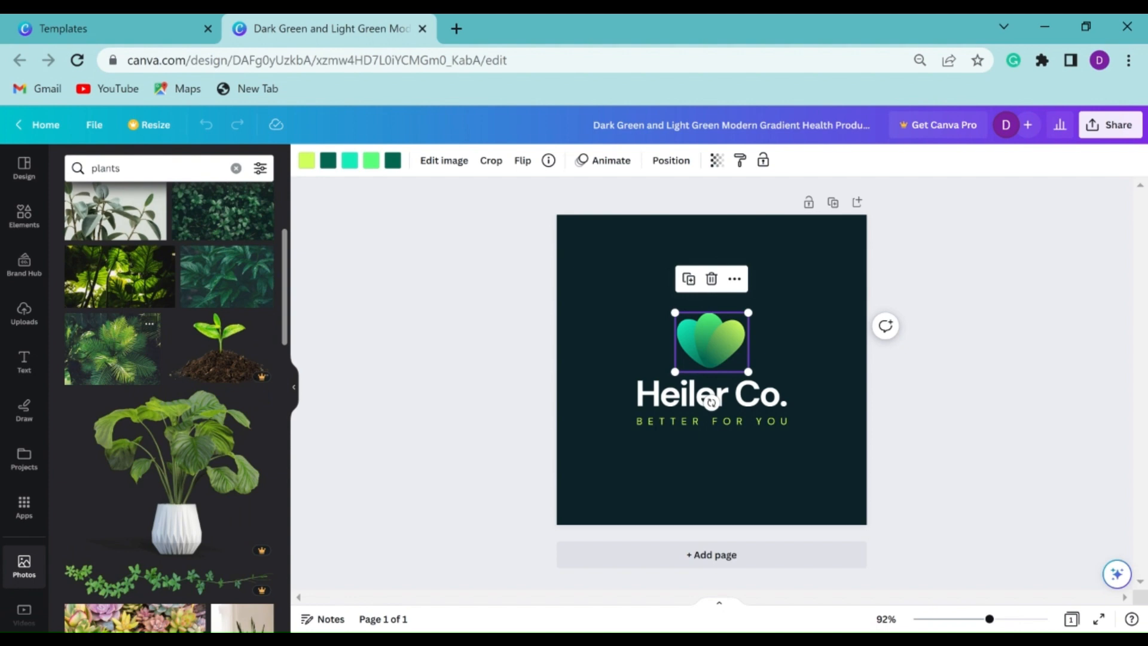
scroll(117, 357, down, 8)
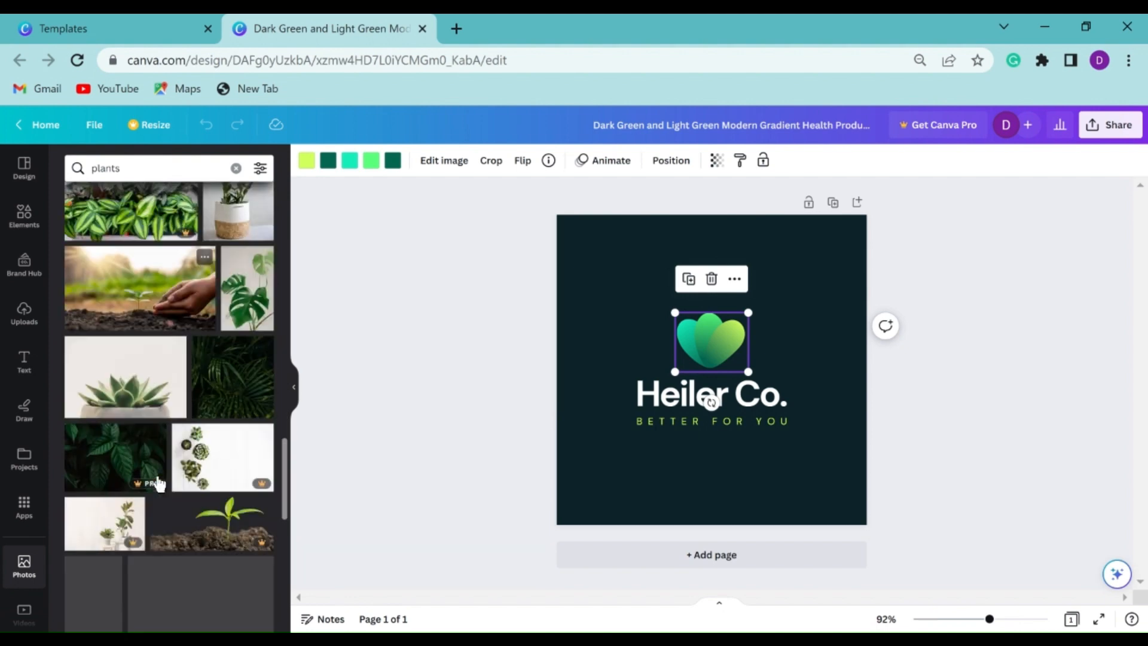
scroll(159, 483, down, 3)
scroll(158, 483, up, 6)
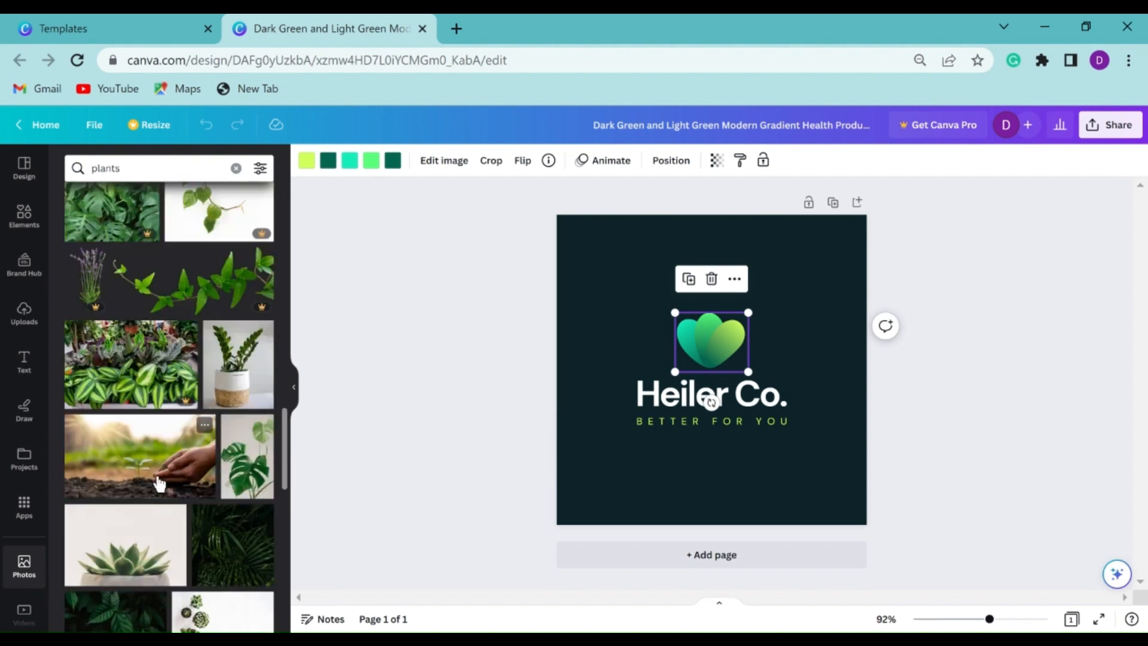
scroll(158, 483, down, 5)
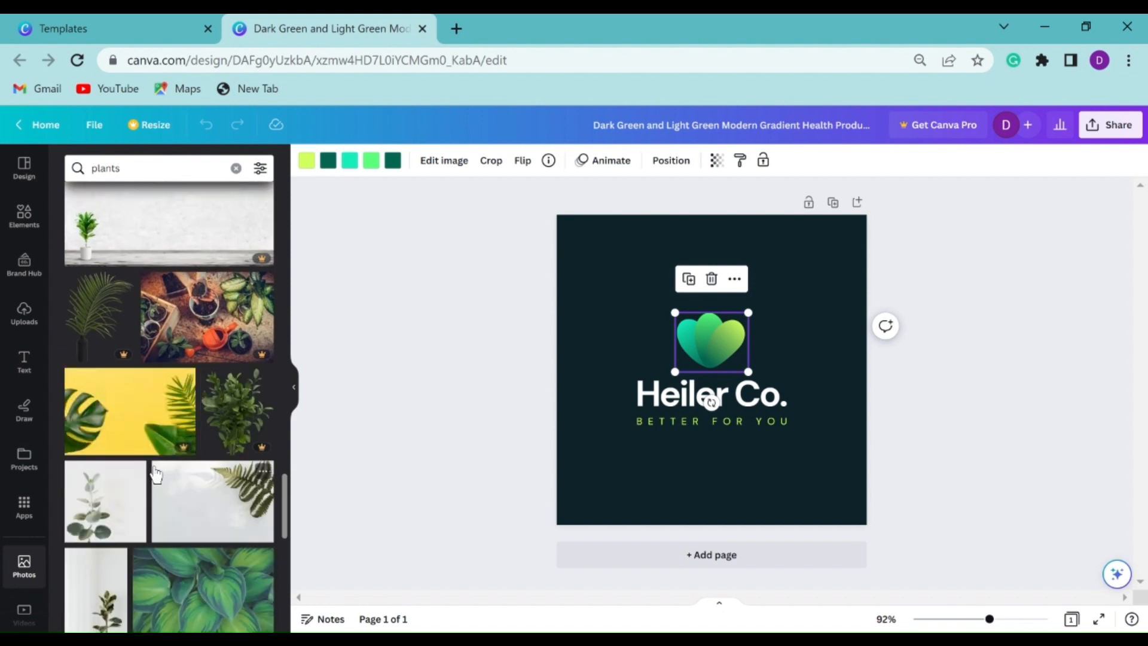
scroll(154, 465, down, 5)
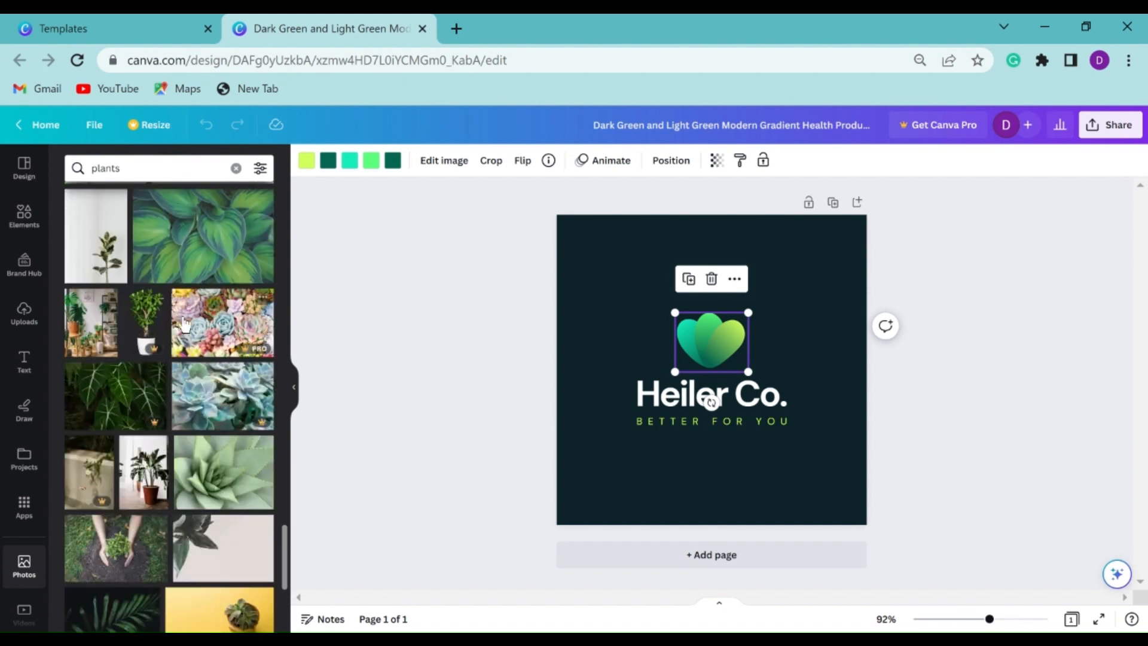
click(193, 260)
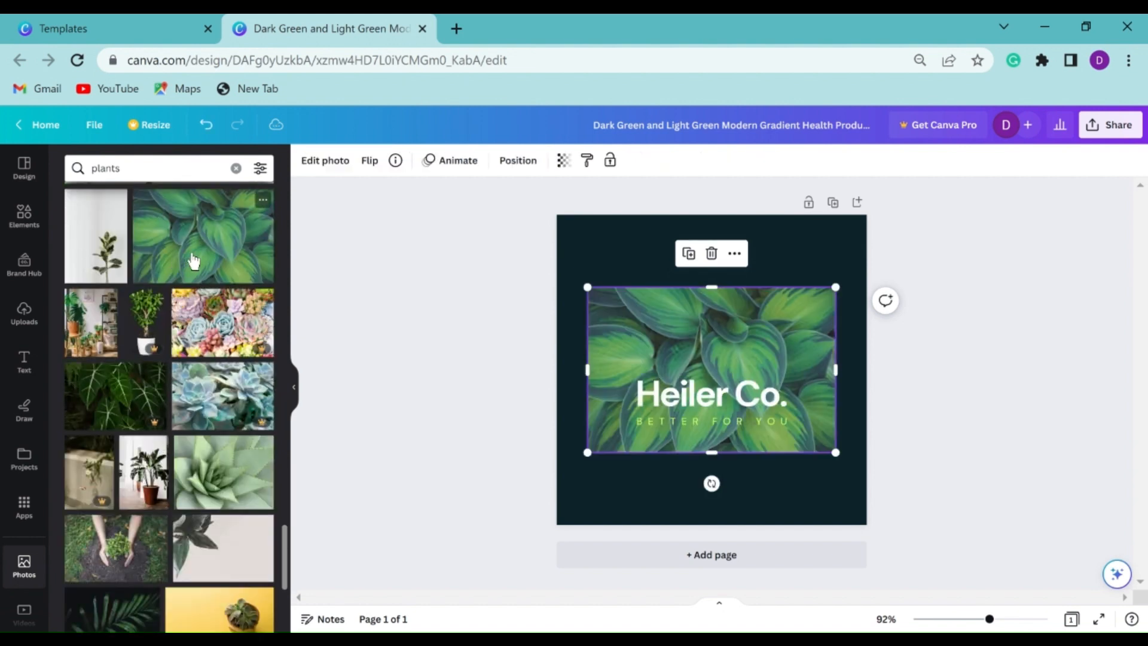
- Move the leaf photo down to the page's lower edge and delete the heart-shaped graphic above Heiler Co
drag(723, 353, 691, 505)
click(706, 333)
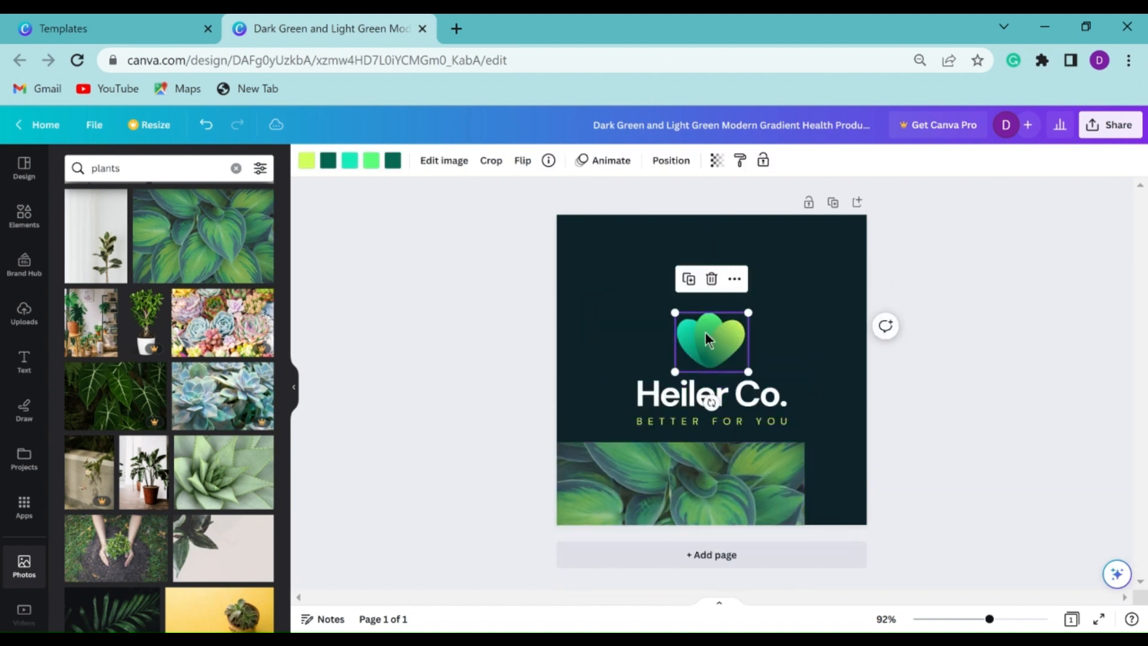
key(Delete)
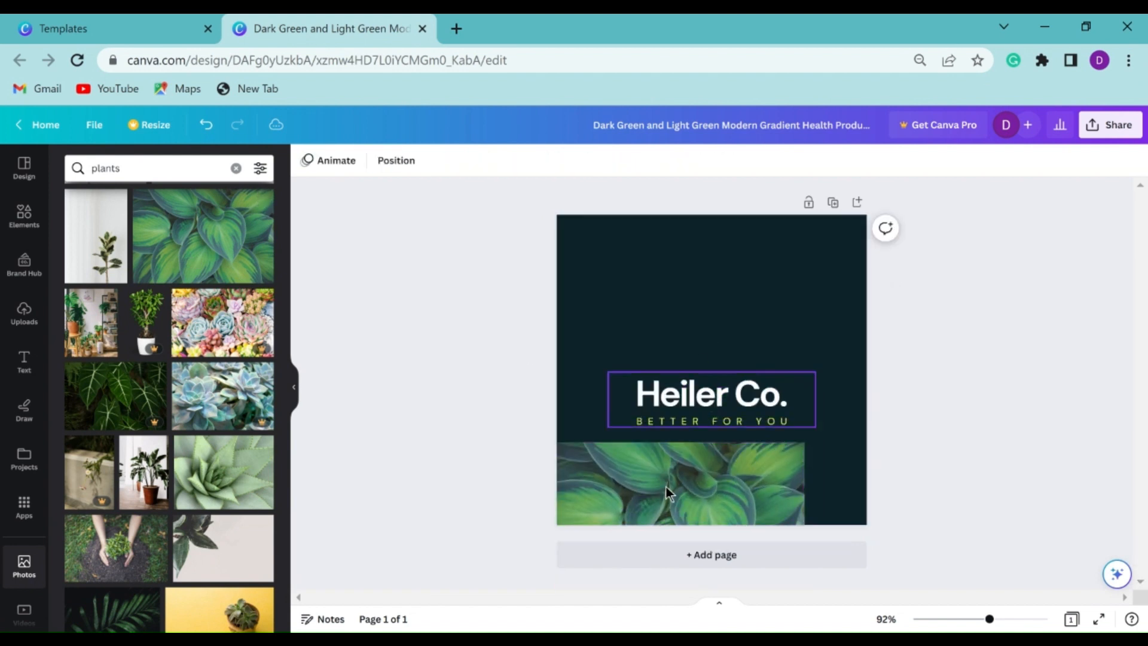
- Shrink the leaf photo to about half the page's width at the page centre and place the Heiler Co. text group over it
drag(666, 487, 674, 329)
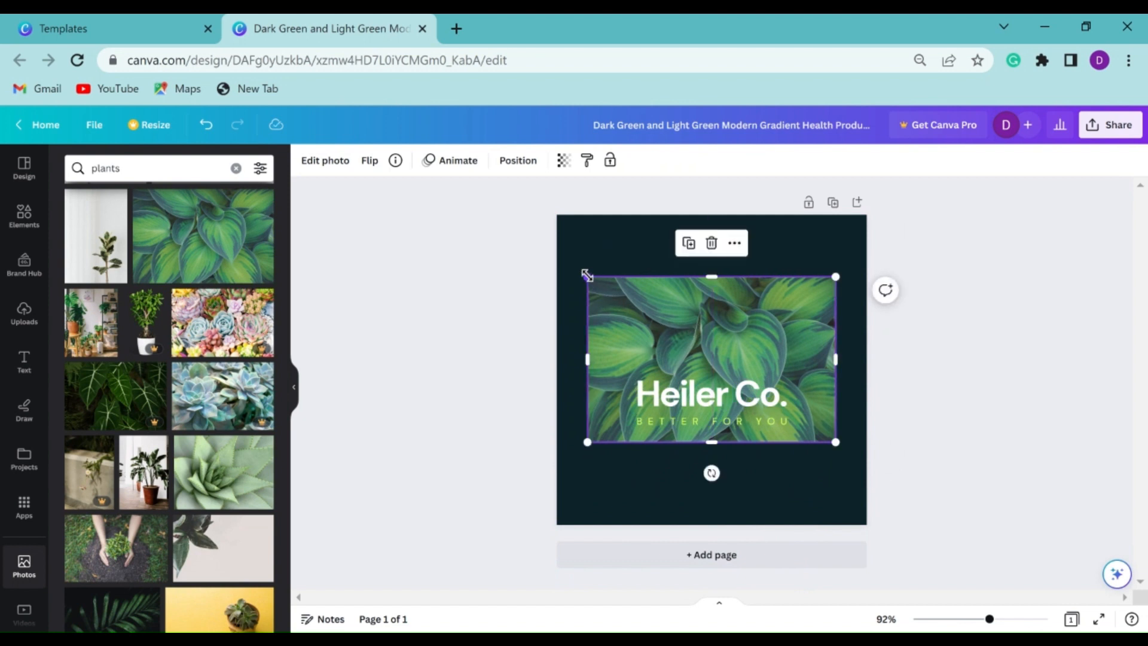
drag(586, 275, 711, 359)
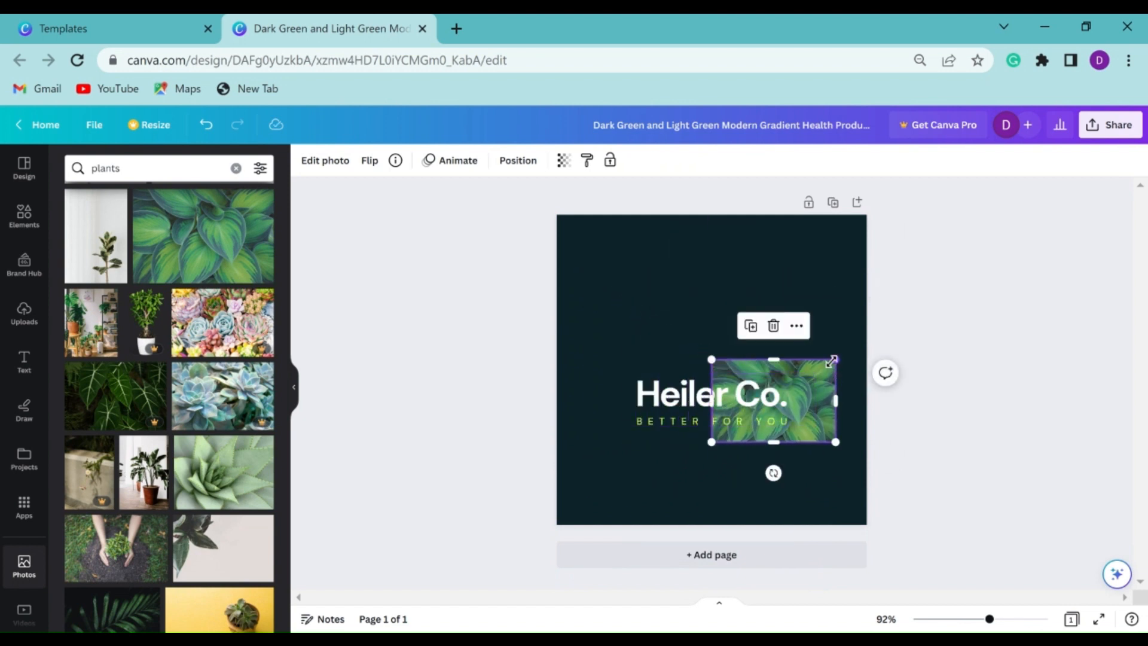
drag(834, 361, 700, 389)
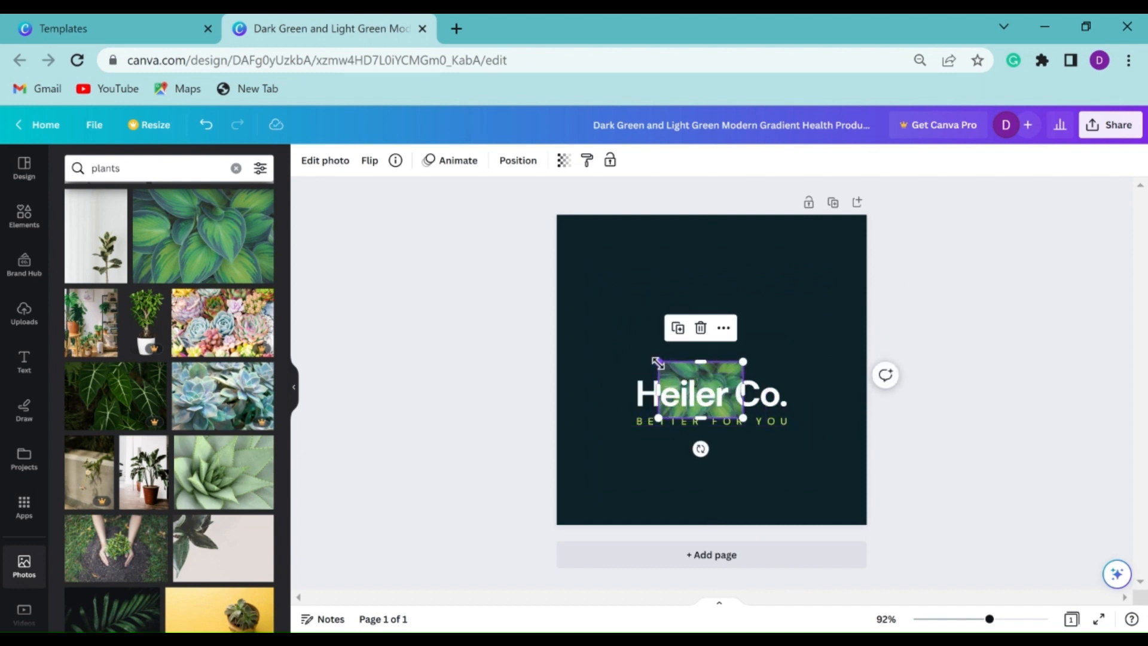
drag(658, 362, 587, 314)
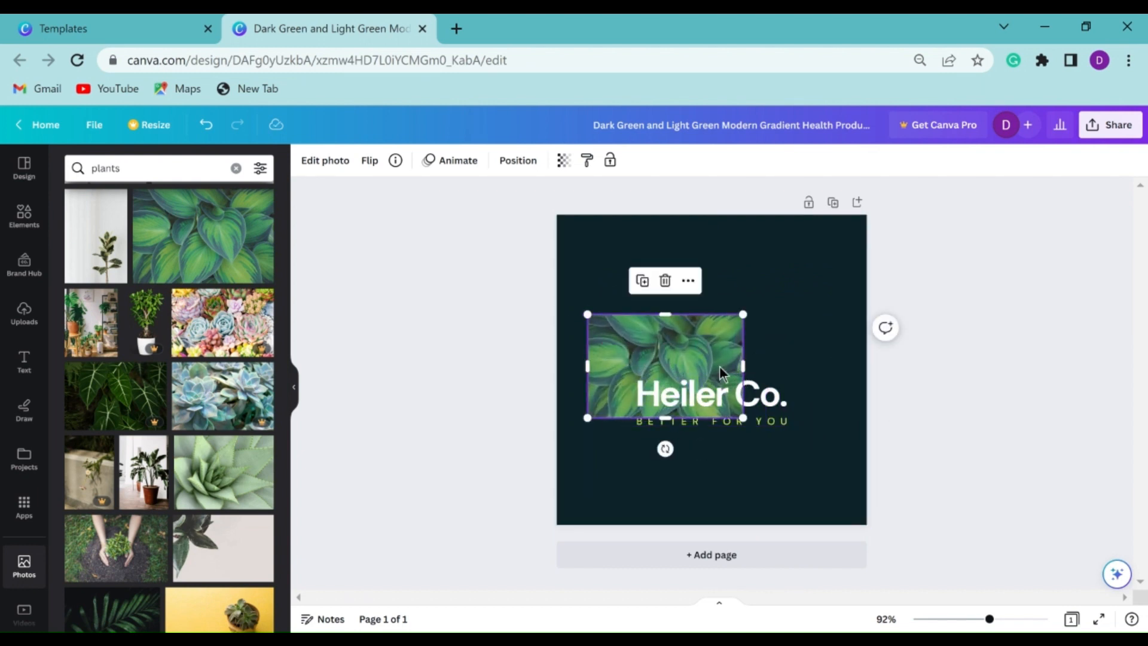
drag(721, 371, 759, 370)
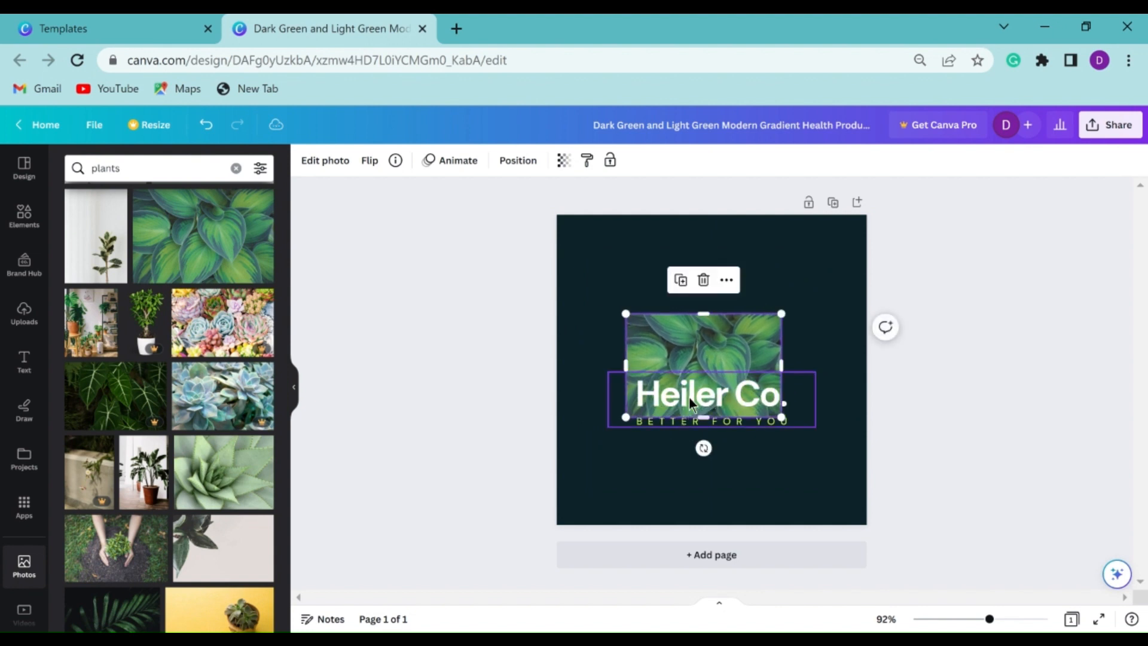
drag(691, 402, 682, 356)
click(544, 415)
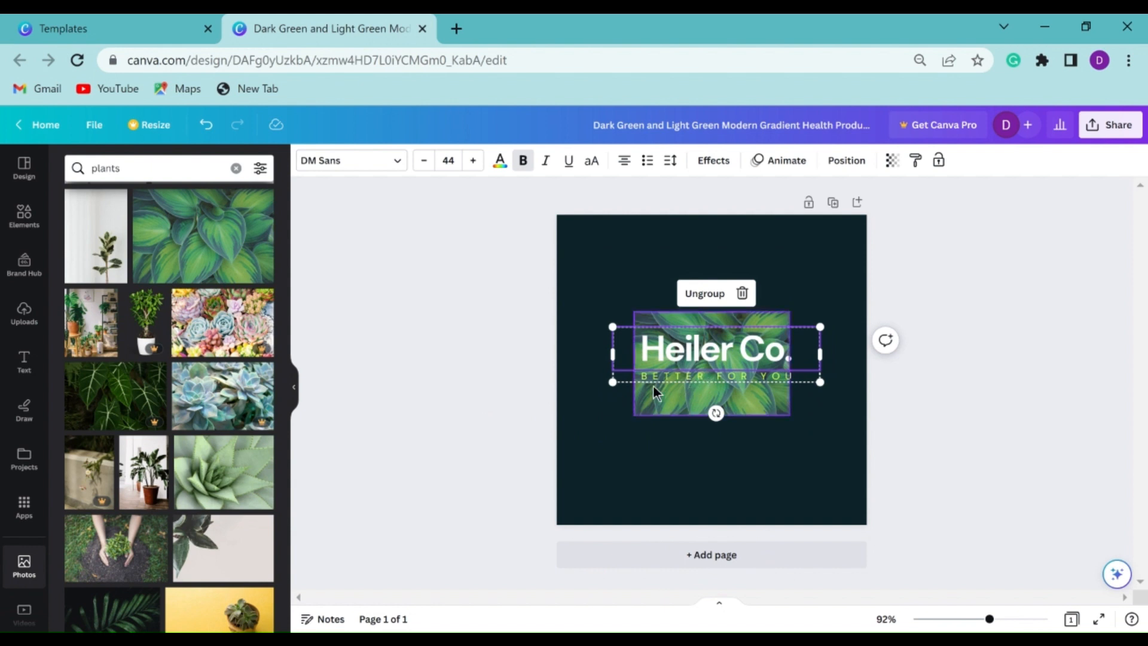
- Replace the Heiler Co. heading with HEALTHY LIVING
click(642, 373)
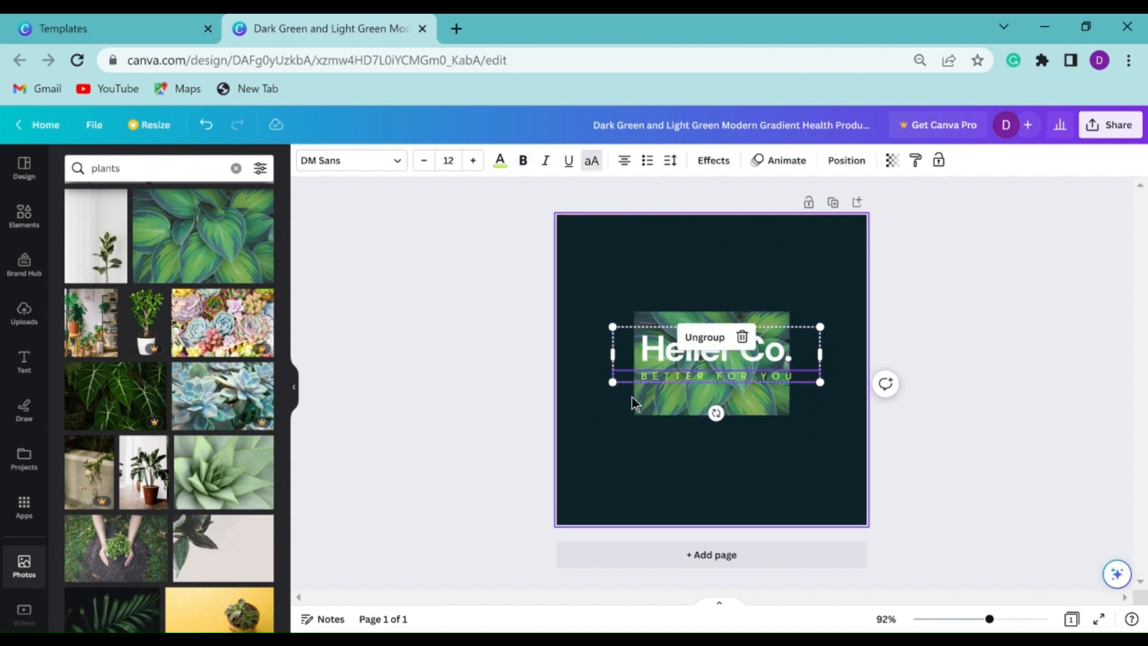
click(640, 418)
click(640, 346)
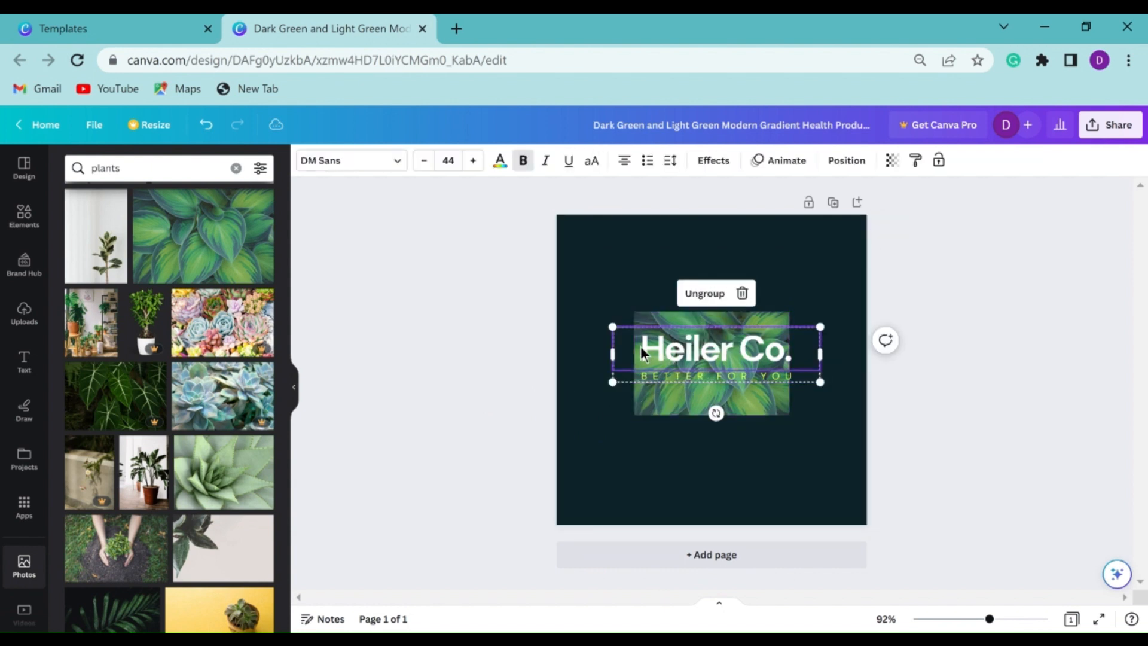
double_click(663, 352)
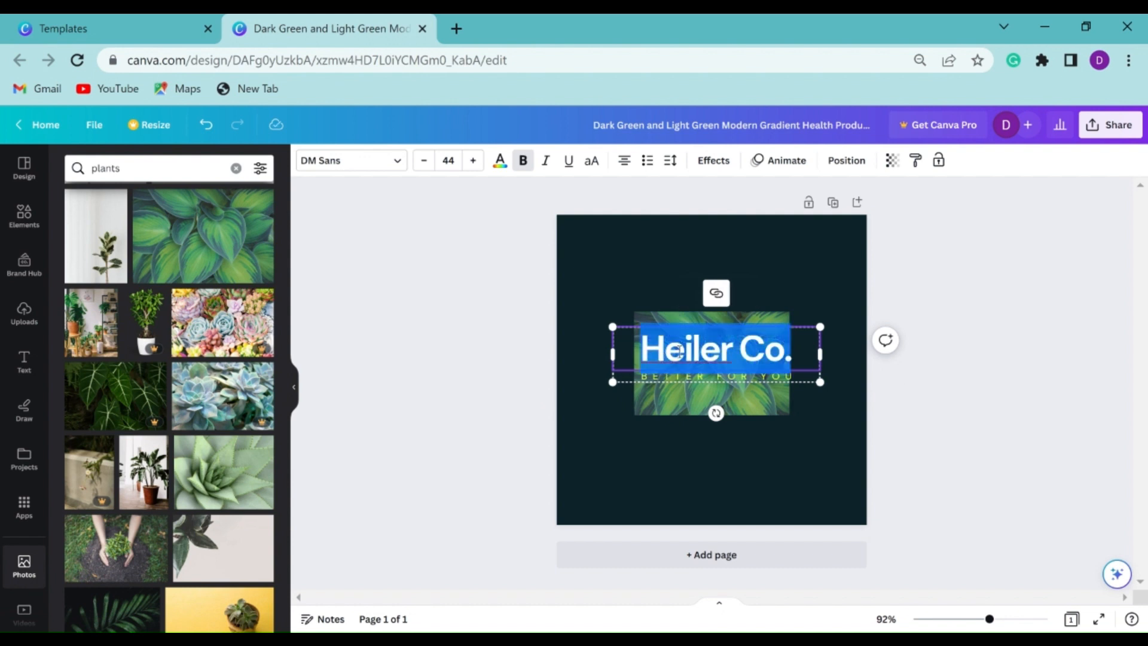
text(H)
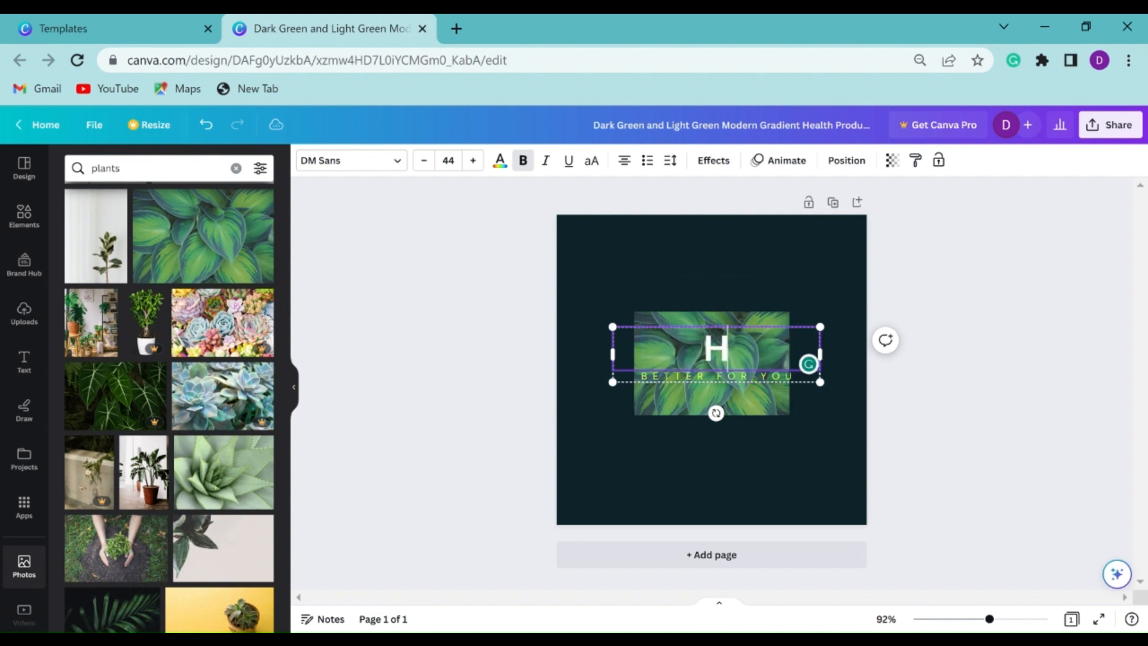
text(EALTHY)
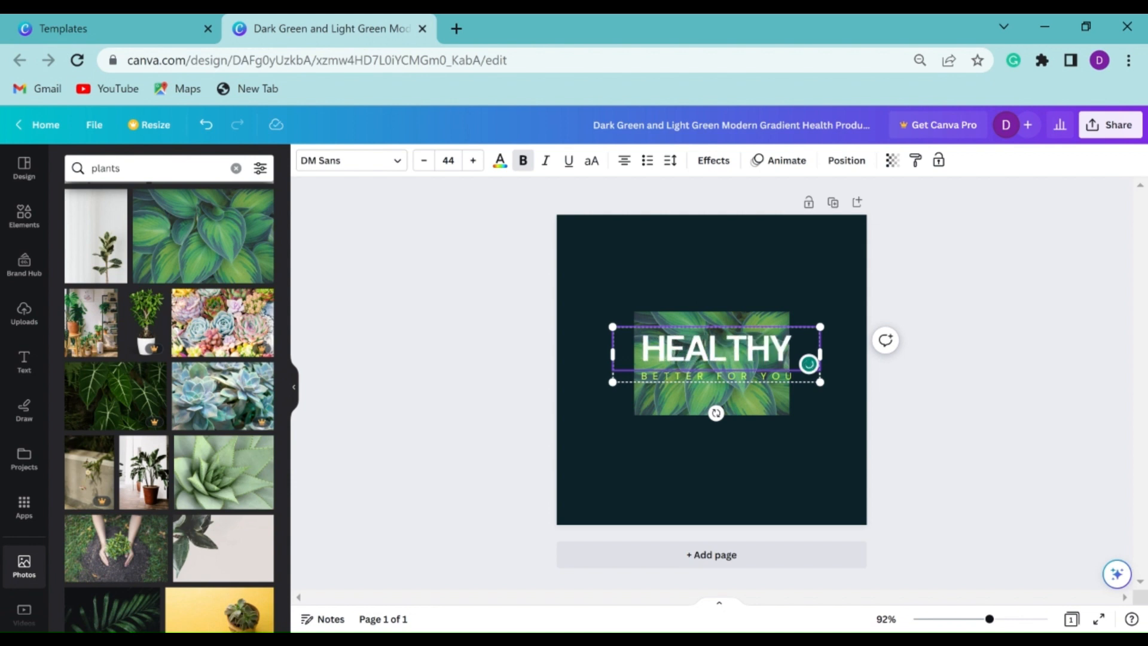
text( LIVING)
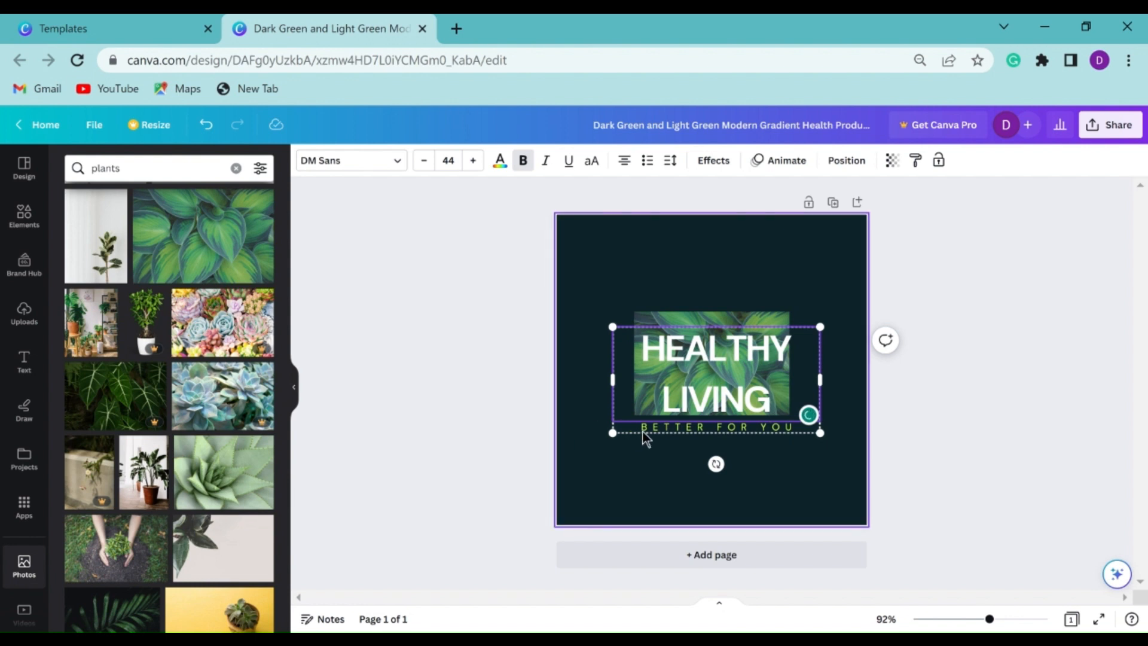
- Scale the HEALTHY LIVING text group to a heading font size of about 41.8 and fit it over the leaf photo
mouse_move(613, 432)
mouse_down()
mouse_move(653, 371)
mouse_move(678, 357)
mouse_move(689, 371)
mouse_move(679, 371)
mouse_up()
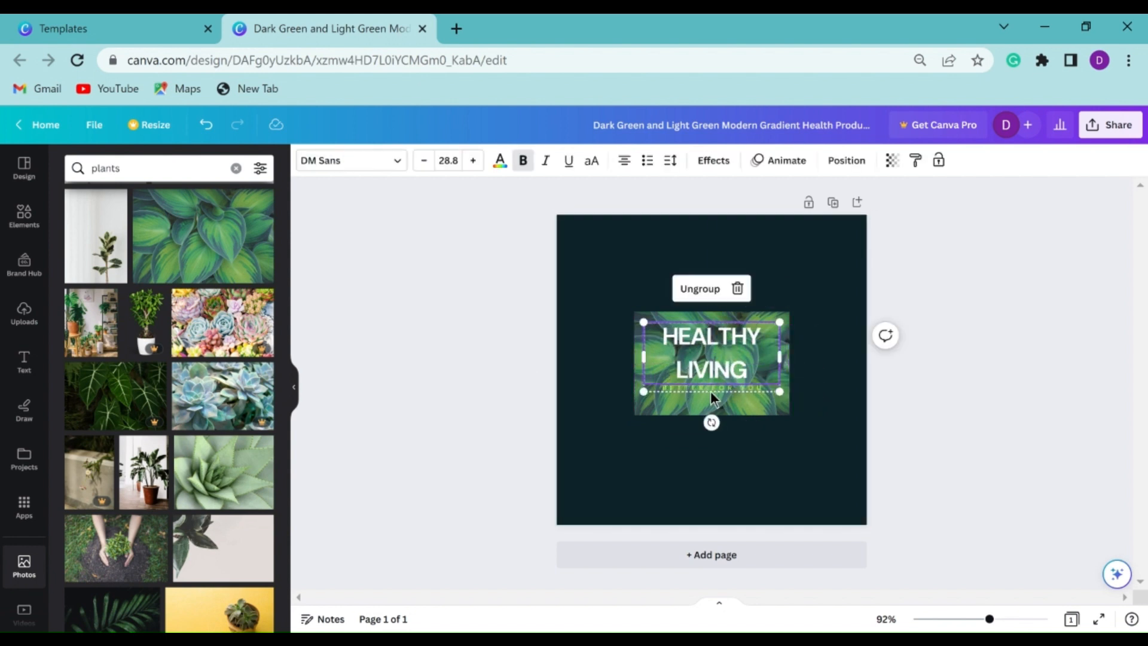
drag(643, 319, 613, 307)
drag(779, 393, 809, 412)
mouse_move(740, 354)
mouse_down()
mouse_move(740, 376)
mouse_move(747, 361)
mouse_up()
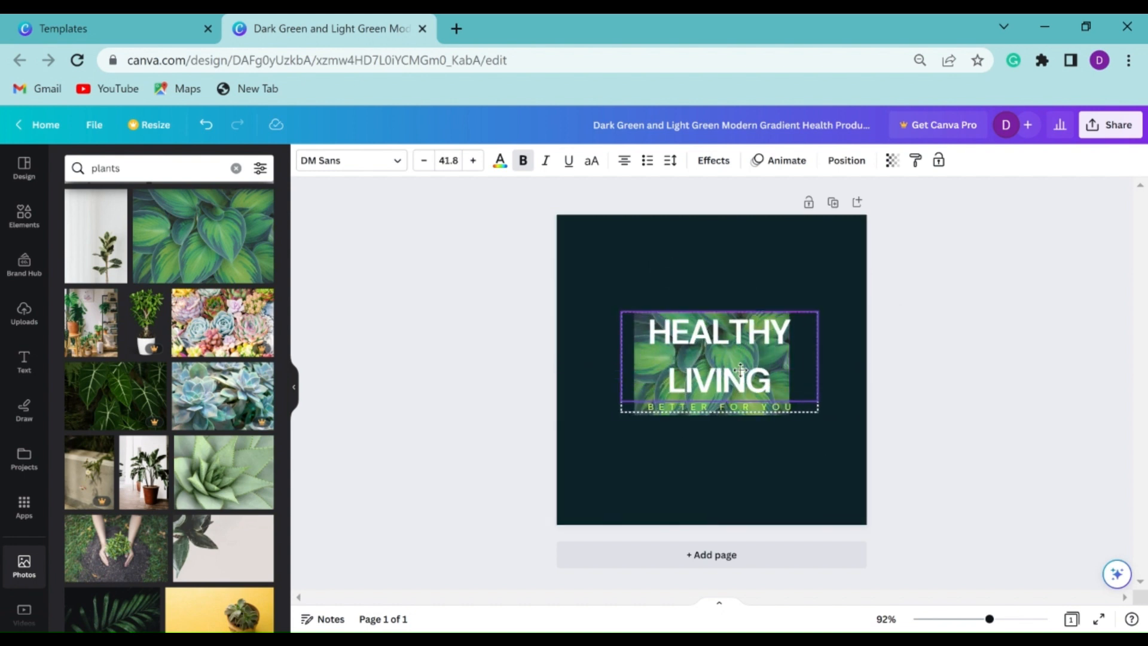
click(645, 429)
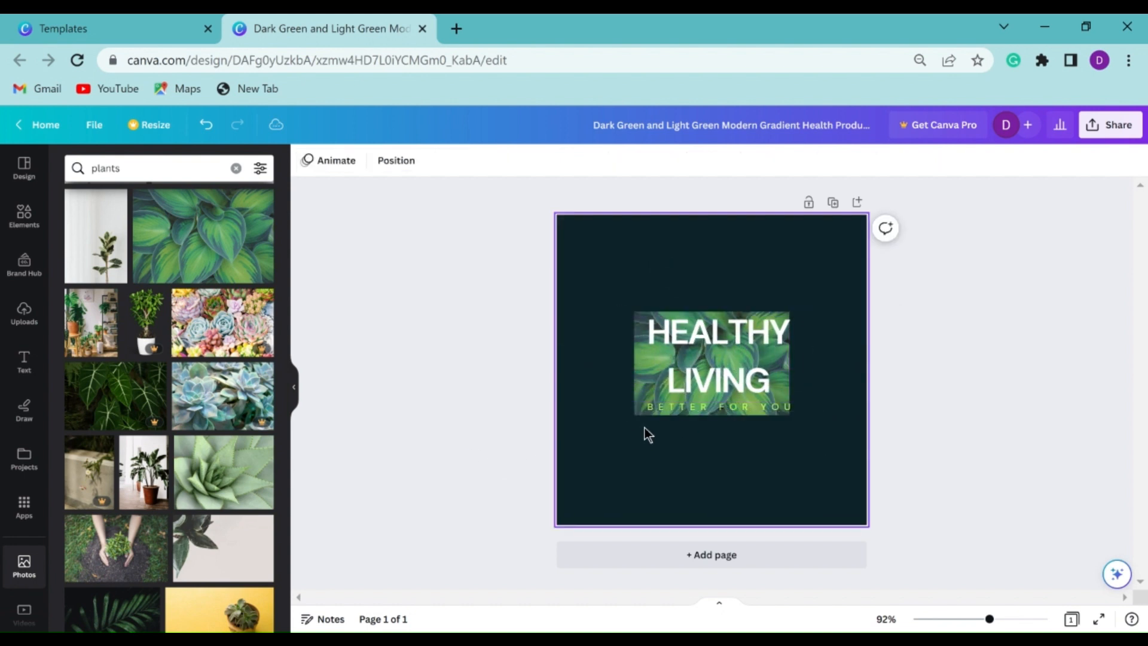
- Change the colour of the BETTER FOR YOU tagline to orange
click(676, 406)
click(676, 407)
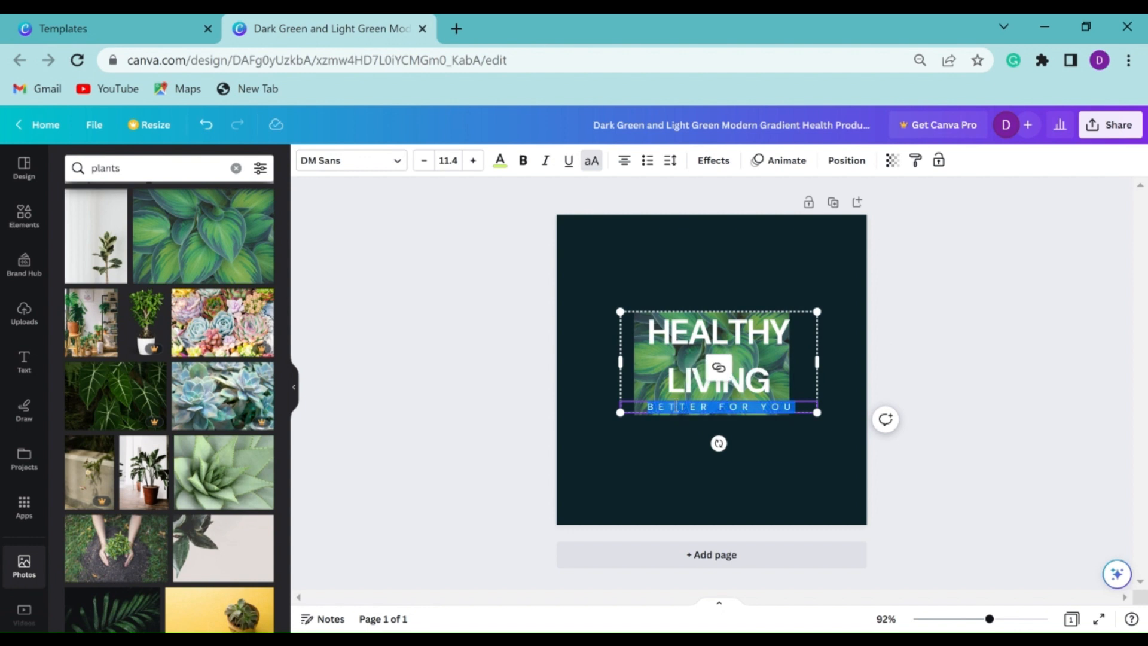
click(502, 167)
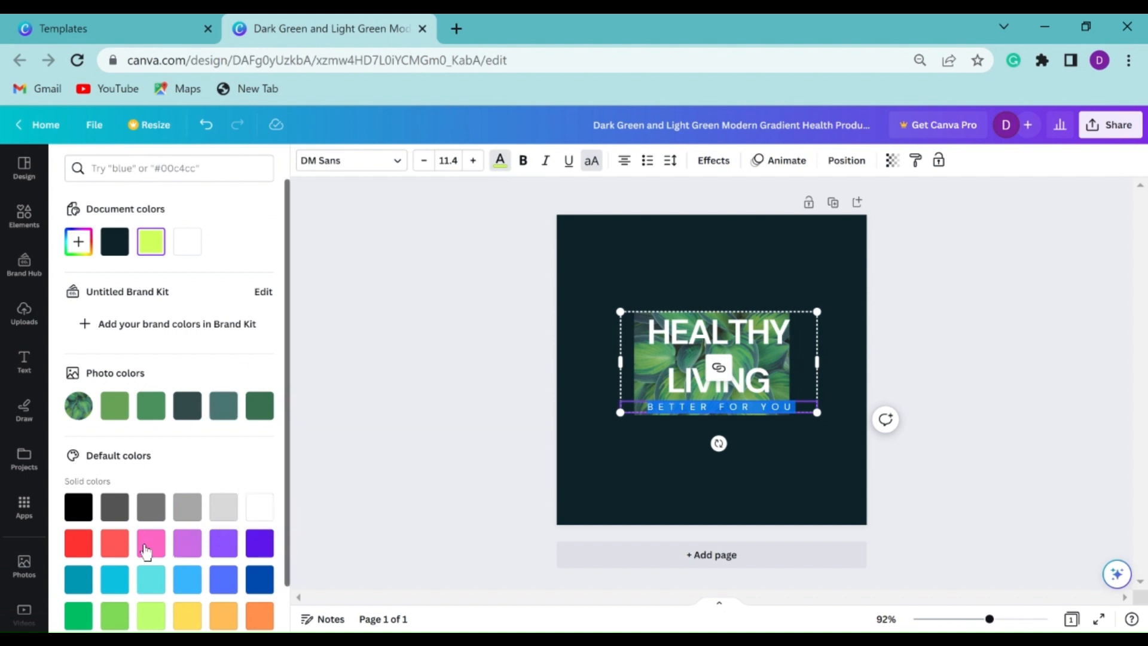
scroll(148, 553, down, 1)
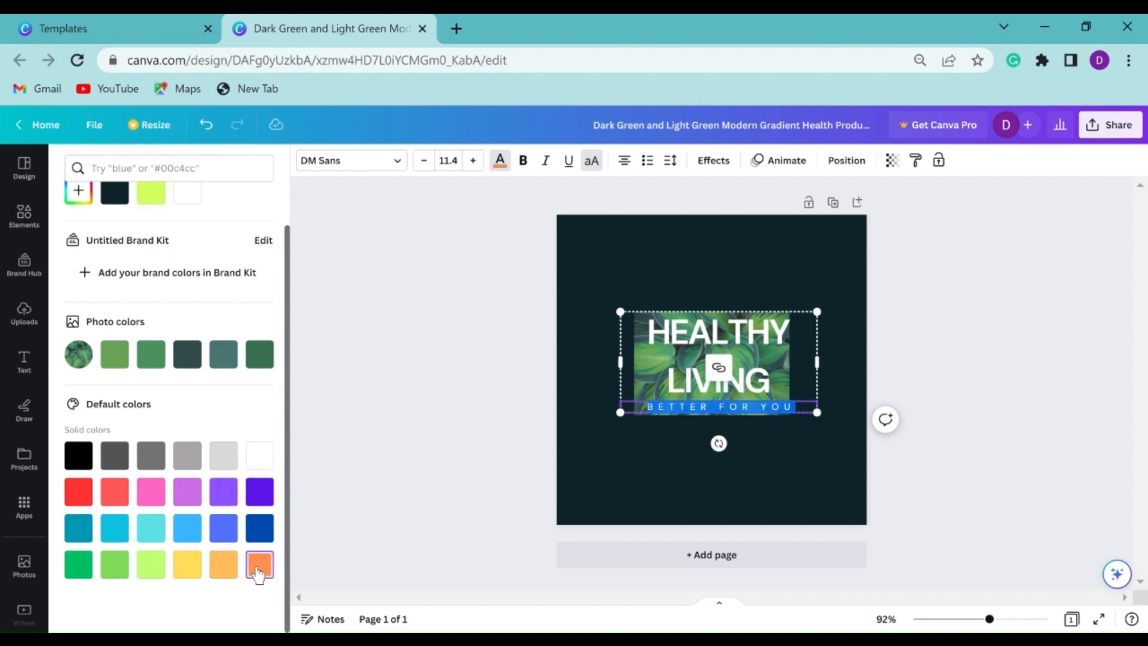
click(547, 425)
click(500, 421)
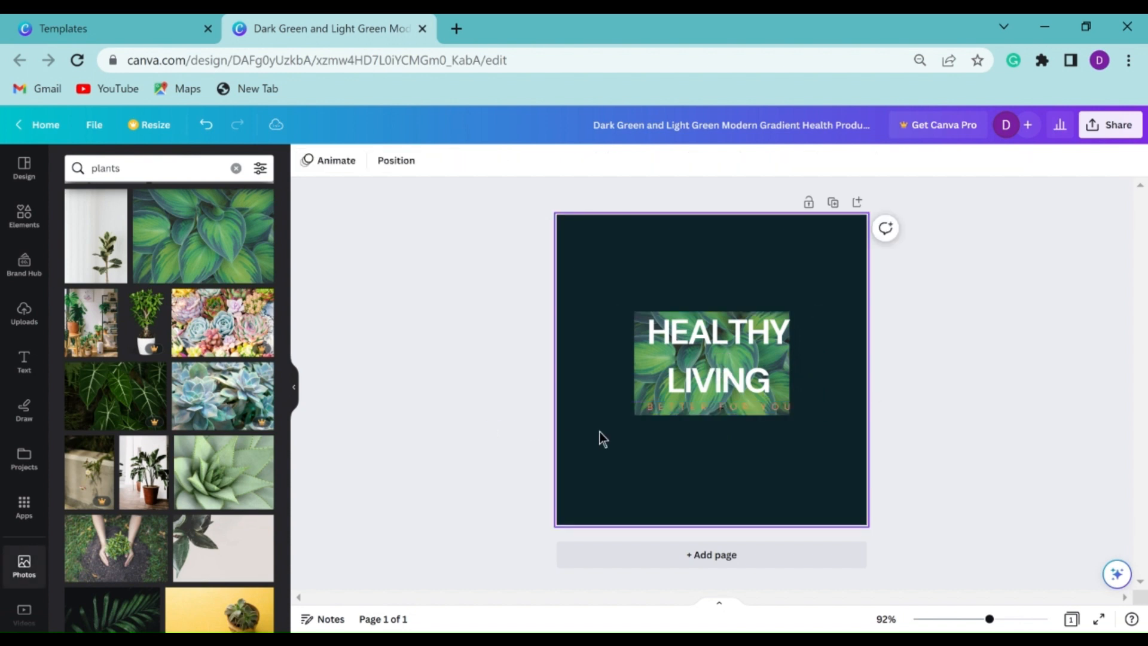
- Recolour the BETTER FOR YOU tagline white
double_click(730, 406)
click(730, 405)
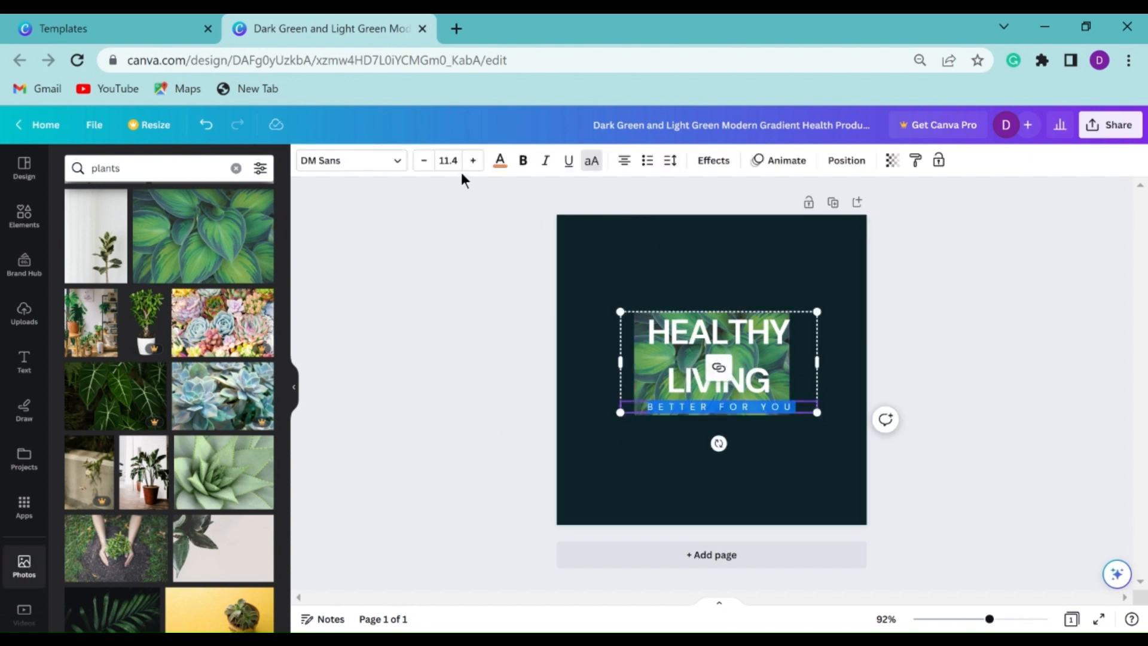
click(500, 162)
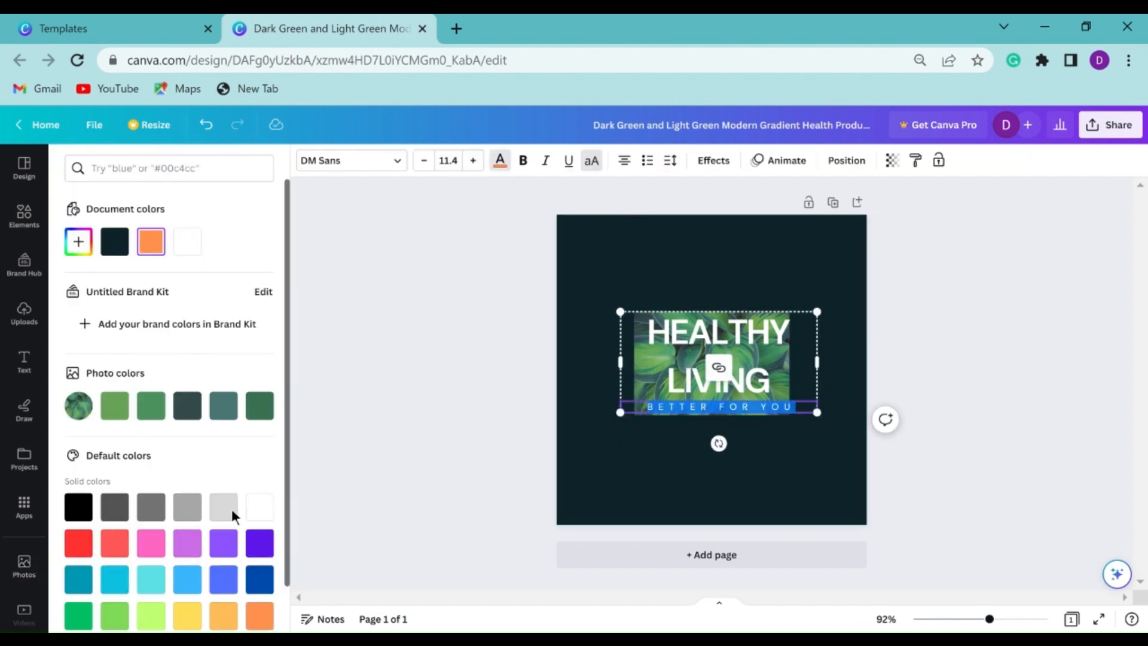
click(255, 514)
click(490, 409)
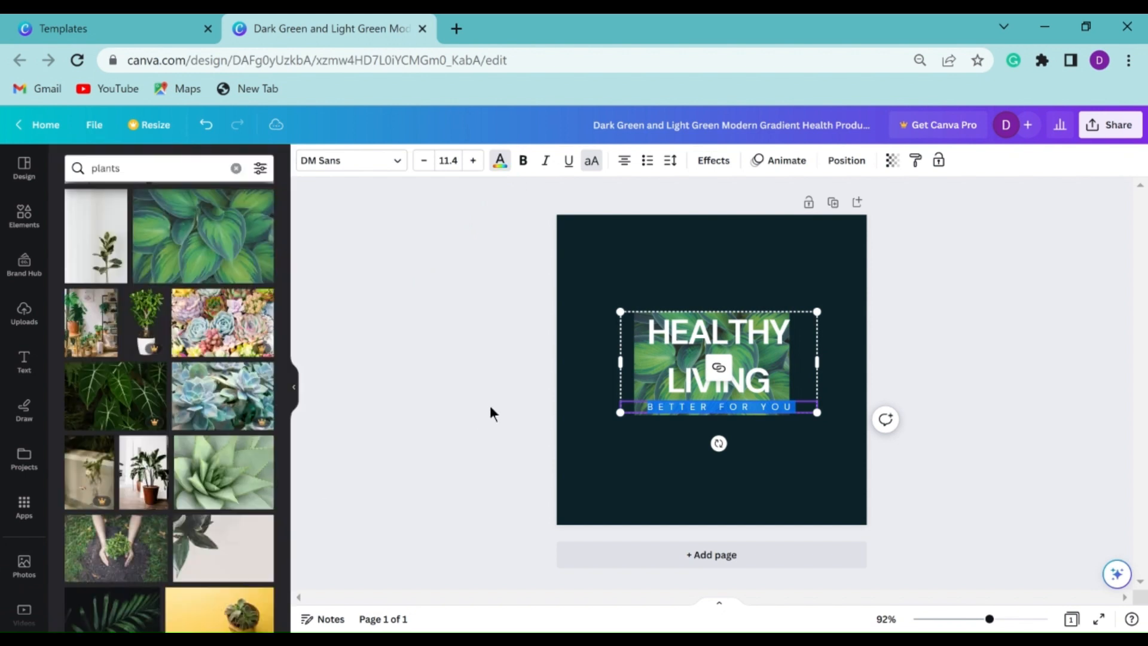
- Nudge the text group down over the leaf photo and recolour the HEALTHY LIVING heading with the dark teal document colour
click(685, 334)
mouse_move(649, 328)
mouse_down()
mouse_move(699, 370)
mouse_move(638, 331)
mouse_up()
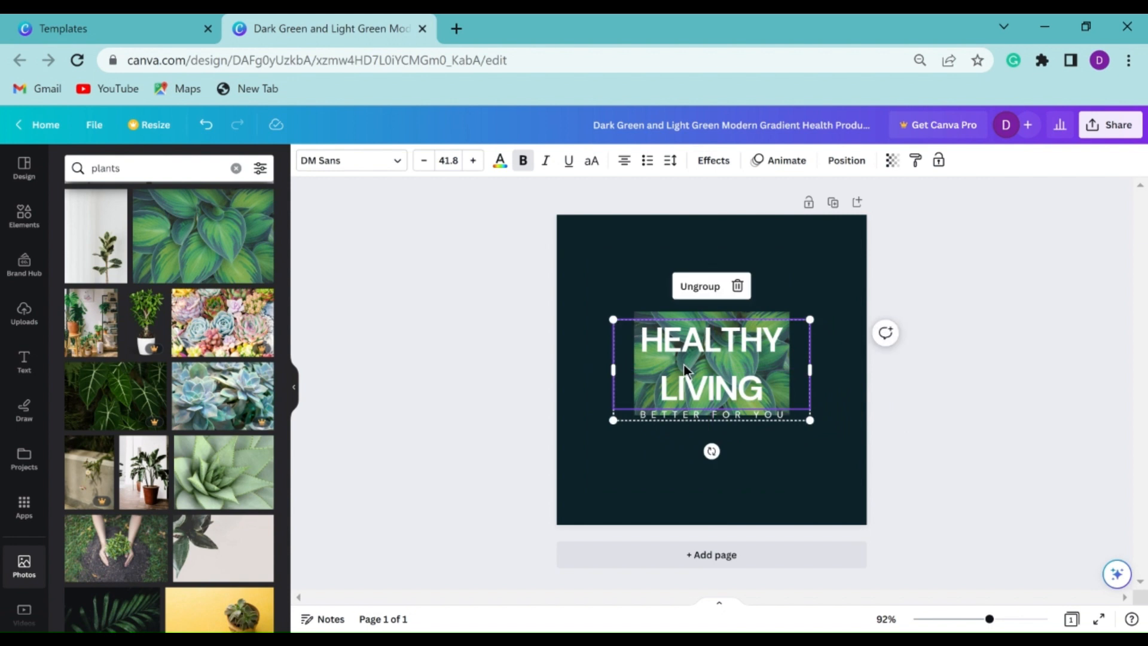
double_click(656, 353)
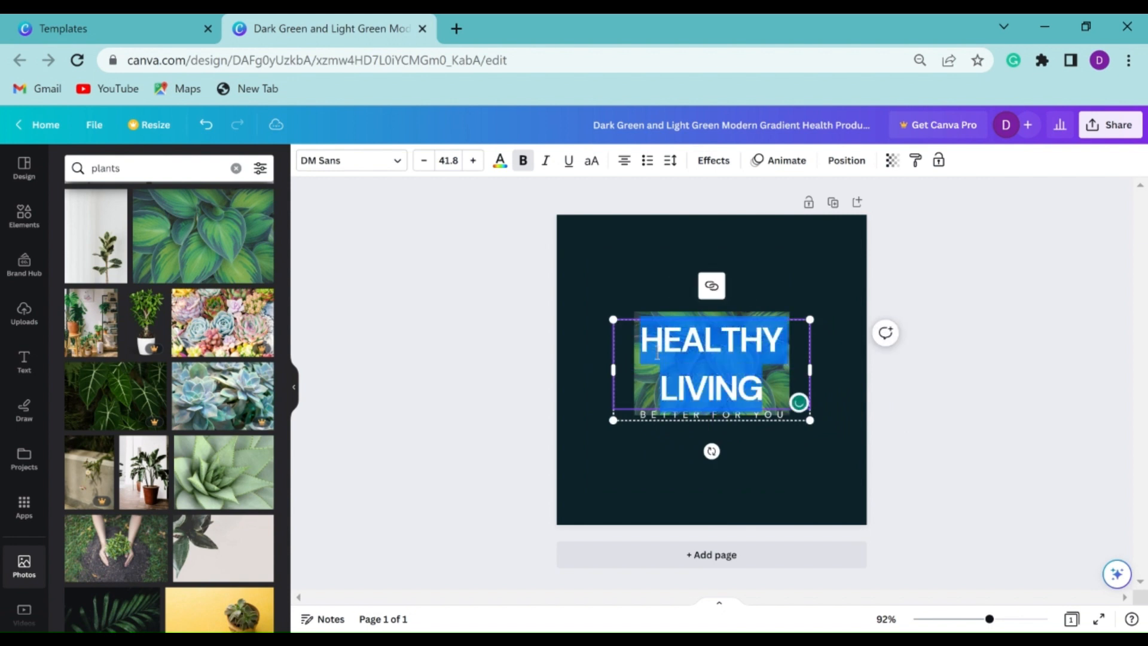
click(522, 167)
click(519, 167)
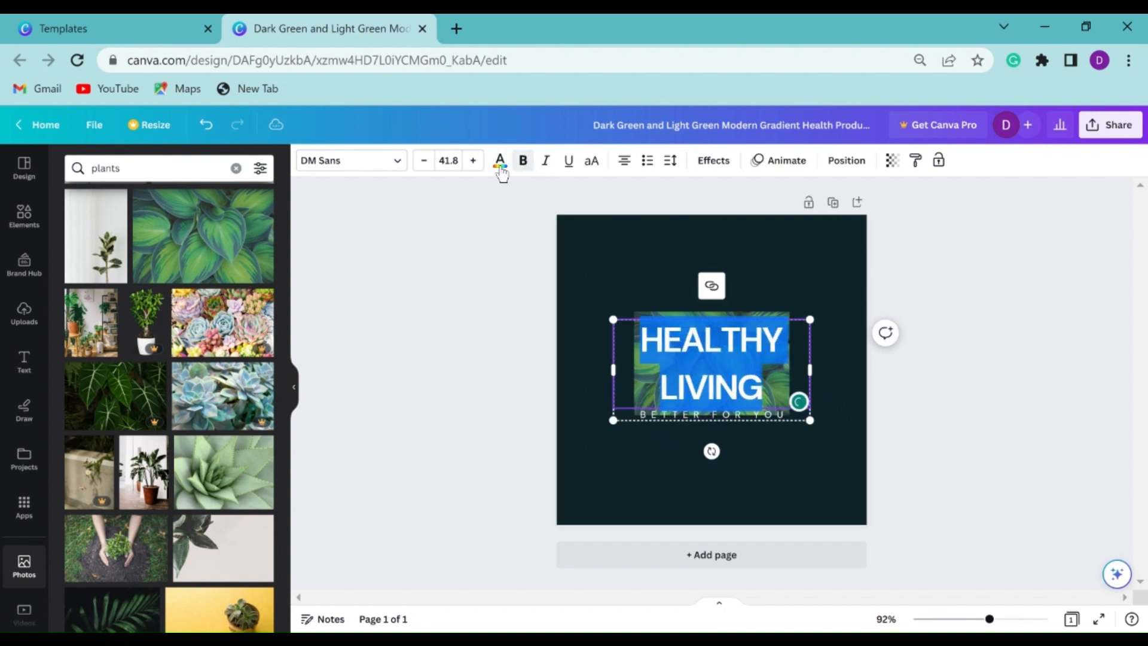
click(500, 163)
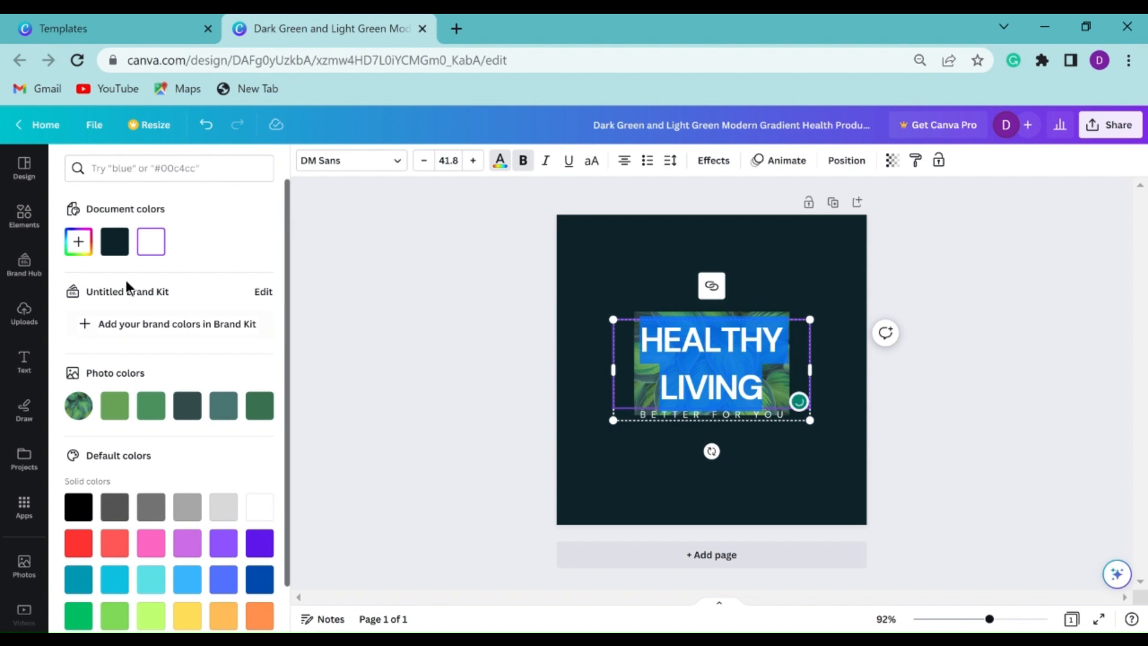
click(114, 241)
click(483, 392)
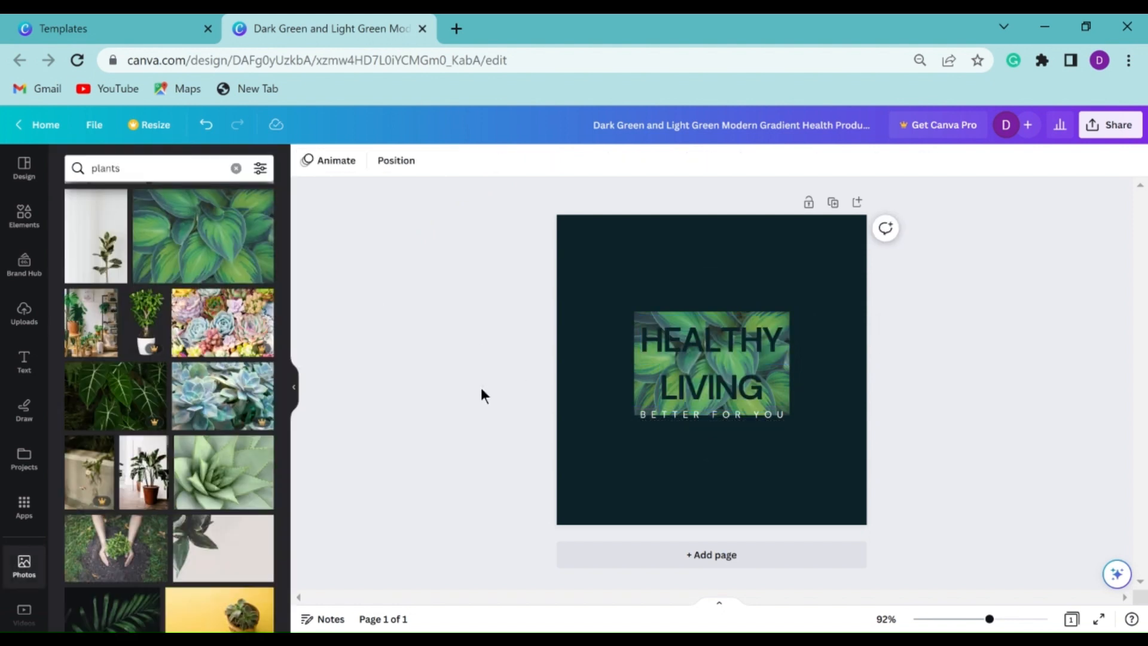
- Recolour the HEALTHY LIVING heading white and keep it bold
click(696, 367)
click(696, 367)
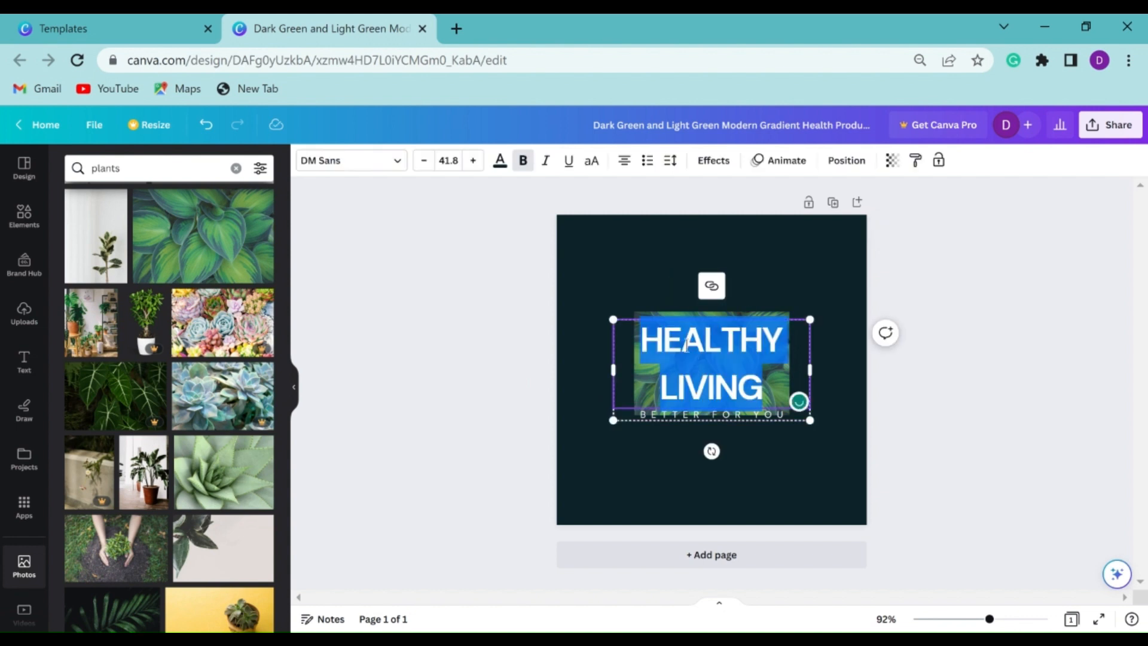
click(523, 162)
click(499, 162)
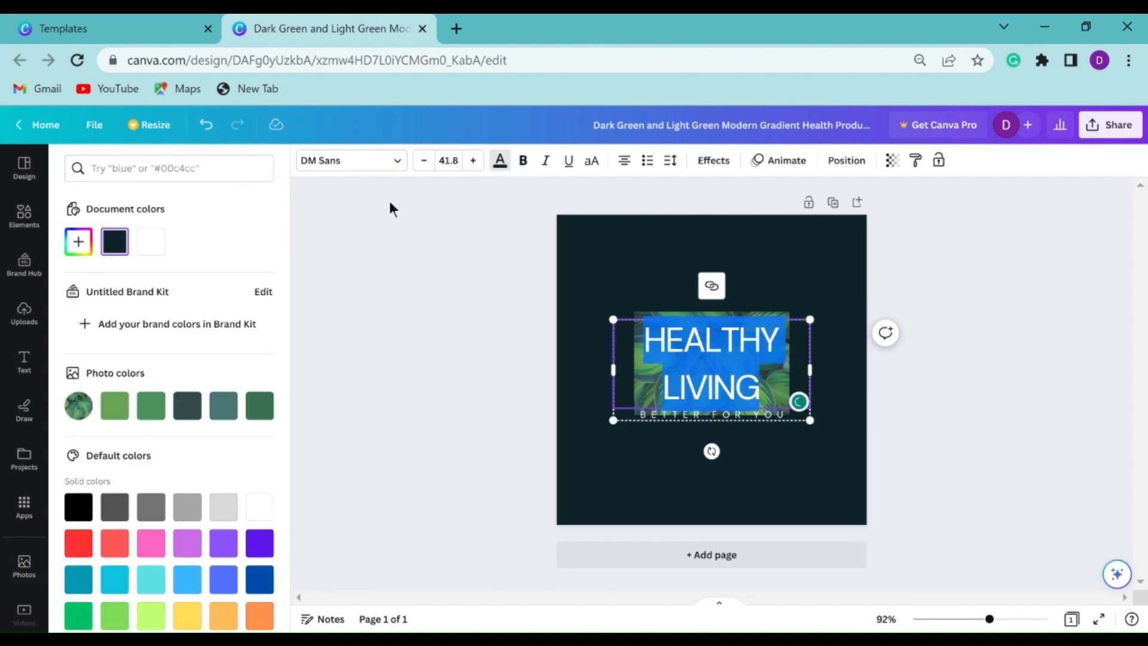
click(255, 505)
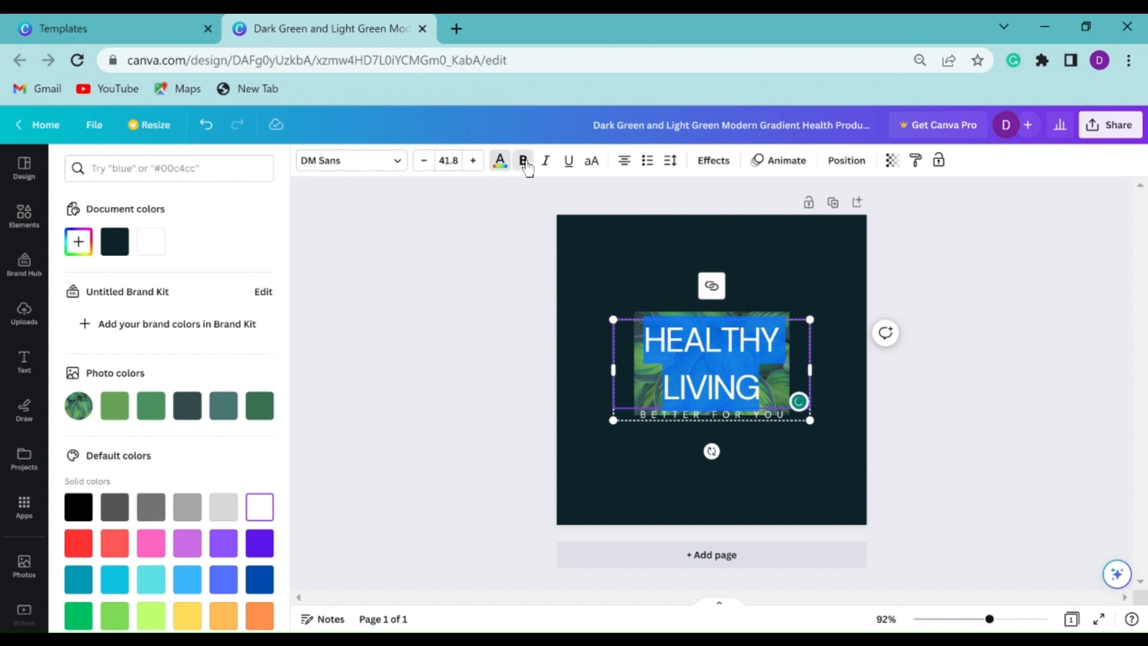
click(523, 161)
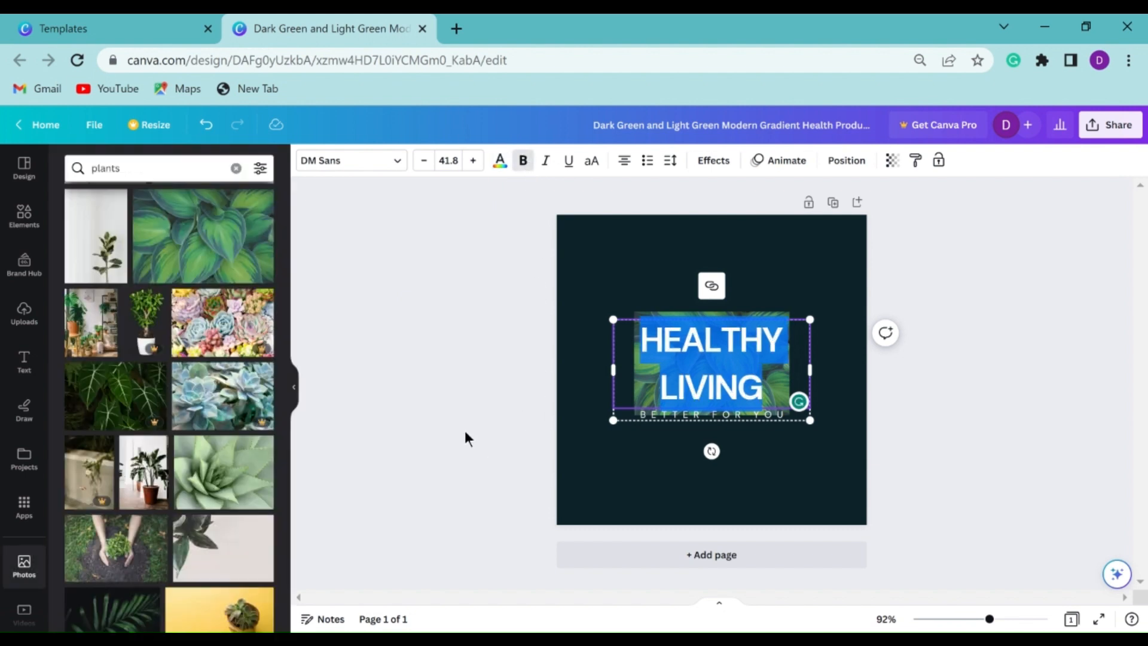
- Move the text group up so the heading and tagline fit over the leaf photo
click(465, 432)
drag(691, 395, 693, 380)
click(386, 399)
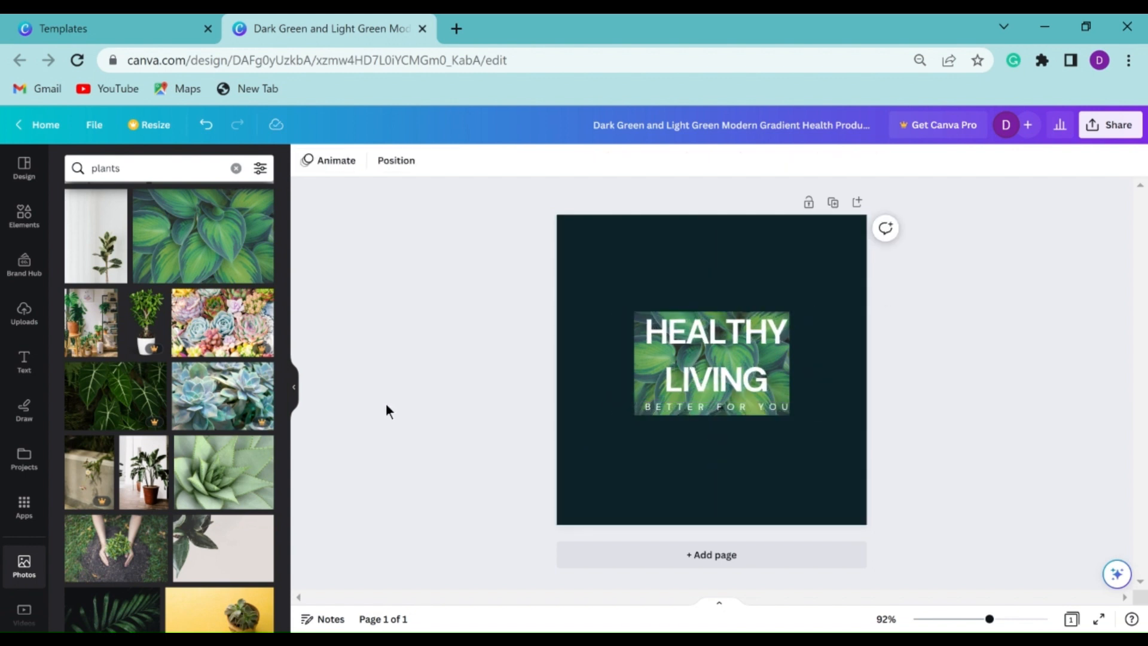
- Find Frame elements and add the rounded rectangular outline graphic around the logo
click(601, 292)
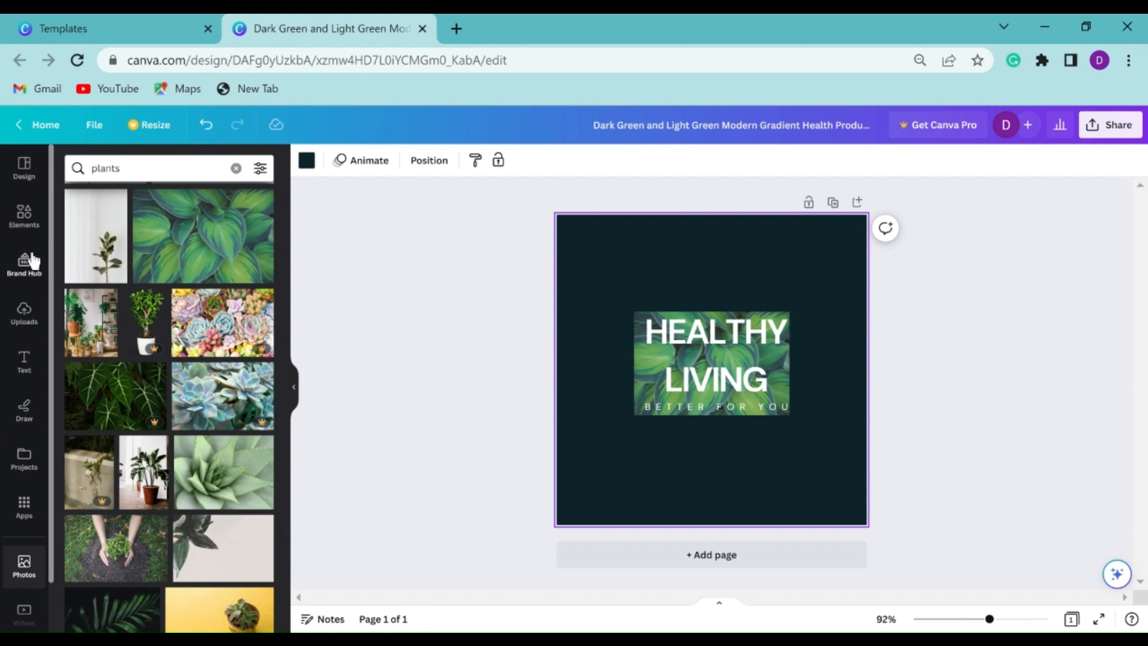
click(27, 224)
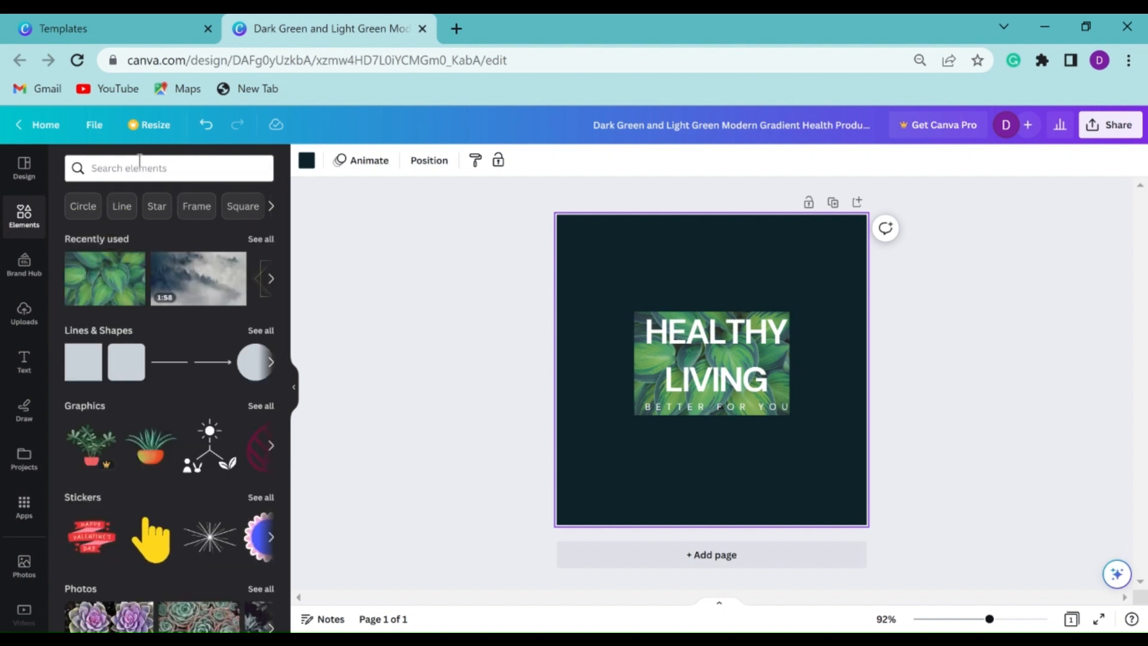
click(192, 209)
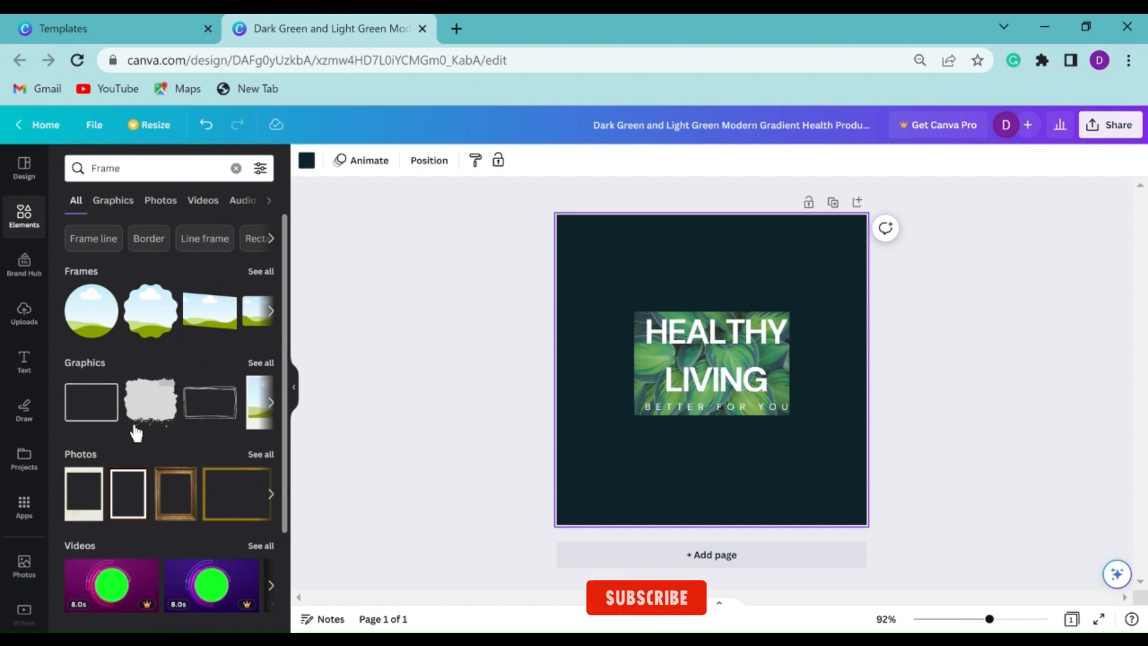
mouse_move(99, 409)
mouse_down()
mouse_move(287, 412)
mouse_move(616, 370)
mouse_move(651, 350)
mouse_up()
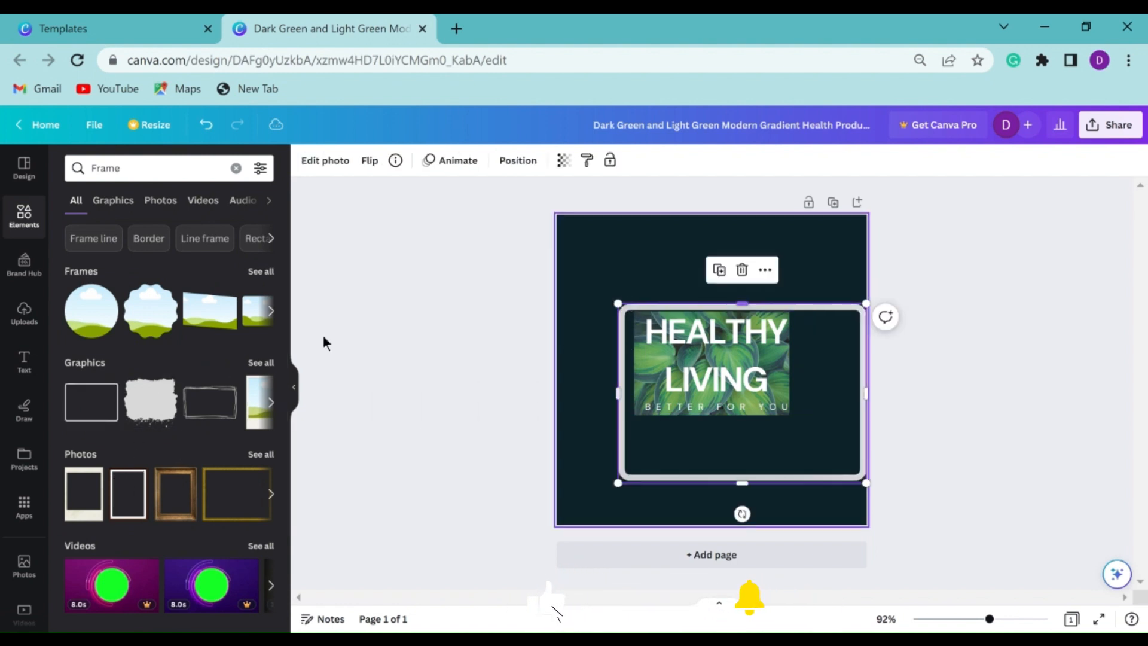
click(504, 321)
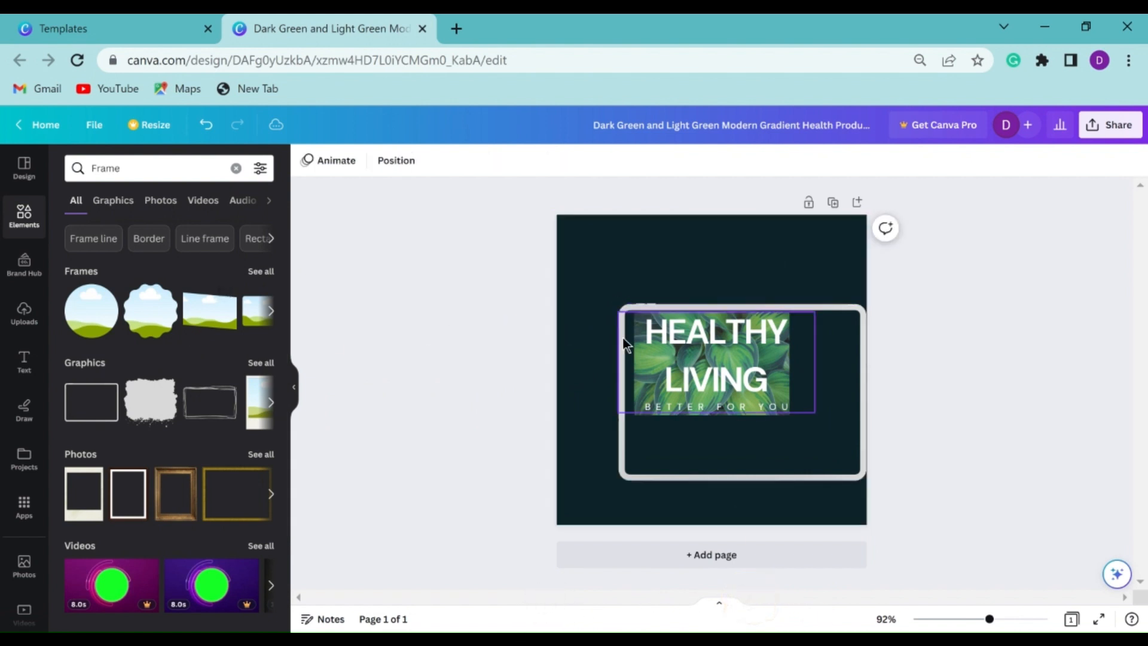
- Reposition the outline graphic and stretch it to cover the full page as a border
drag(776, 478, 796, 527)
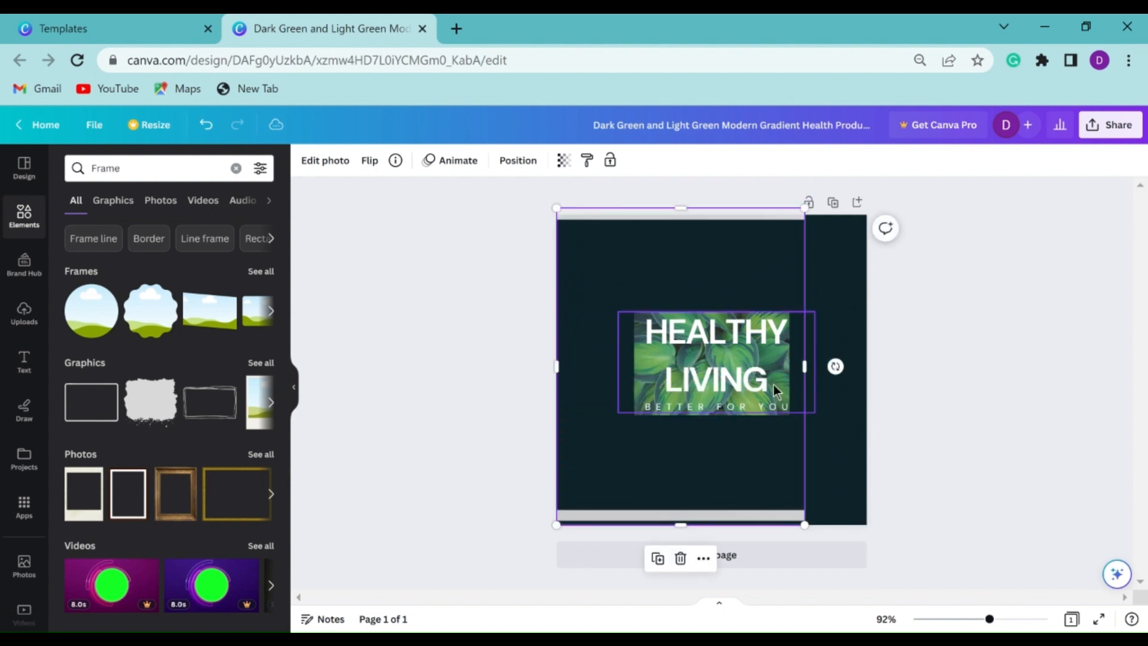
drag(804, 367, 871, 376)
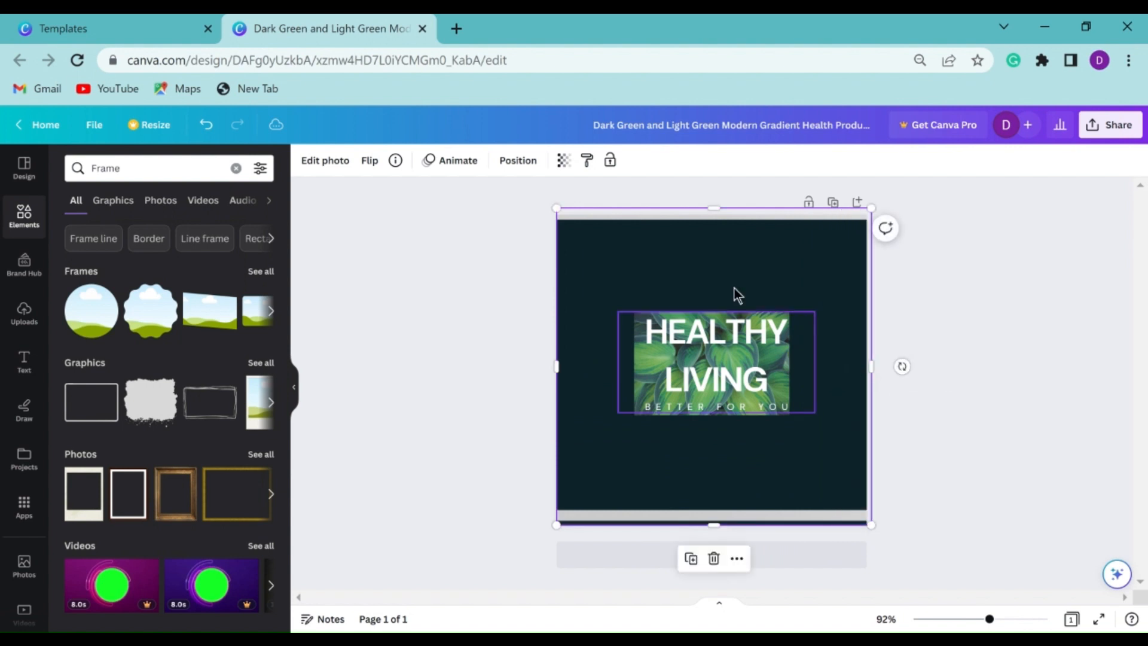
click(520, 310)
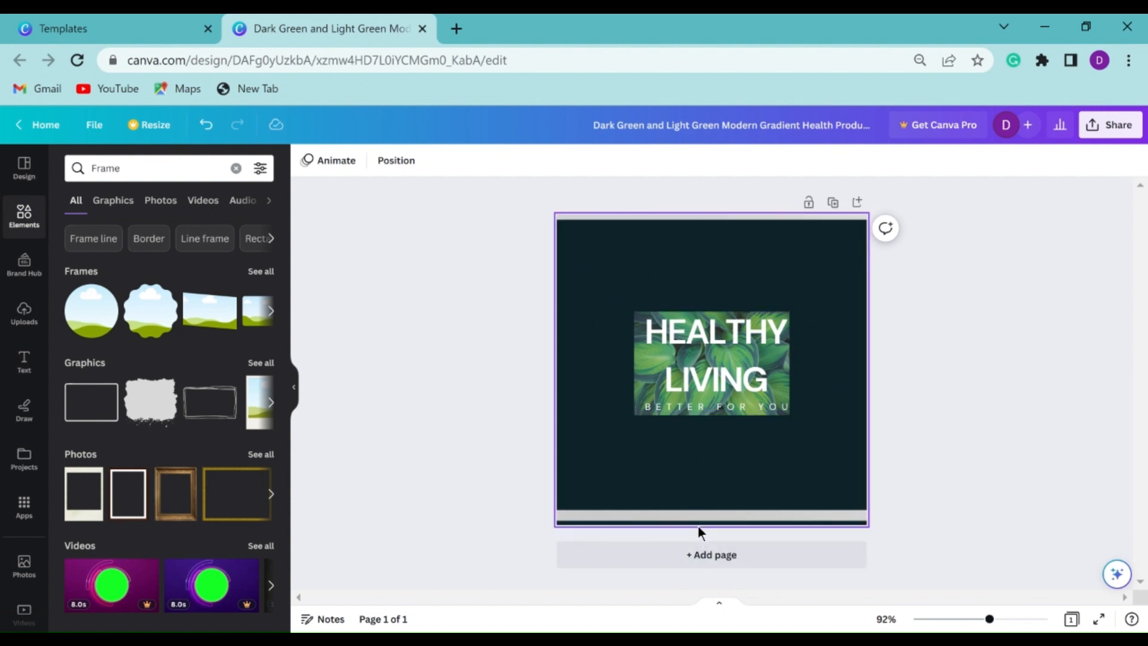
- Change the page background to solid black
click(680, 272)
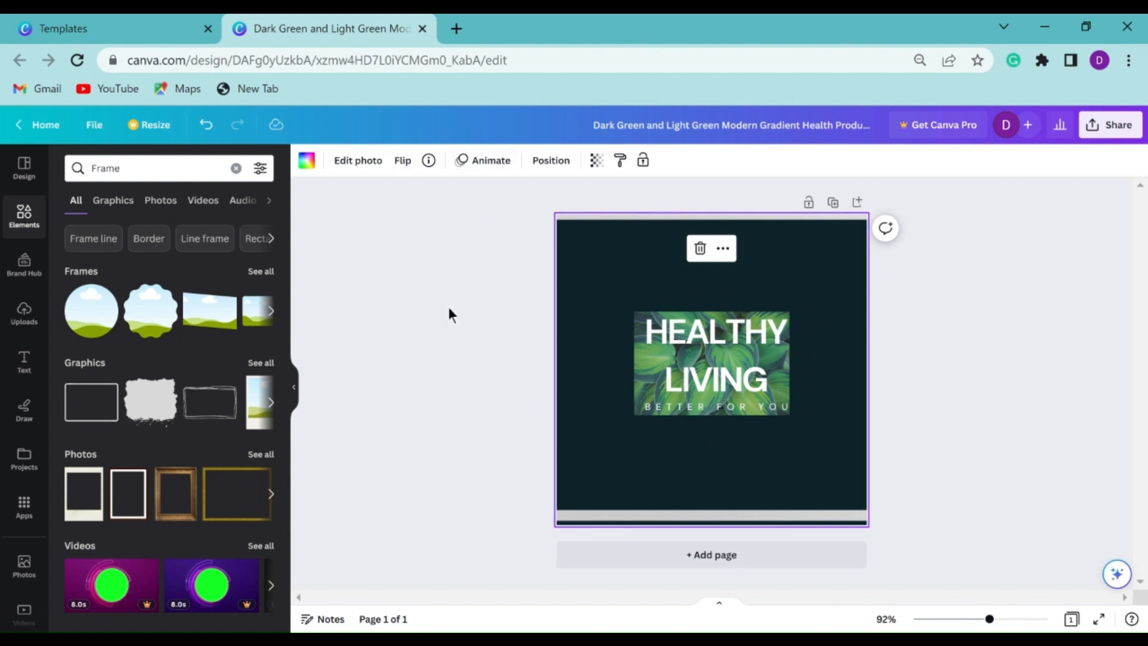
click(420, 473)
click(616, 315)
click(307, 161)
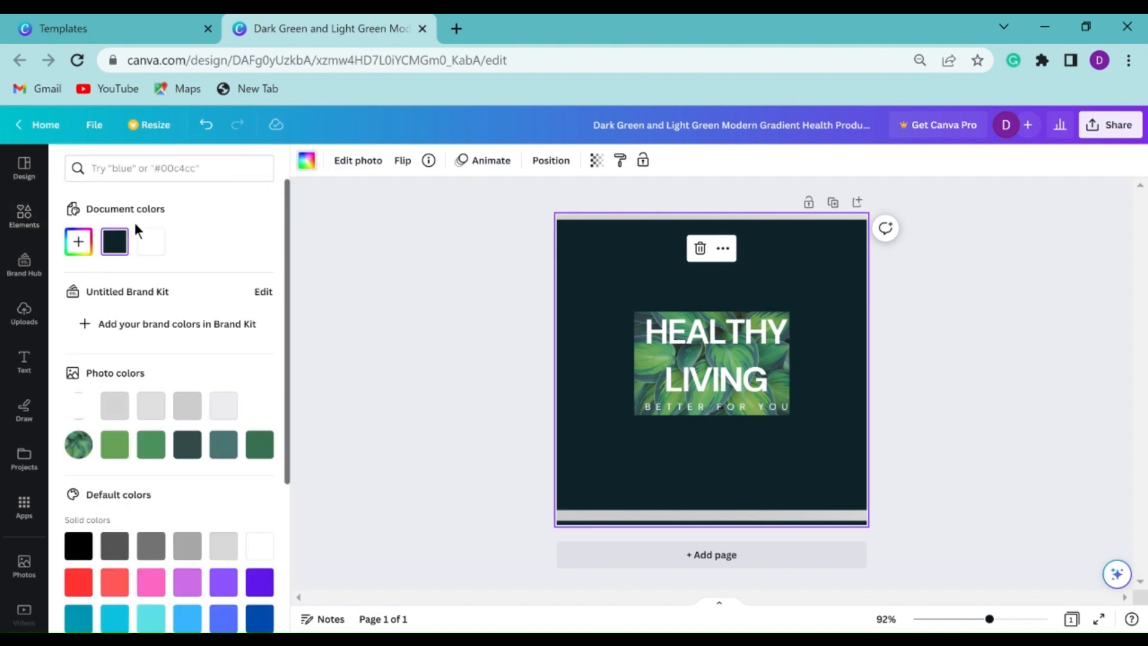
click(114, 241)
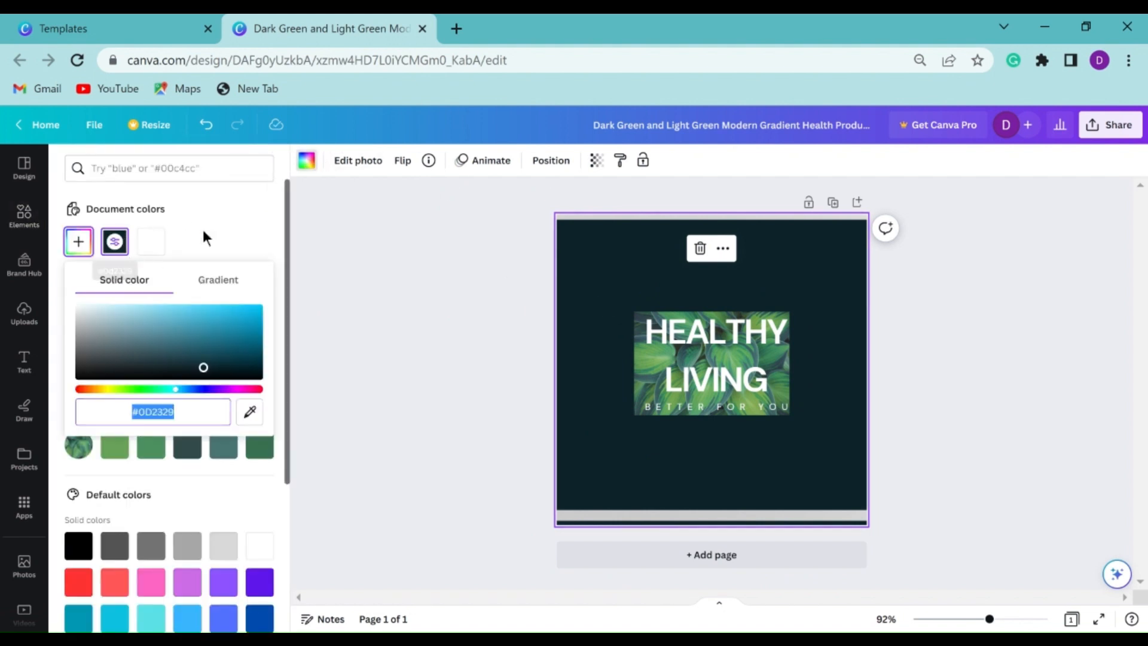
click(86, 553)
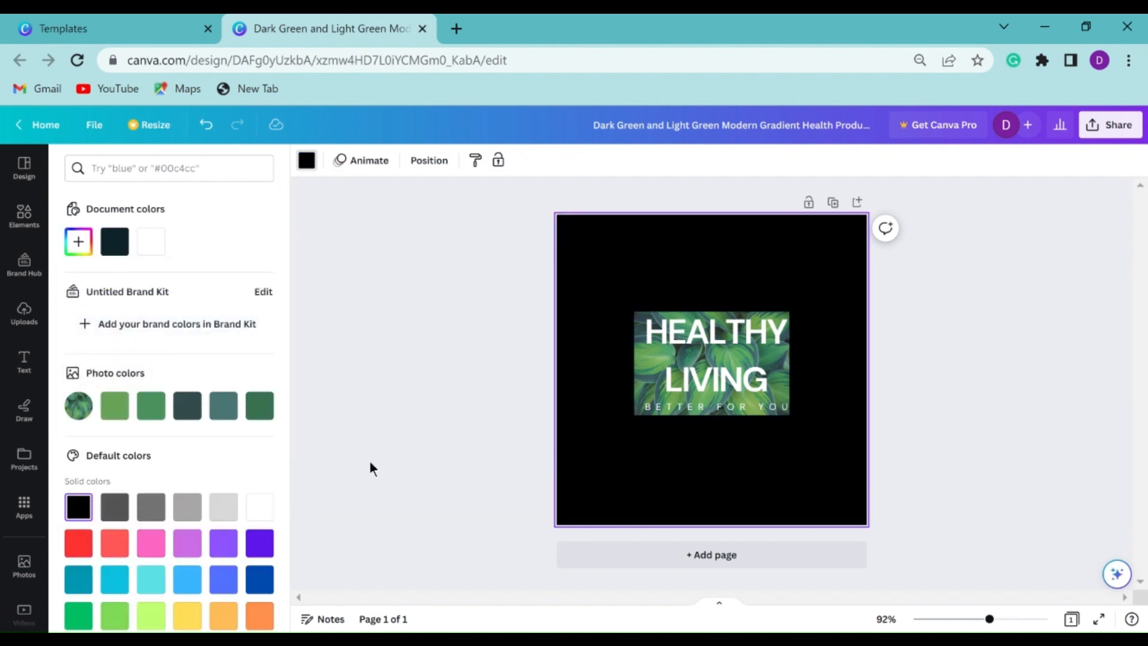
- Centre the HEALTHY LIVING text group over the leaf photo
click(712, 377)
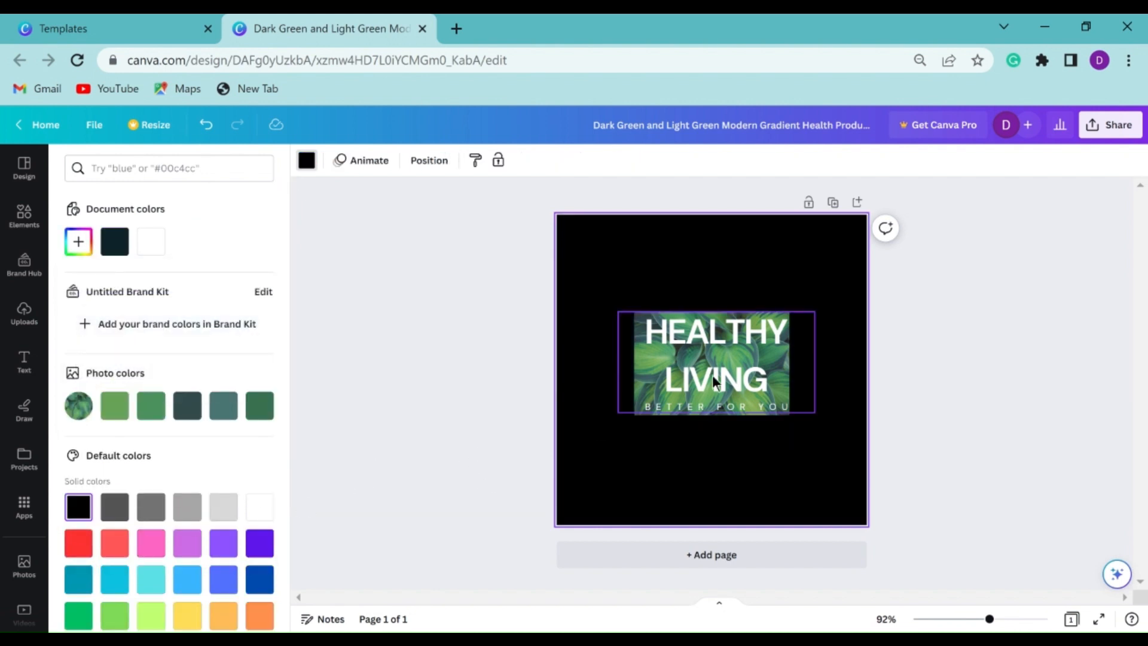
mouse_move(712, 377)
mouse_down()
mouse_move(696, 384)
mouse_move(707, 378)
mouse_up()
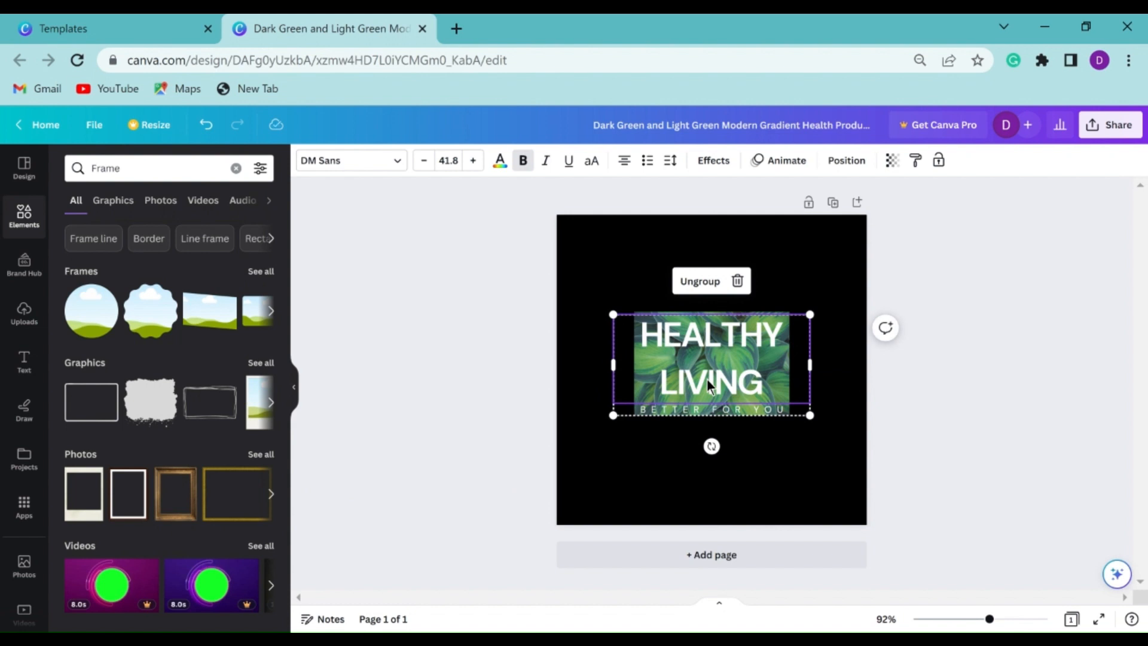
click(549, 416)
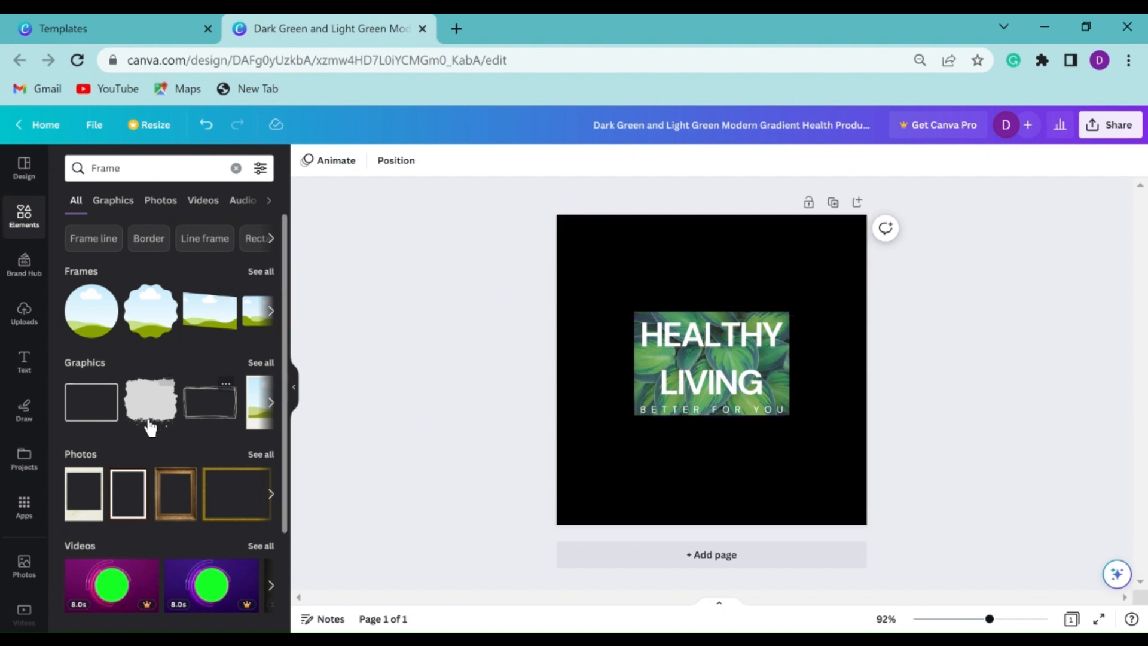
- Try the dark wooden picture frame with a white mat around the logo, and delete it again
click(128, 494)
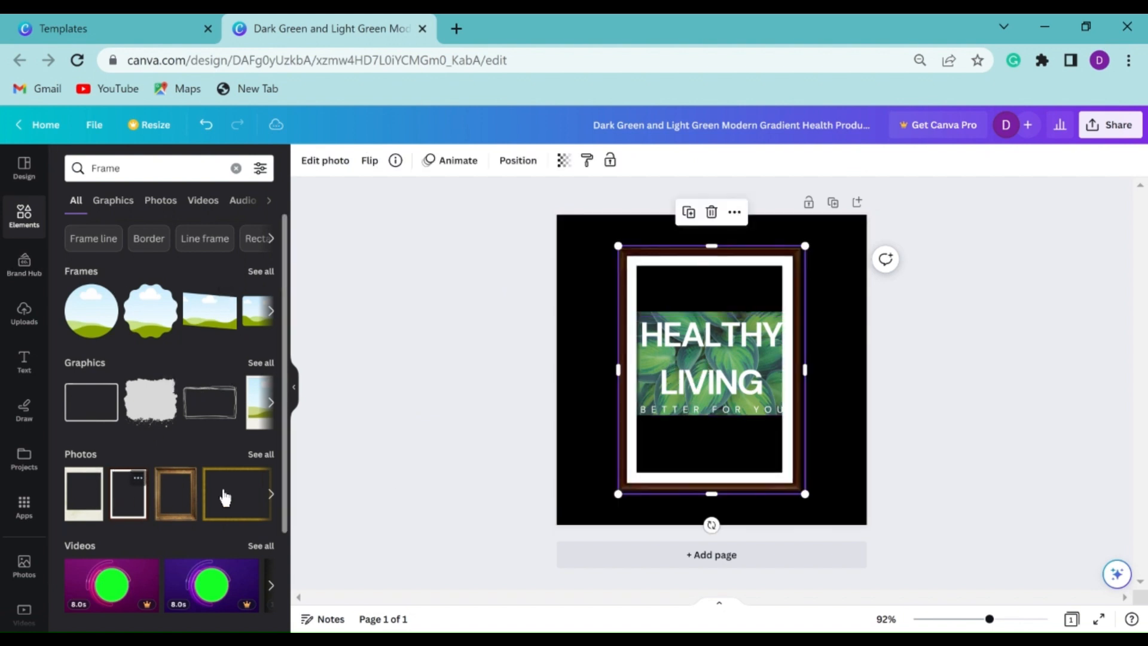
click(400, 393)
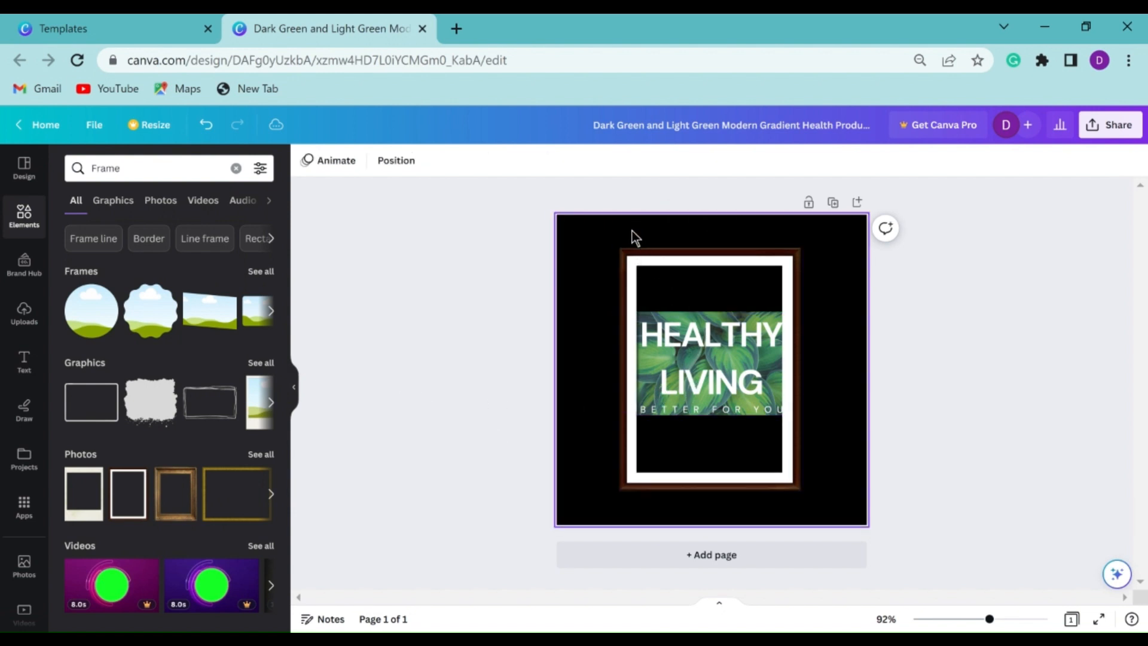
click(1110, 127)
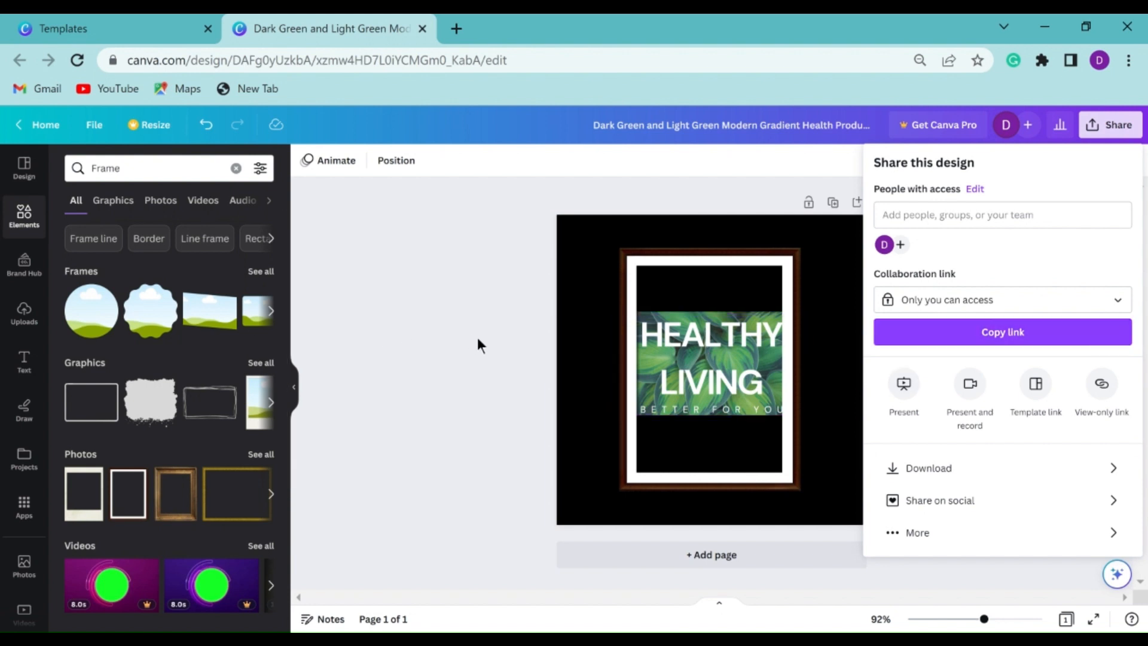
click(491, 326)
click(703, 293)
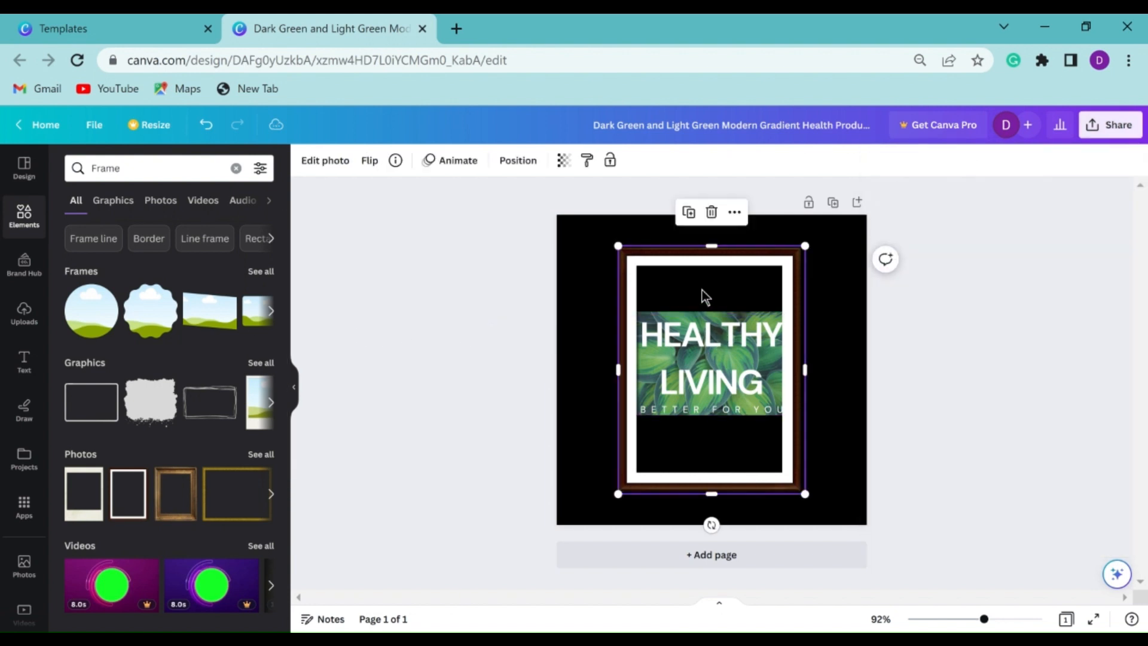
key(Delete)
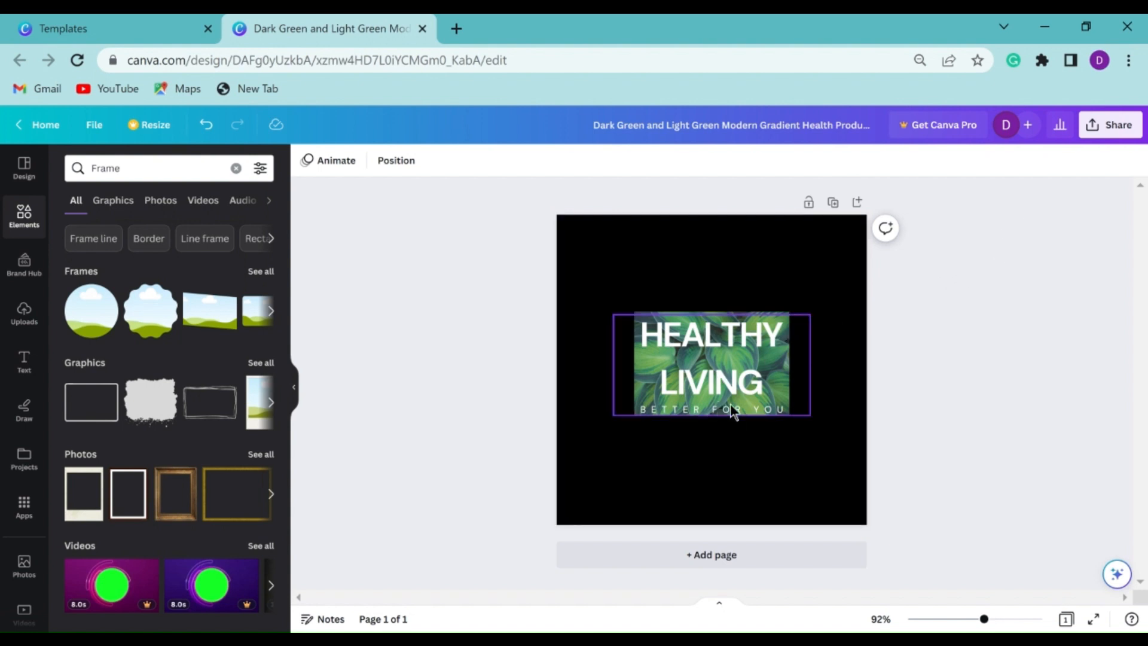
- Download the logo design as a PNG file at 500 × 500 px
click(1106, 124)
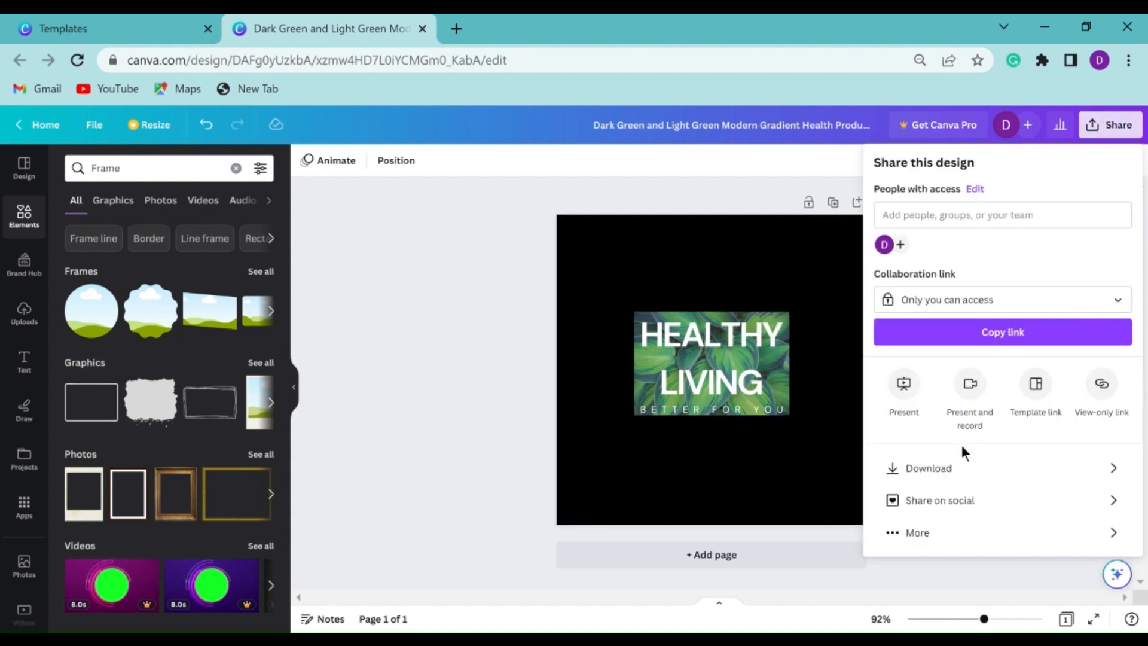
click(947, 478)
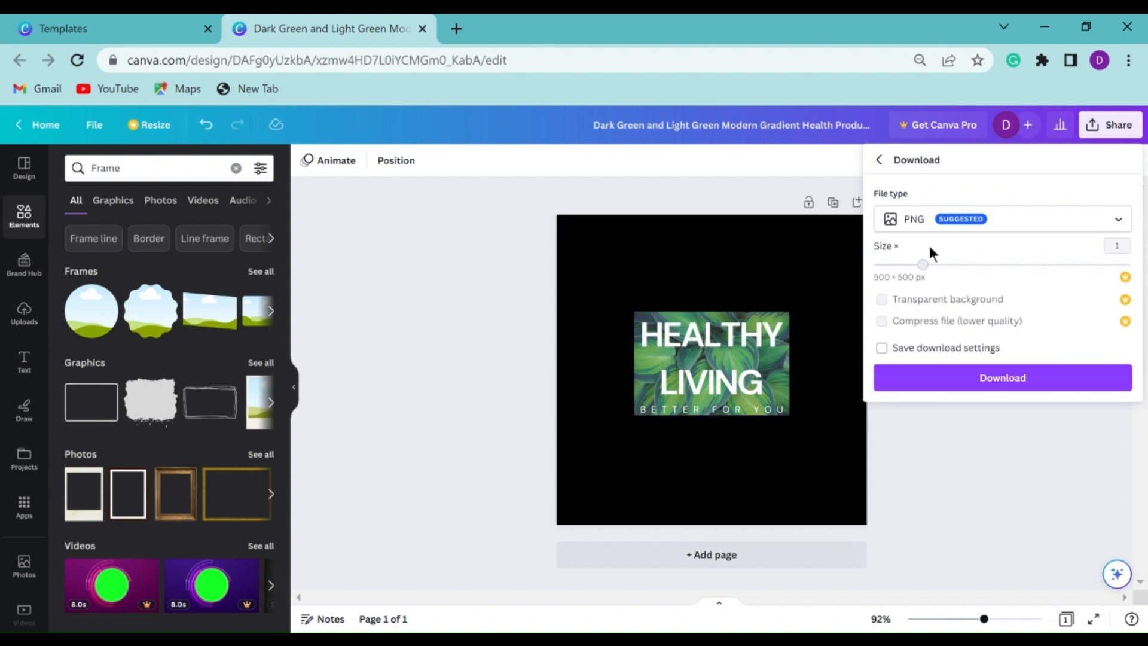
click(966, 382)
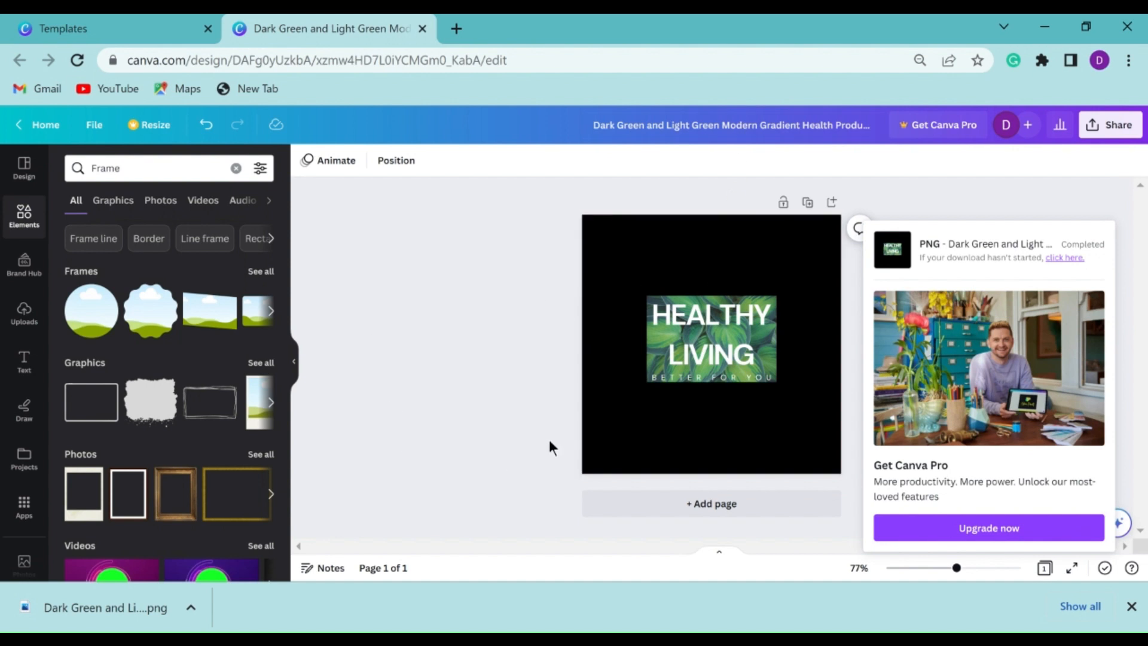
click(1131, 606)
- Return to the Templates page and close the preview of the Heiler Co. logo template
click(120, 30)
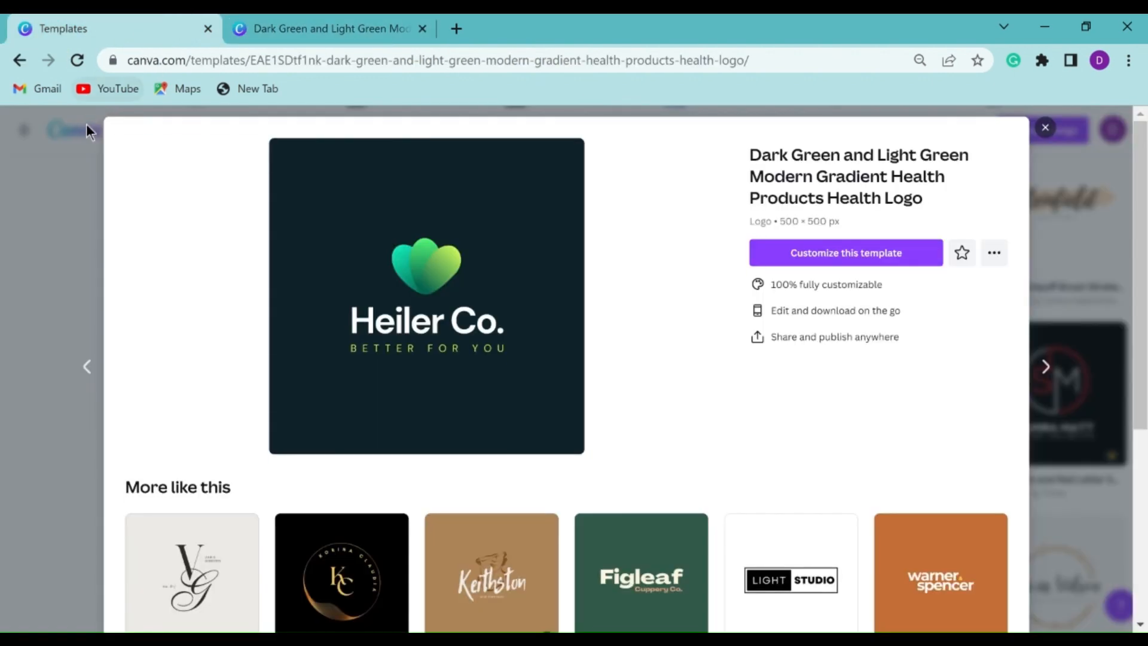
click(1046, 129)
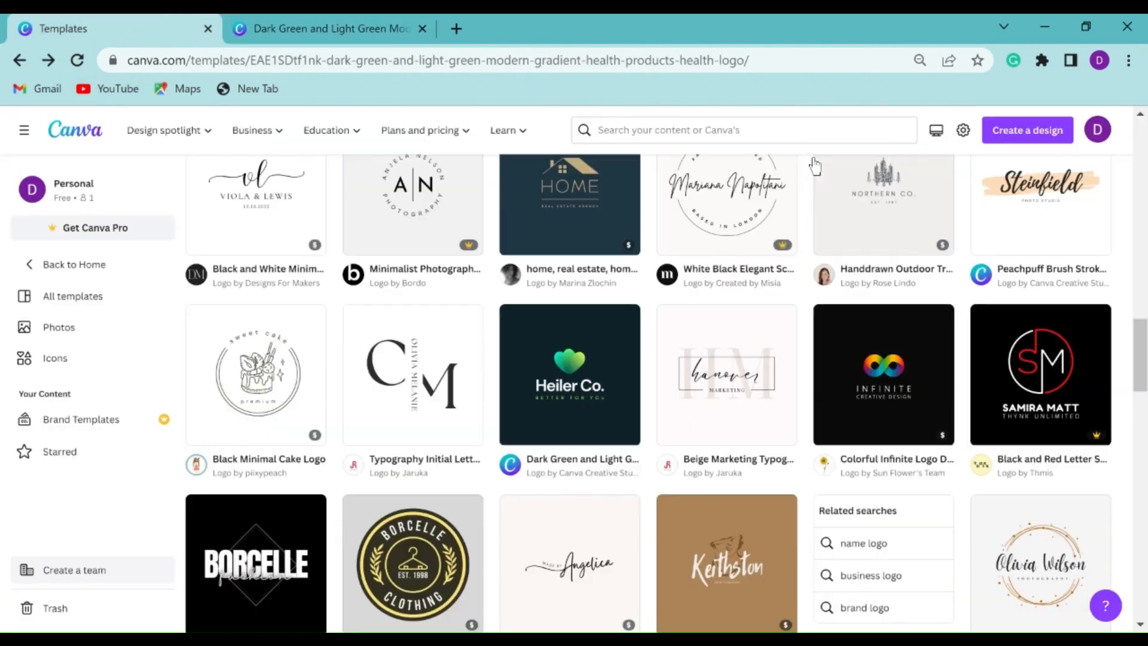
- Leave the finished logo design for the home page and create a new blank Video design
click(333, 30)
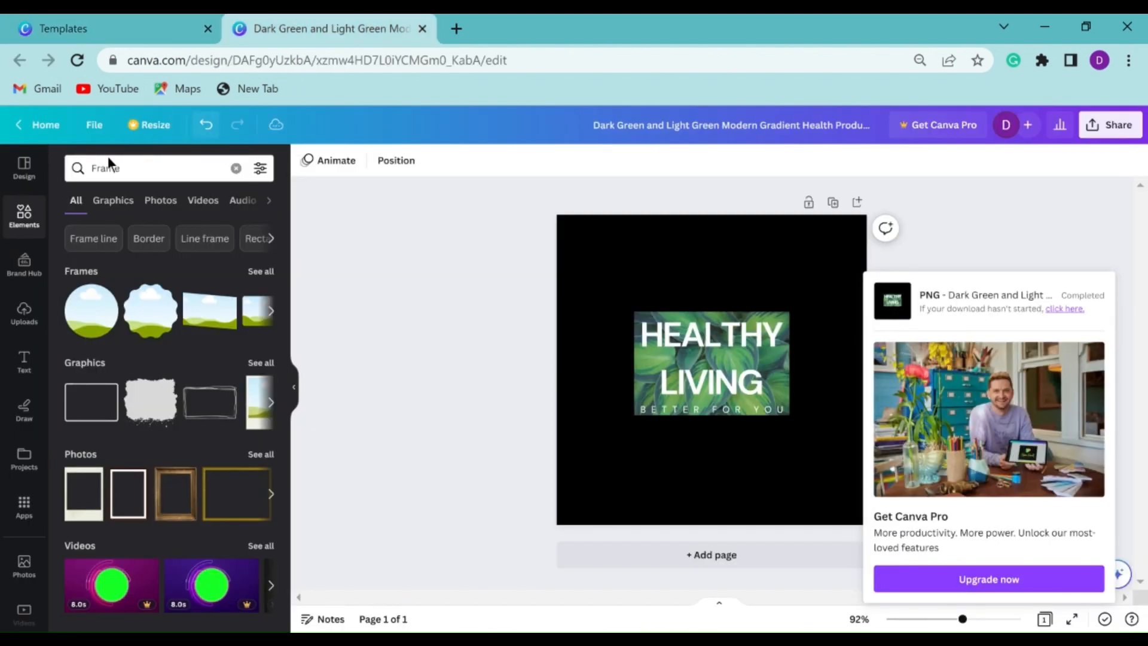
click(42, 124)
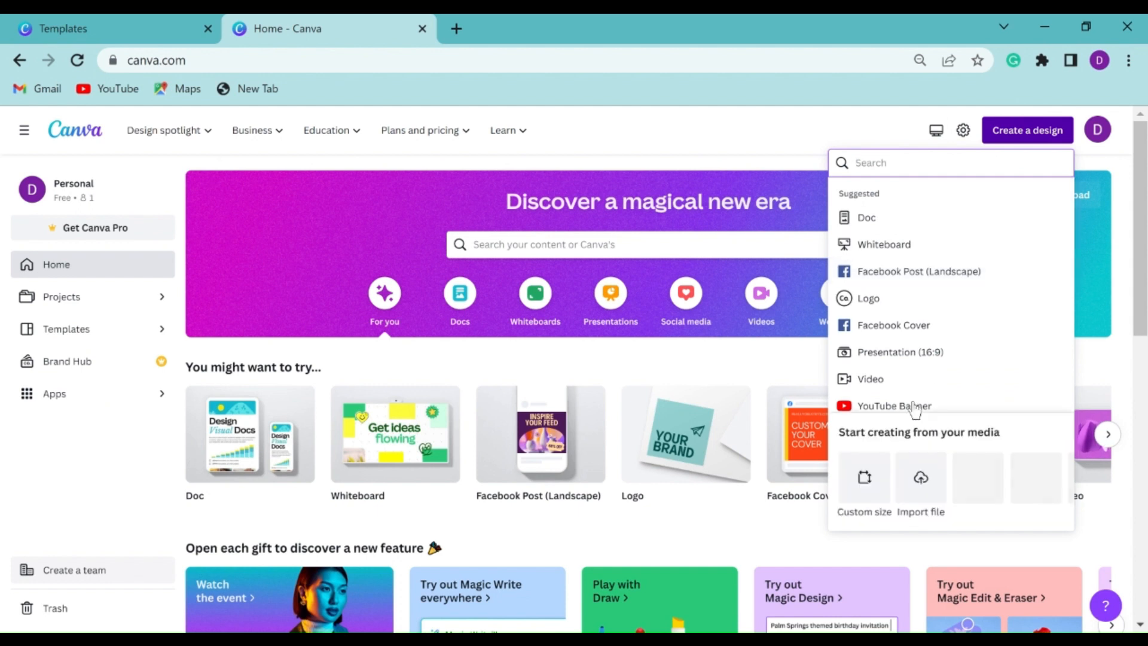
scroll(903, 344, down, 5)
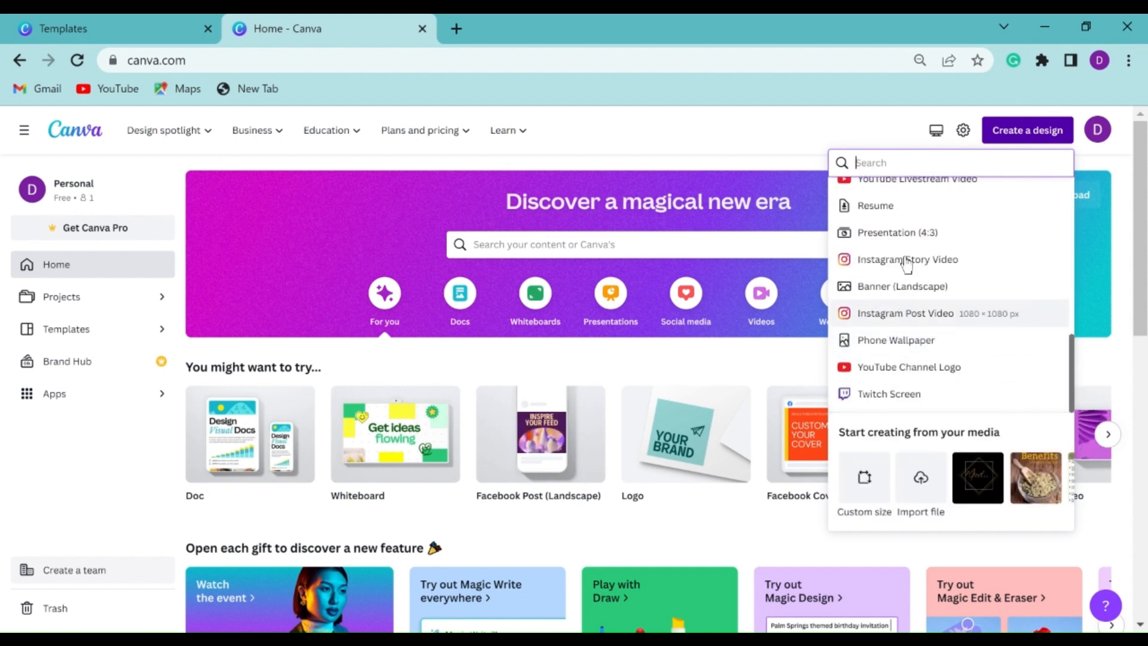
scroll(903, 352, up, 3)
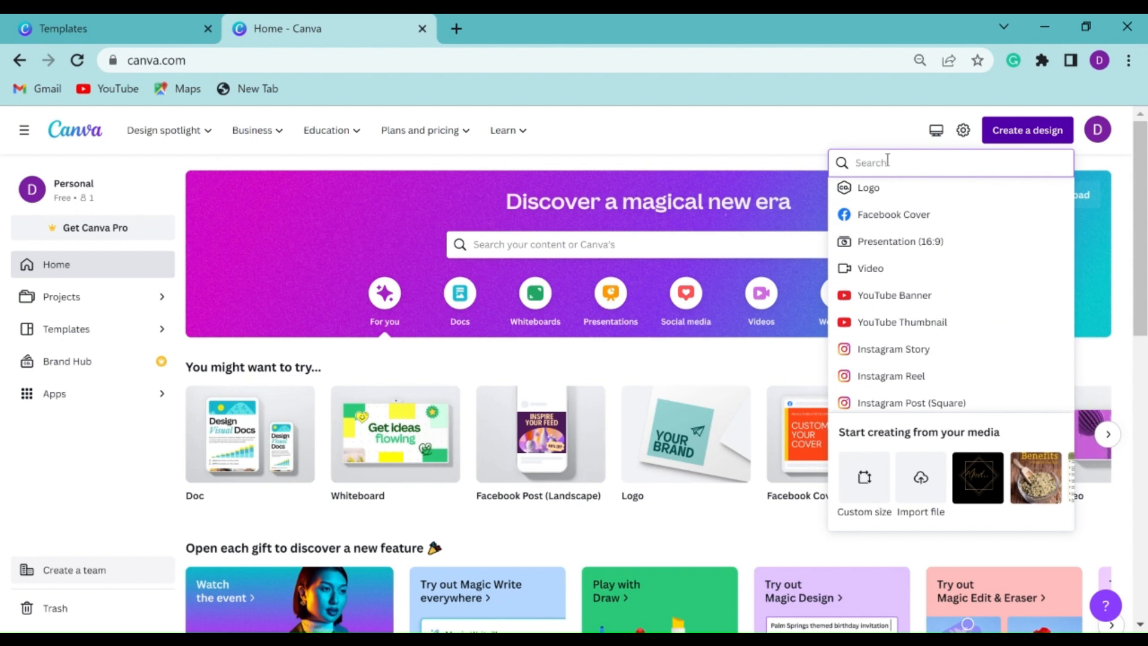
click(867, 276)
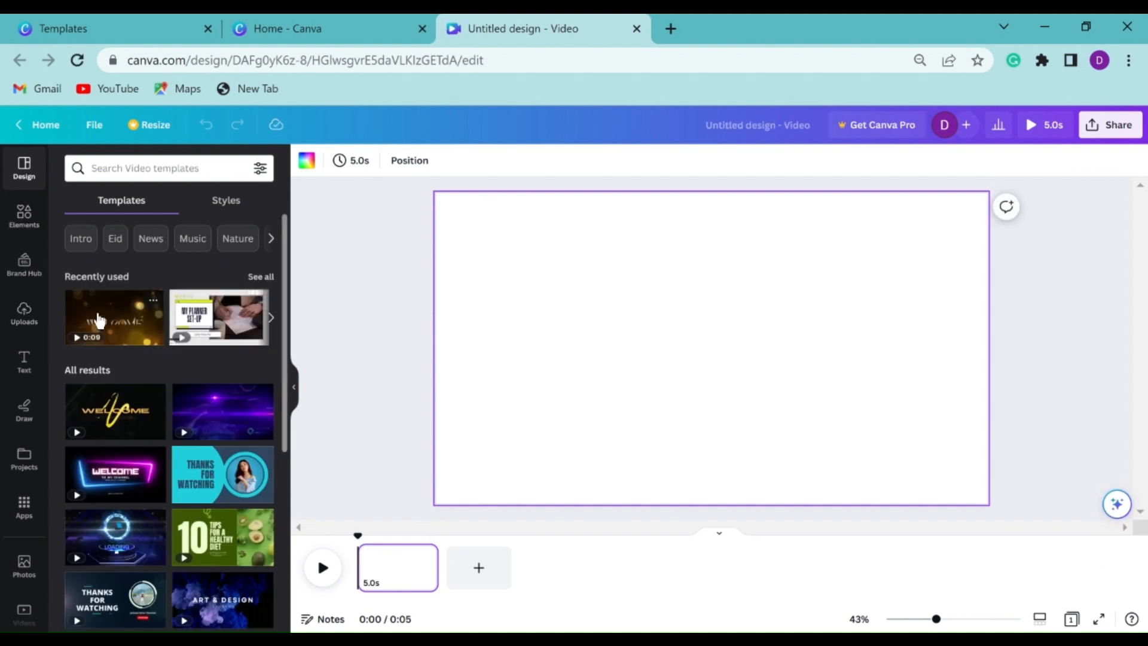
- Apply the recently used golden WELCOME template to the first page and trim that page to 7.7 seconds
drag(118, 332, 400, 568)
click(480, 568)
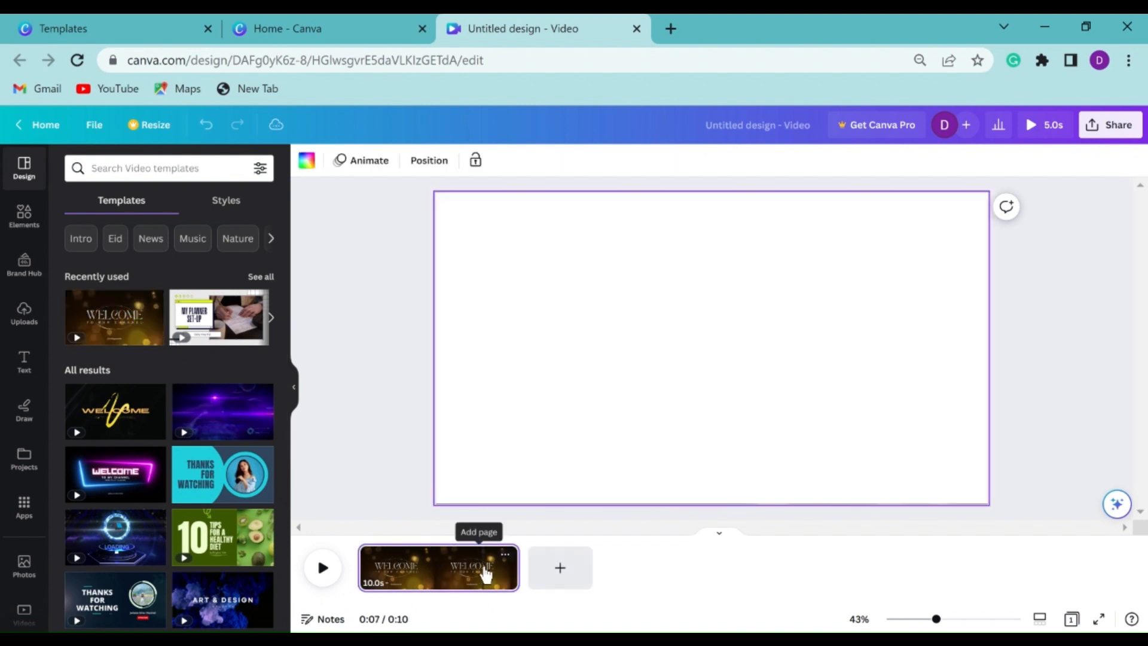
drag(513, 568, 504, 568)
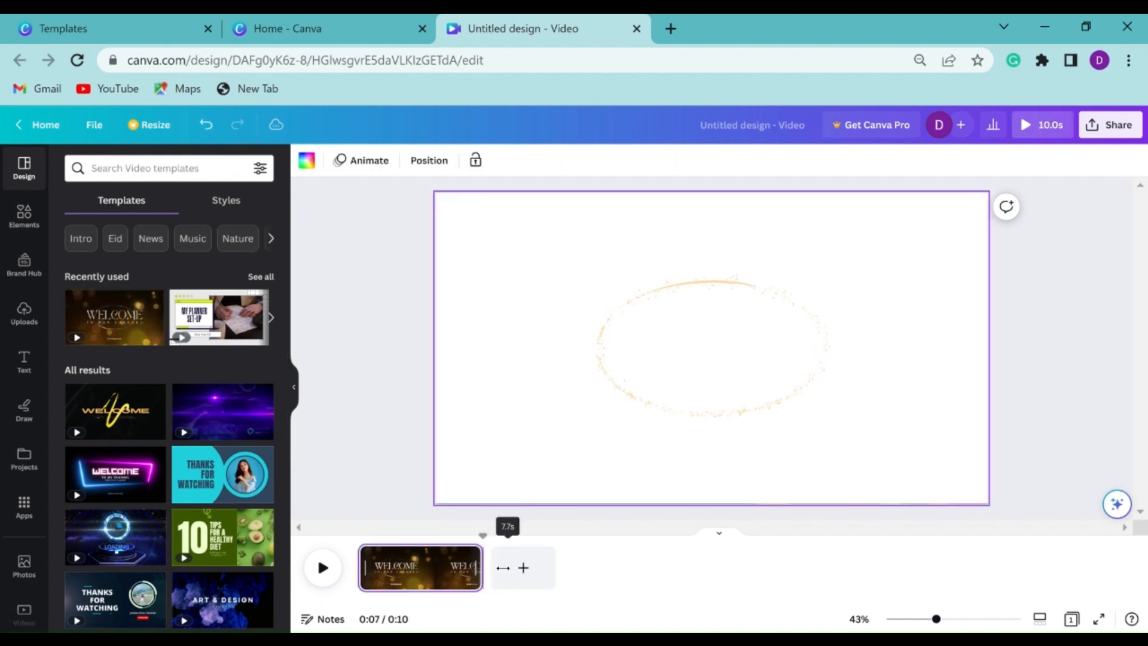
- Add a second page filled with the uploaded 8:49 blue WELCOME video and mute its sound
click(524, 571)
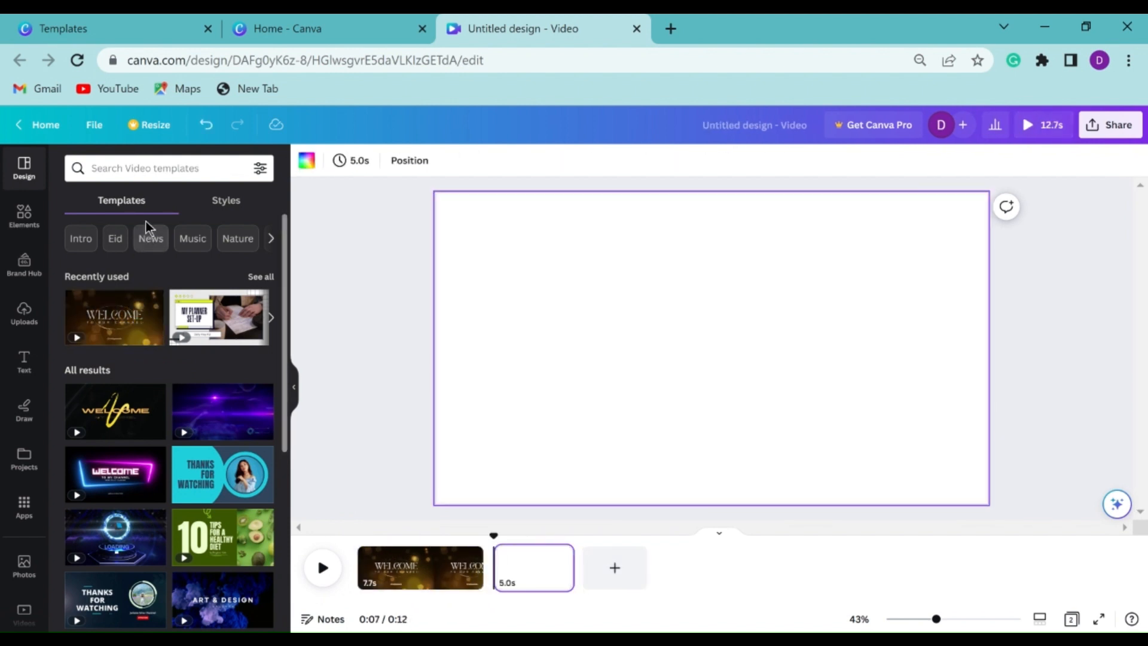
click(22, 309)
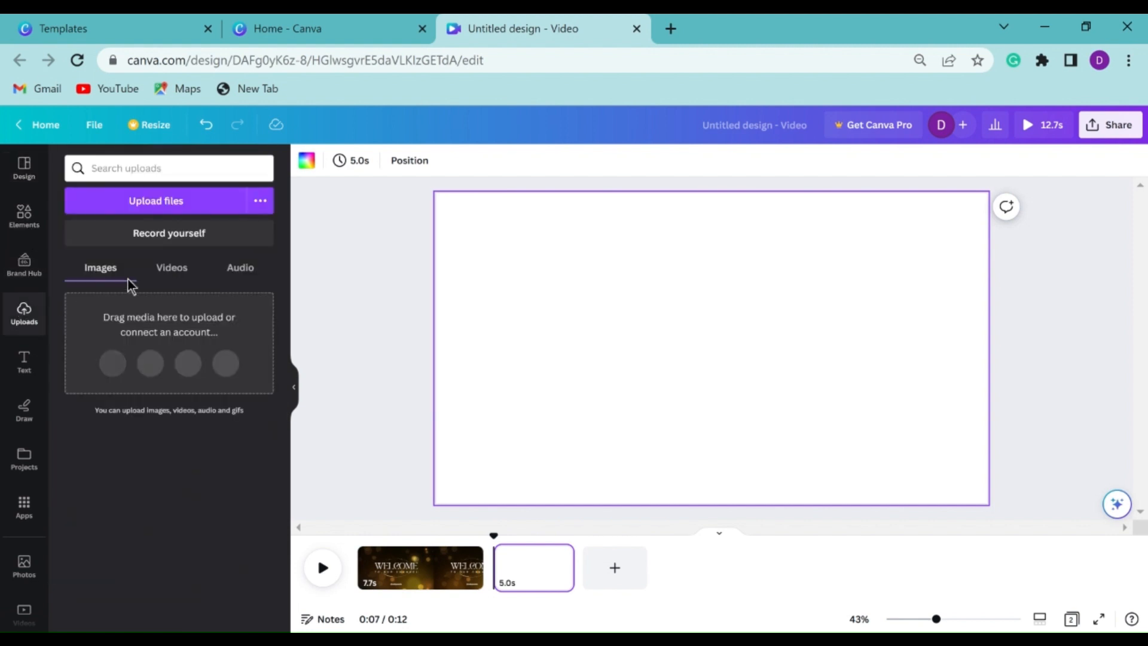
click(168, 268)
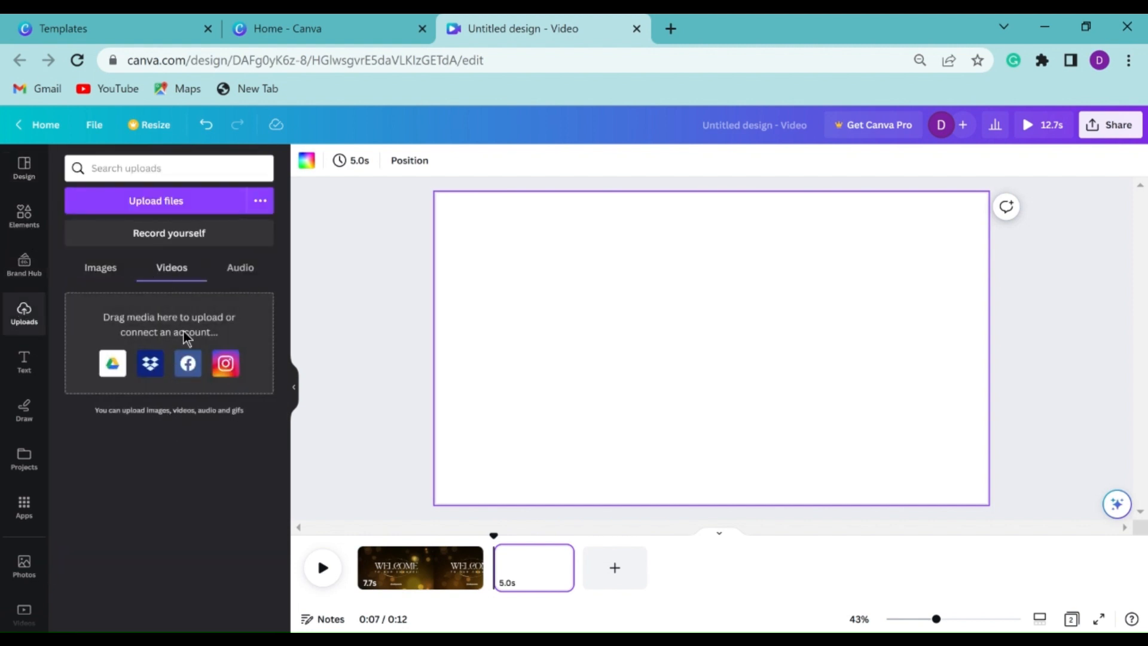
scroll(142, 446, down, 5)
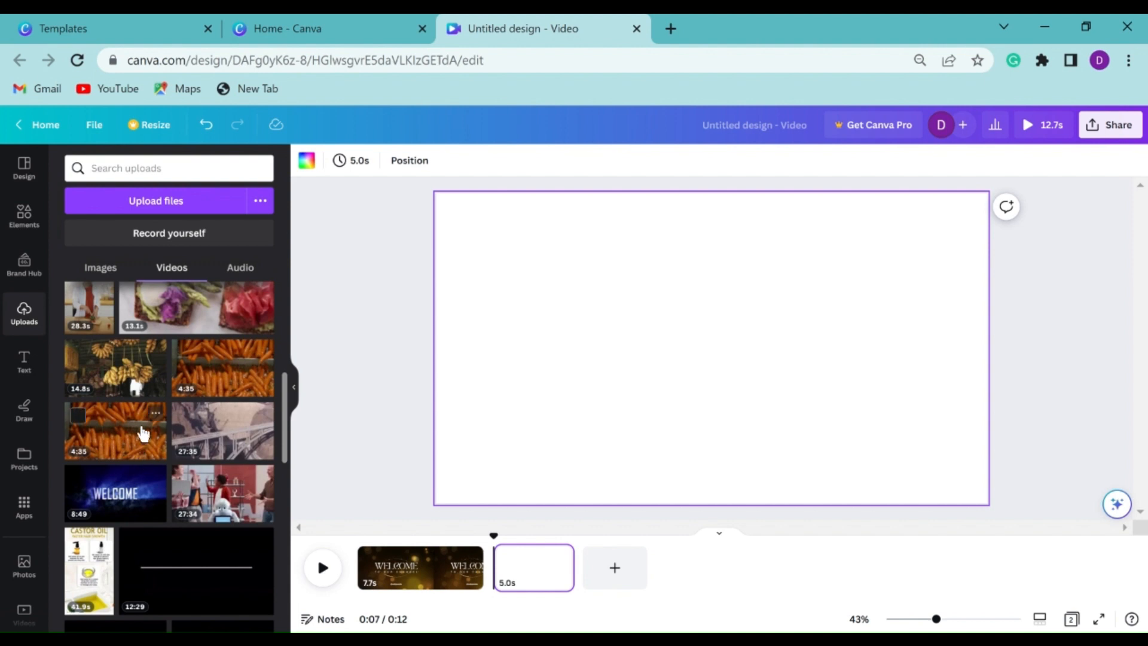
drag(132, 493, 486, 579)
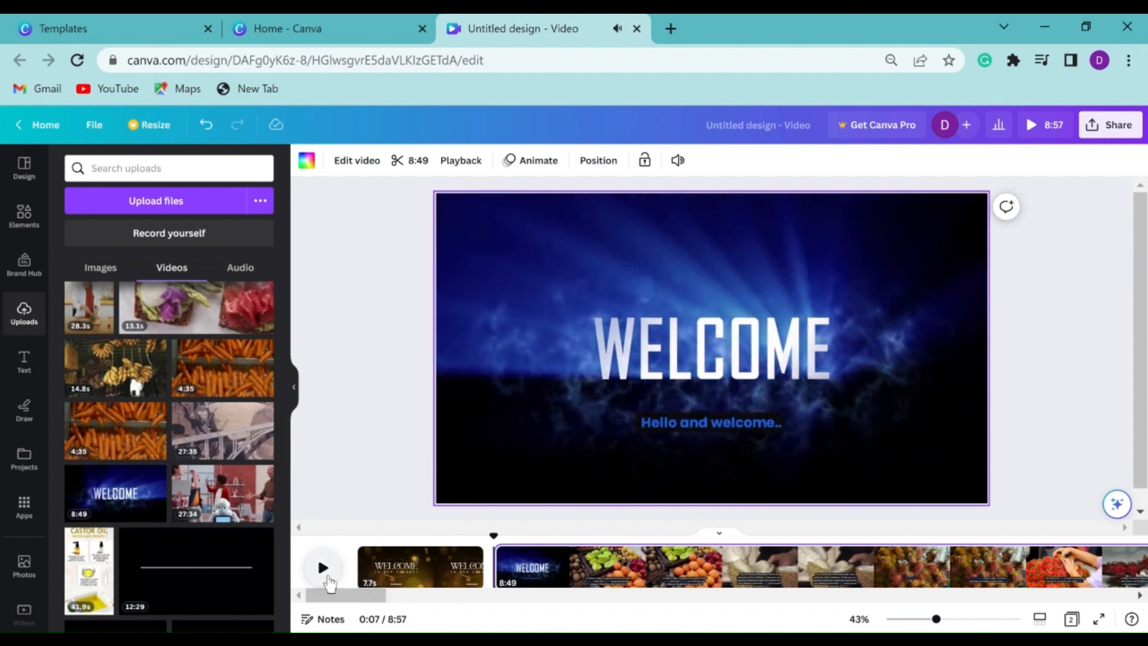
click(324, 569)
click(679, 161)
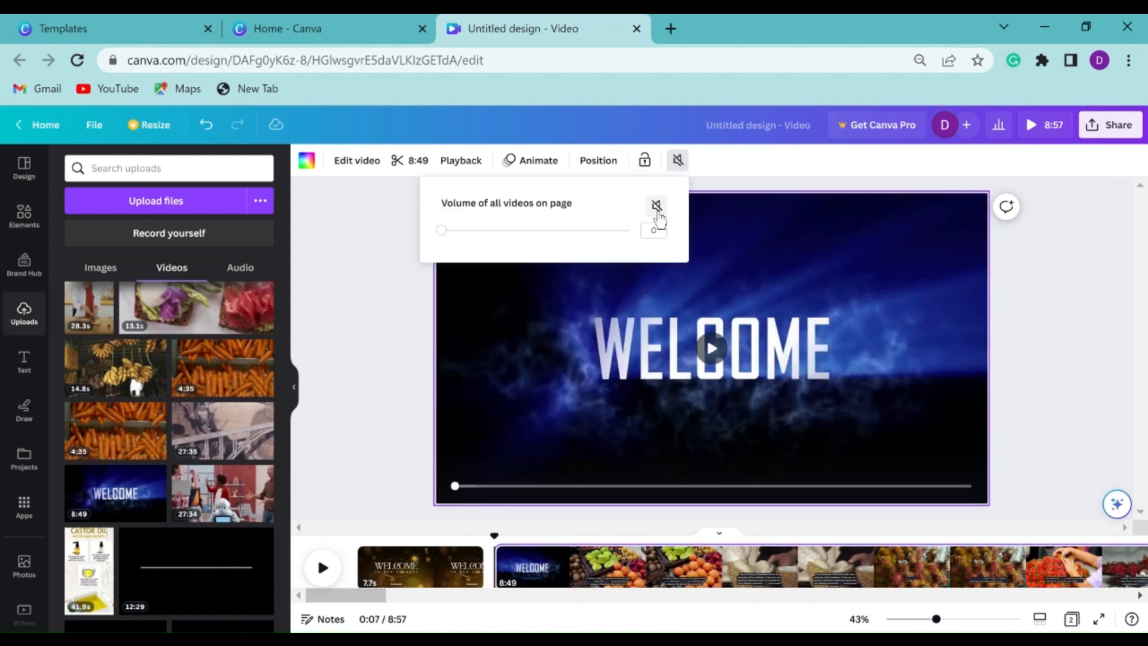
- Delete the placeholder social handle below the title on the golden welcome page
click(412, 565)
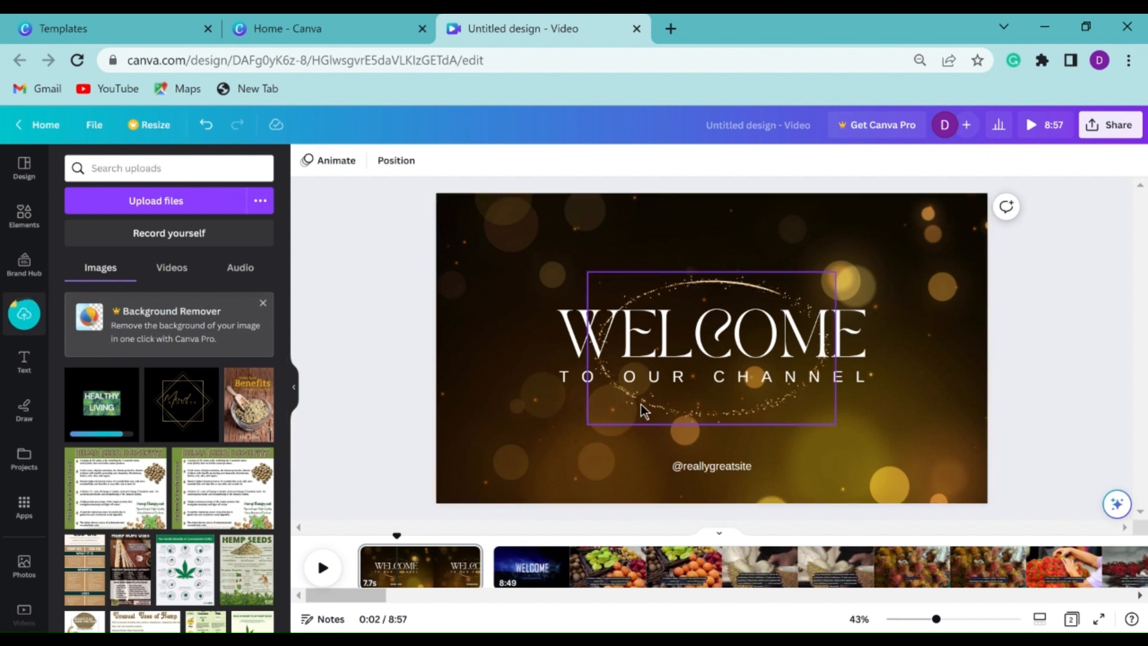
click(705, 468)
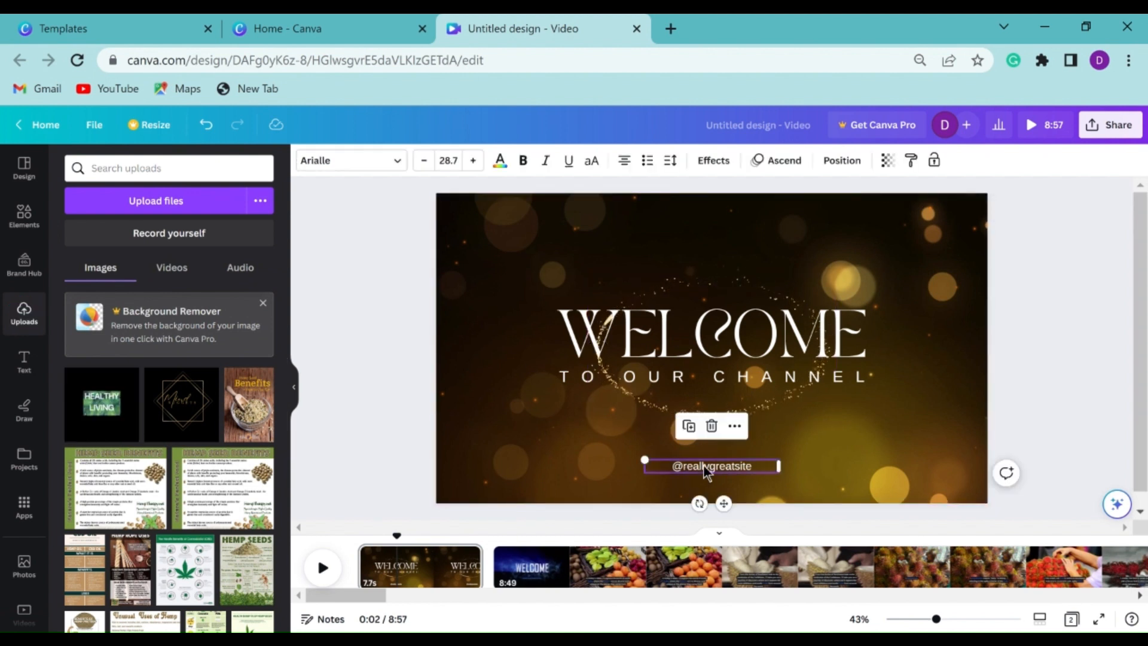
key(Delete)
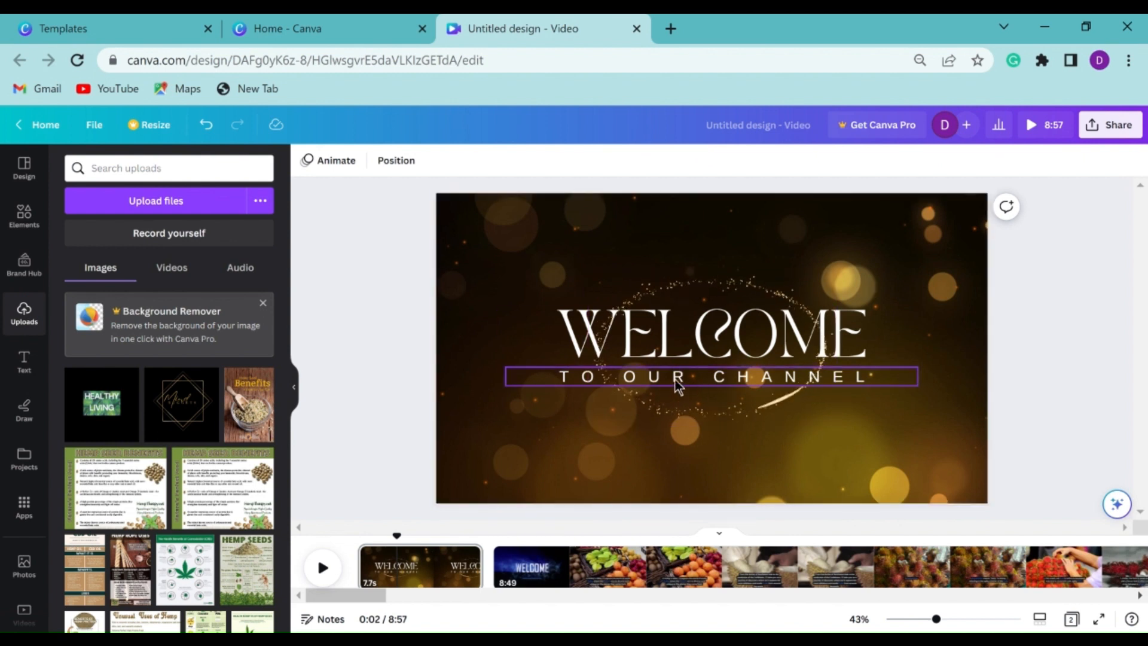
- Replace the line under WELCOME with "TO HEALTHY LIVING"
click(628, 384)
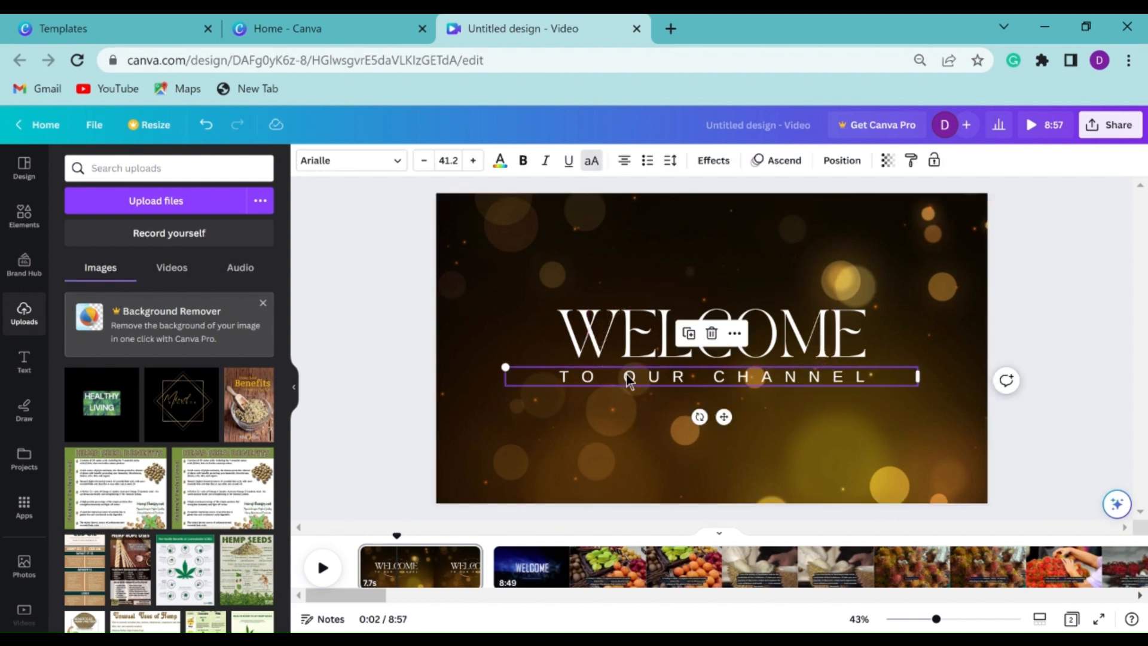
double_click(629, 381)
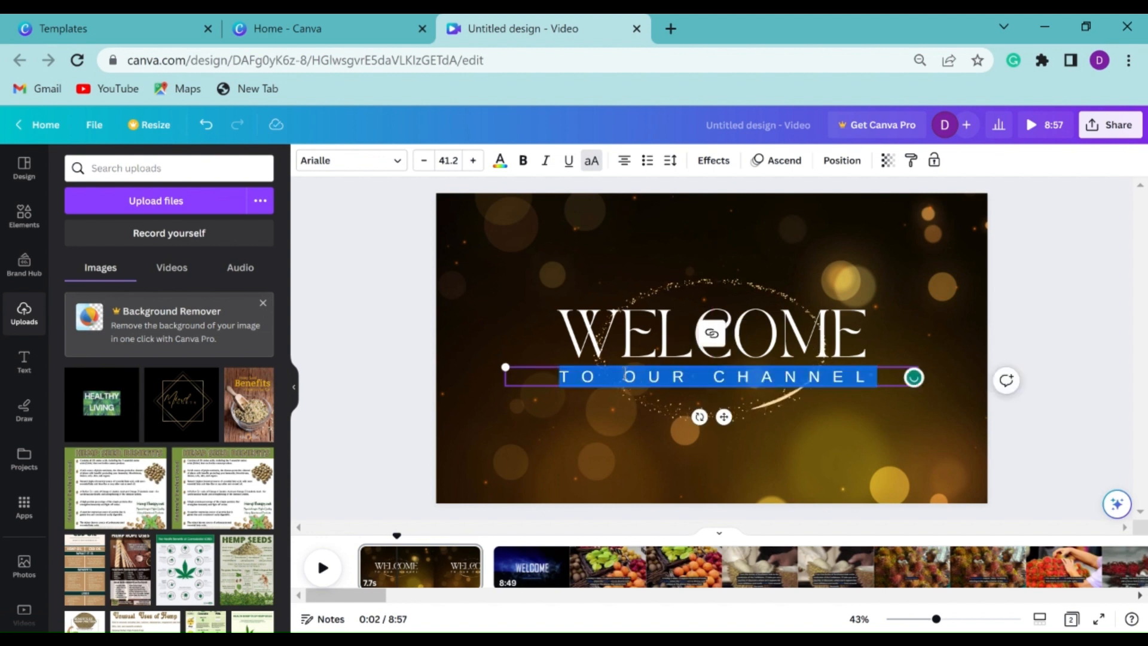
text(TO HEA)
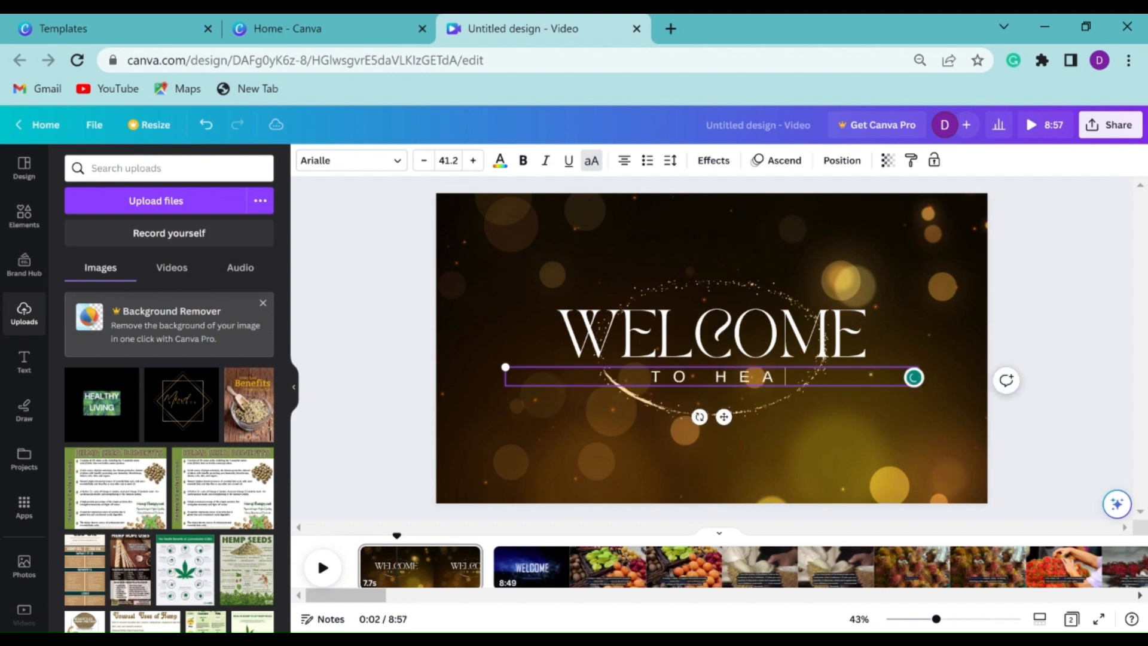
text(LTHY L)
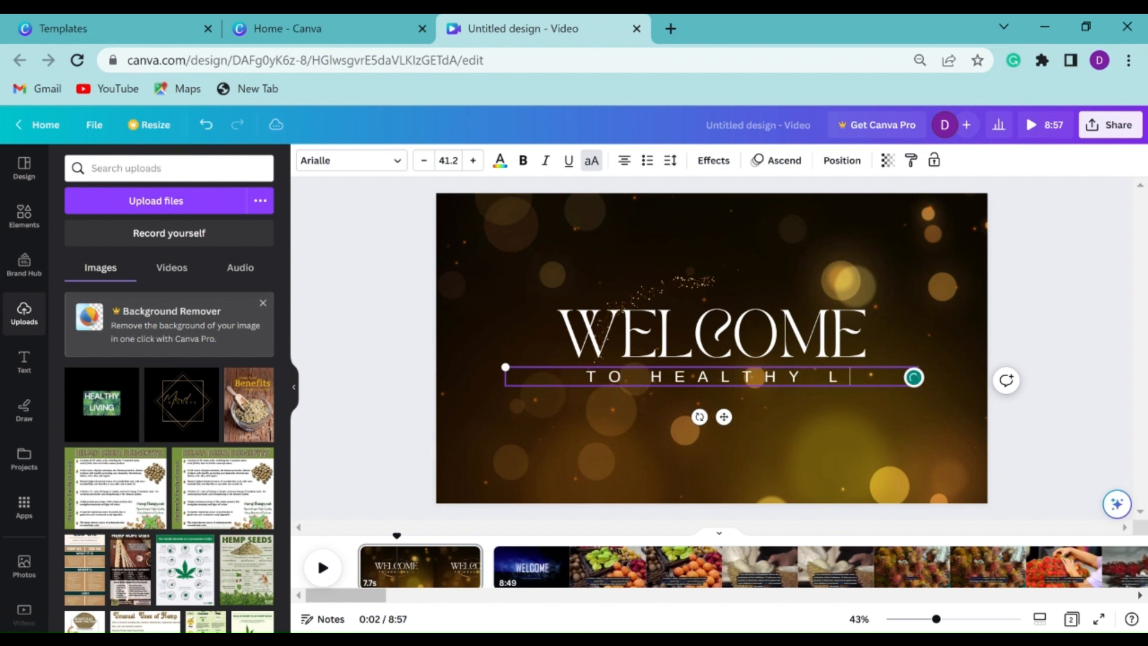
text(IVING)
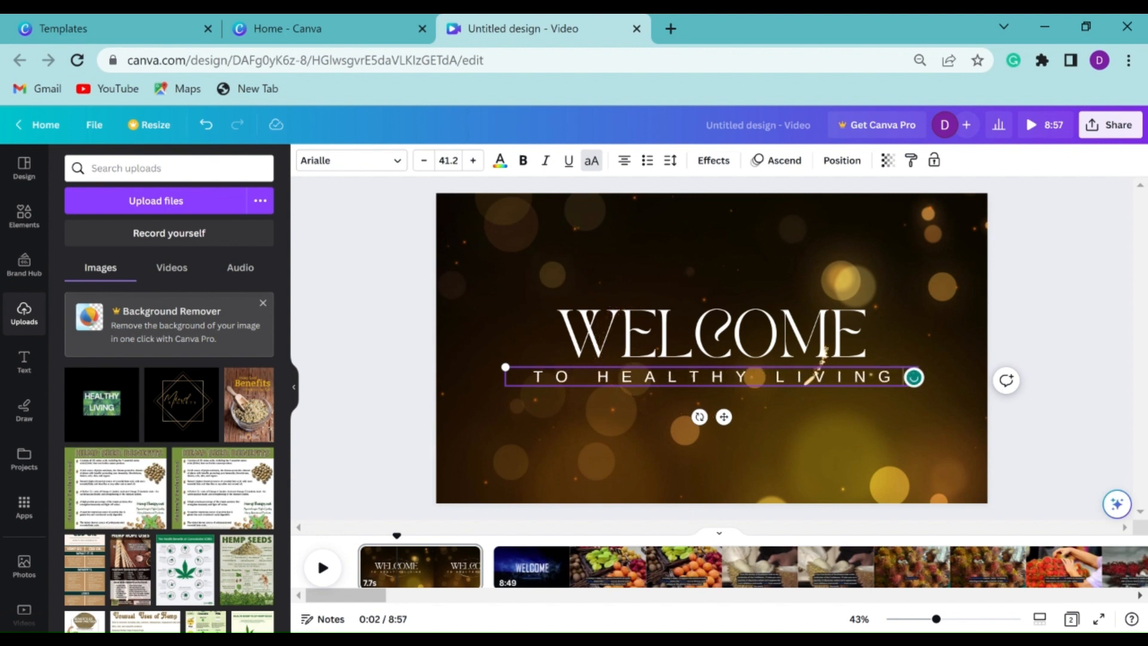
- Recolour the TO HEALTHY LIVING line light green, leaving the WELCOME title white
triple_click(596, 378)
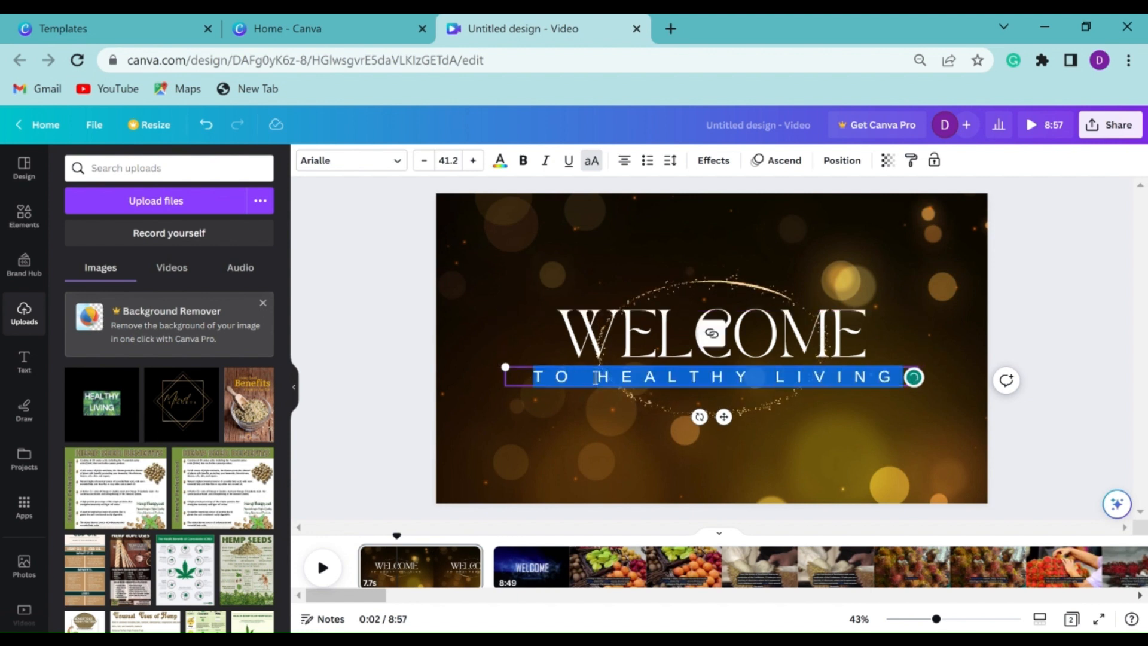
click(500, 160)
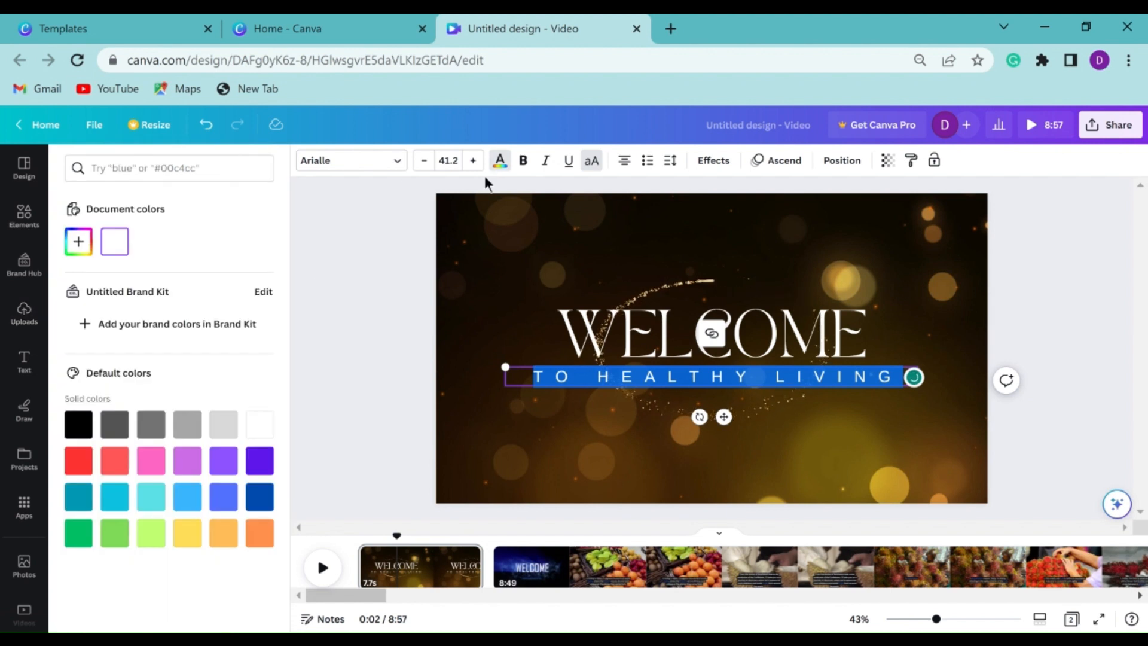
click(116, 543)
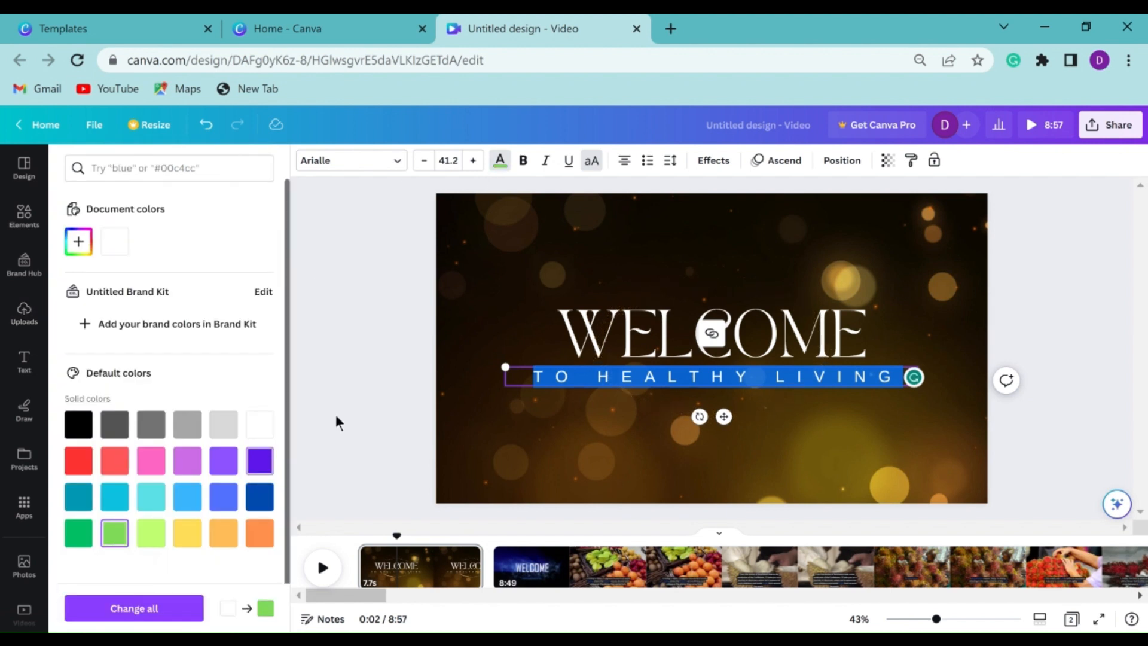
click(381, 413)
click(390, 425)
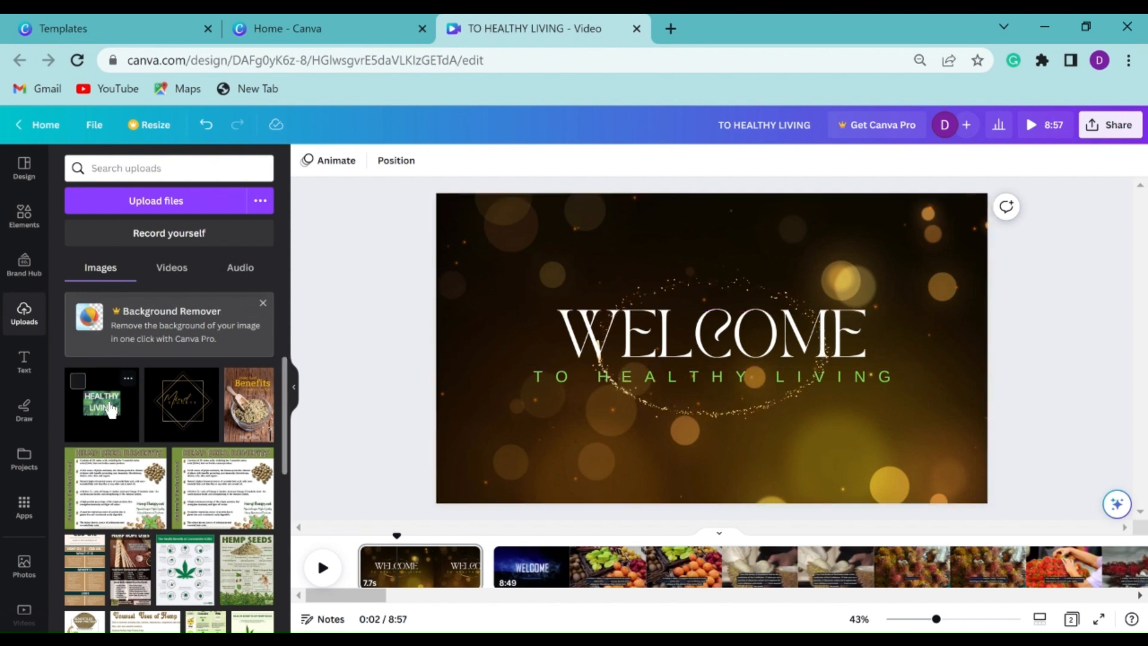
- Place the uploaded HEALTHY LIVING logo in the middle of the welcome page and set its transparency to 18
mouse_move(130, 424)
mouse_down()
mouse_move(768, 442)
mouse_move(783, 400)
mouse_move(728, 369)
mouse_up()
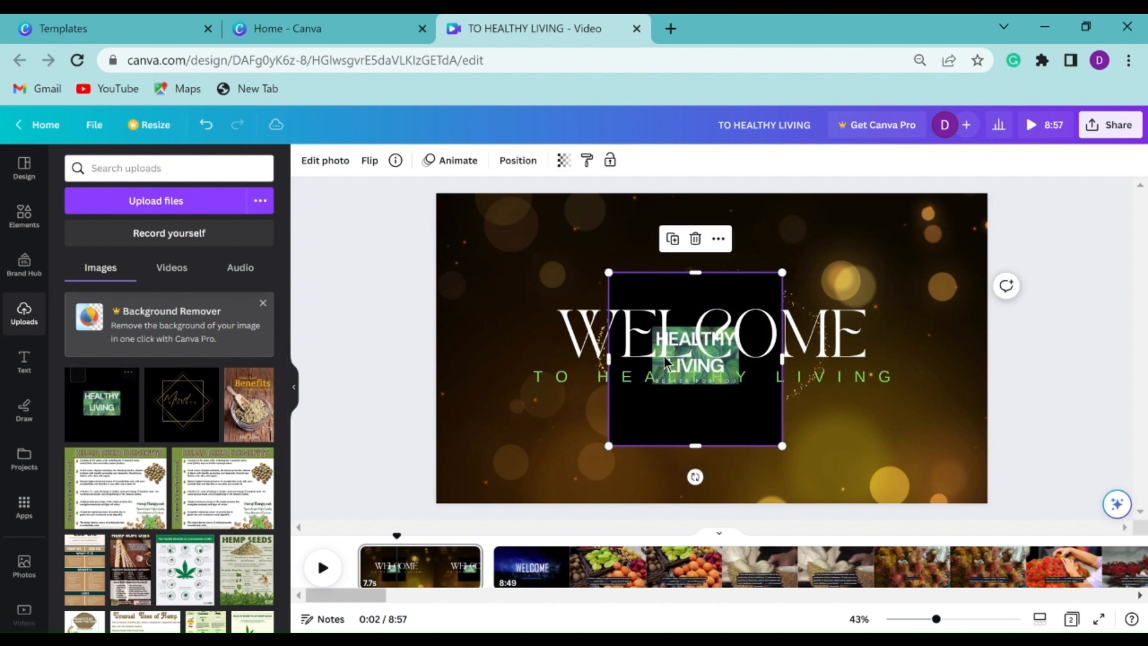
mouse_move(703, 294)
mouse_down()
mouse_move(710, 278)
mouse_move(720, 282)
mouse_up()
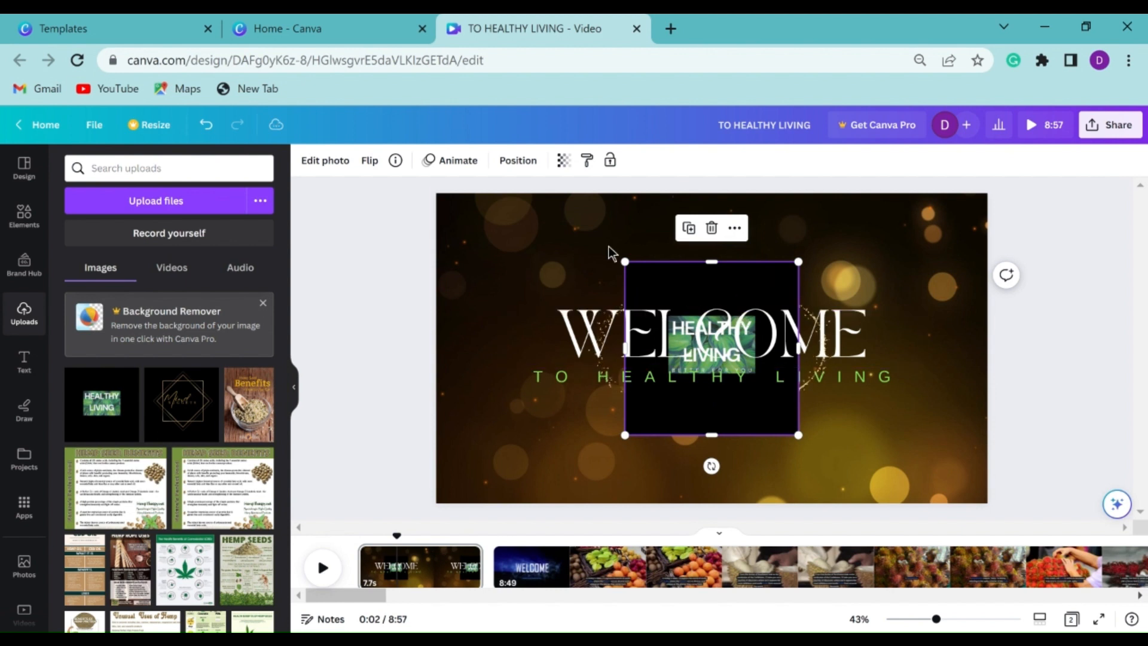
click(564, 172)
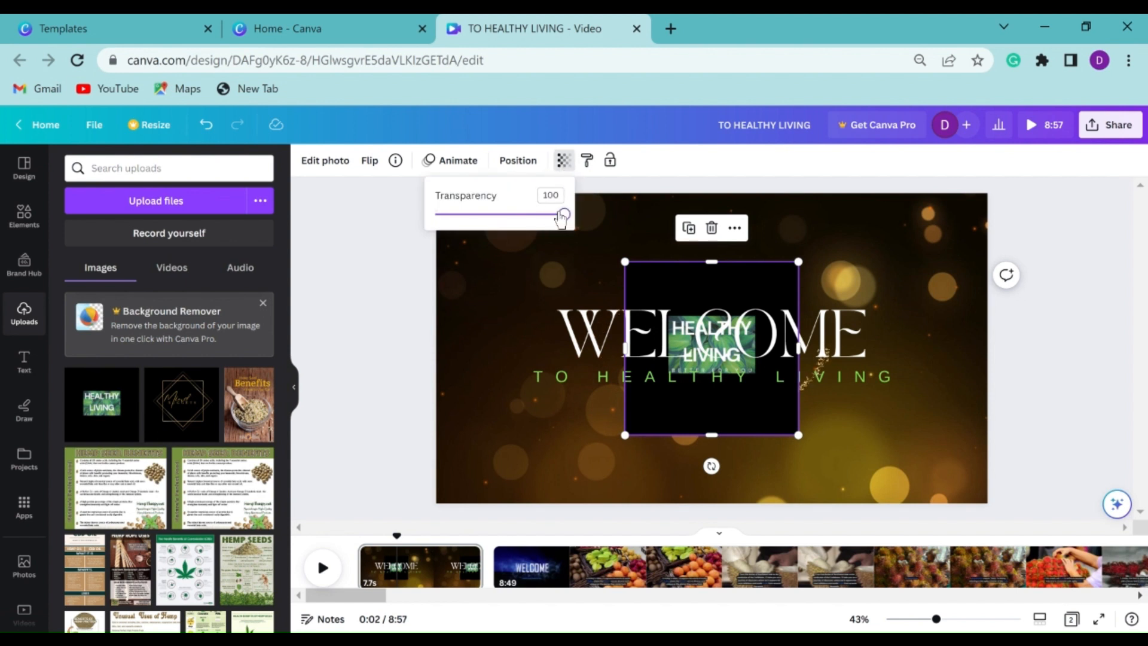
drag(562, 216, 462, 217)
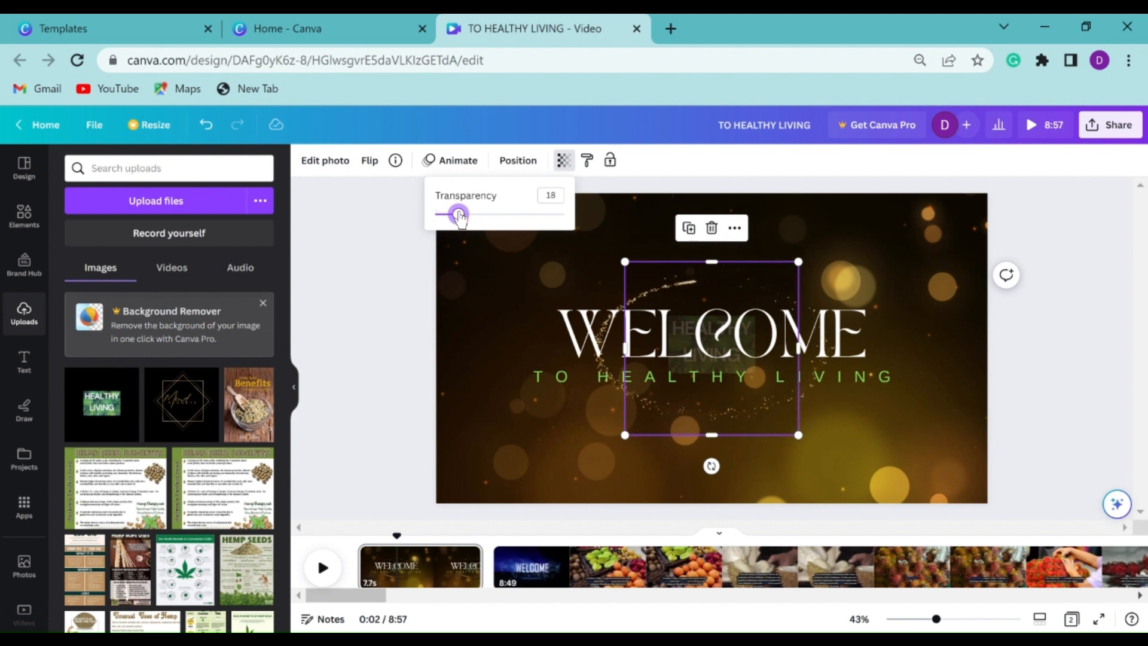
click(370, 321)
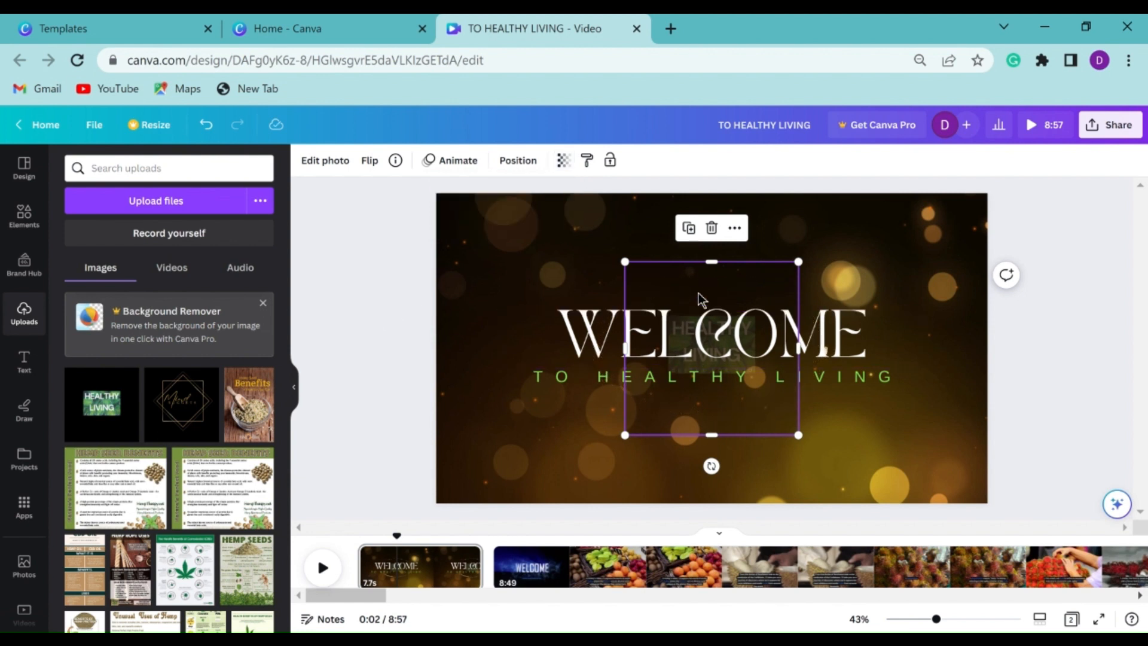
- Try the faded logo at the lower-right corner of the welcome page and return it to the page's centre
mouse_move(694, 299)
mouse_down()
mouse_move(637, 356)
mouse_move(546, 412)
mouse_move(498, 373)
mouse_move(520, 333)
mouse_move(504, 343)
mouse_move(515, 361)
mouse_up()
mouse_move(502, 284)
mouse_down()
mouse_move(482, 227)
mouse_move(490, 216)
mouse_move(921, 228)
mouse_move(900, 394)
mouse_move(876, 401)
mouse_up()
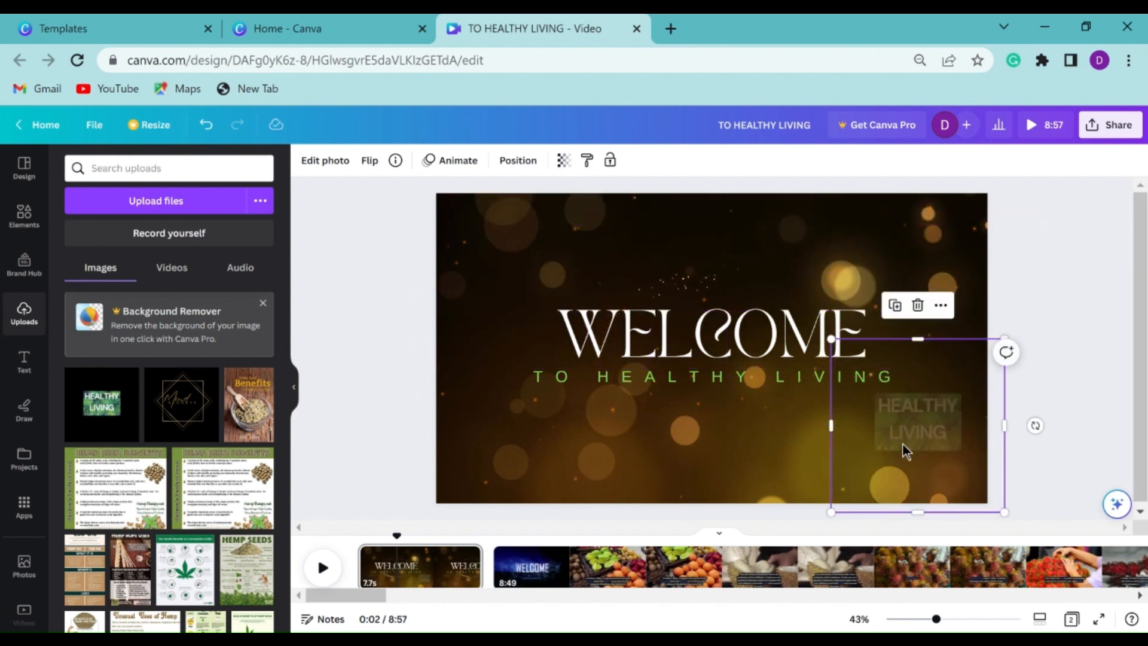
mouse_move(903, 444)
mouse_down()
mouse_move(760, 433)
mouse_move(598, 383)
mouse_move(623, 405)
mouse_move(757, 367)
mouse_move(754, 358)
mouse_up()
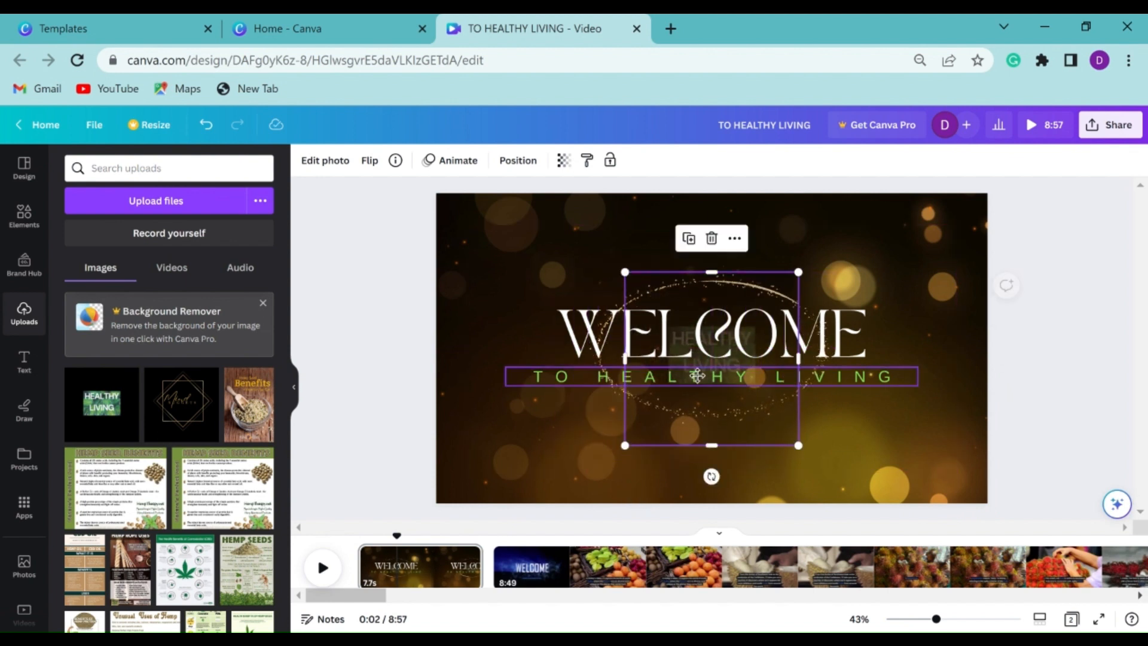
click(389, 303)
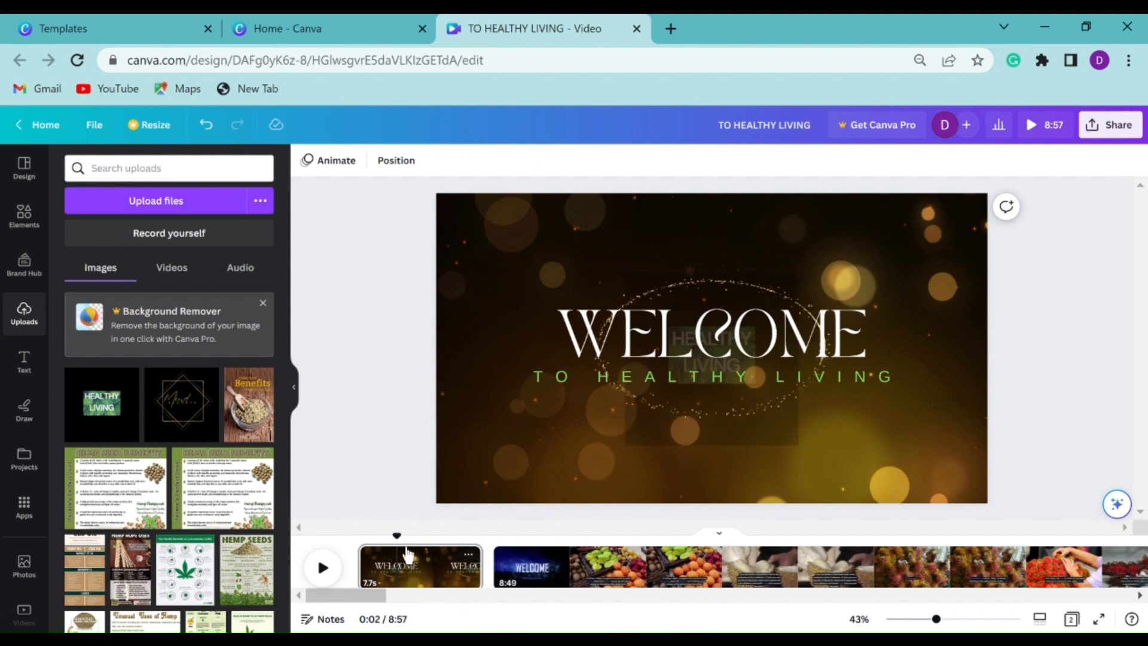
- Stretch the faded logo sideways across the full width of the gold welcome page and make it fainter
click(691, 404)
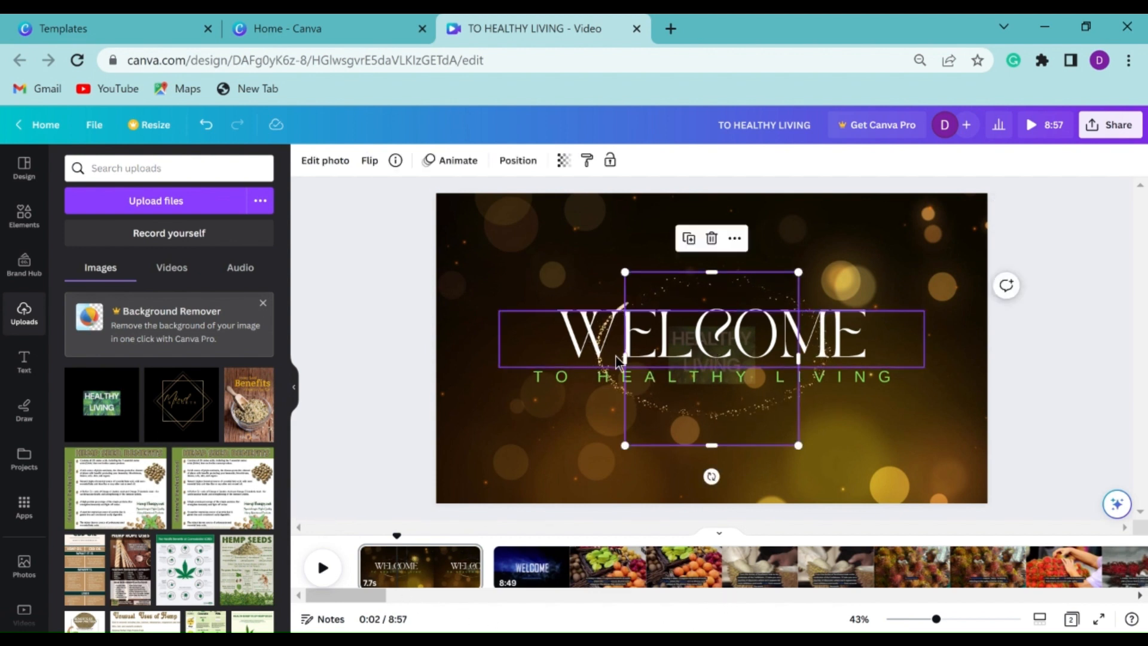
mouse_move(623, 357)
mouse_down()
mouse_move(510, 375)
mouse_move(441, 359)
mouse_up()
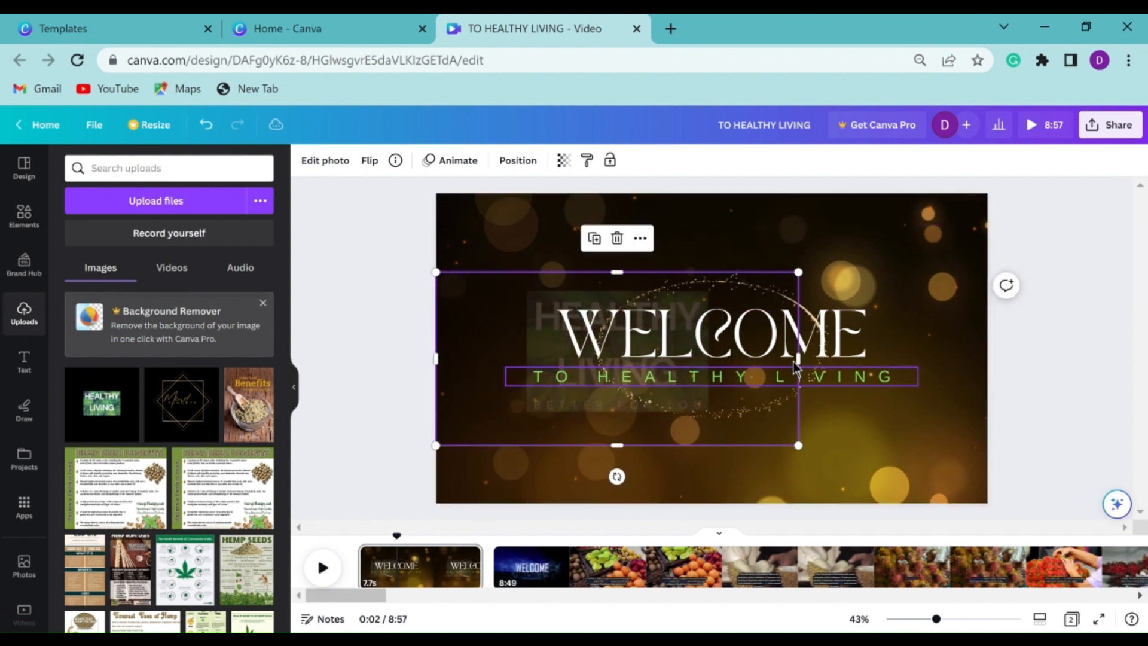
drag(799, 359, 1005, 359)
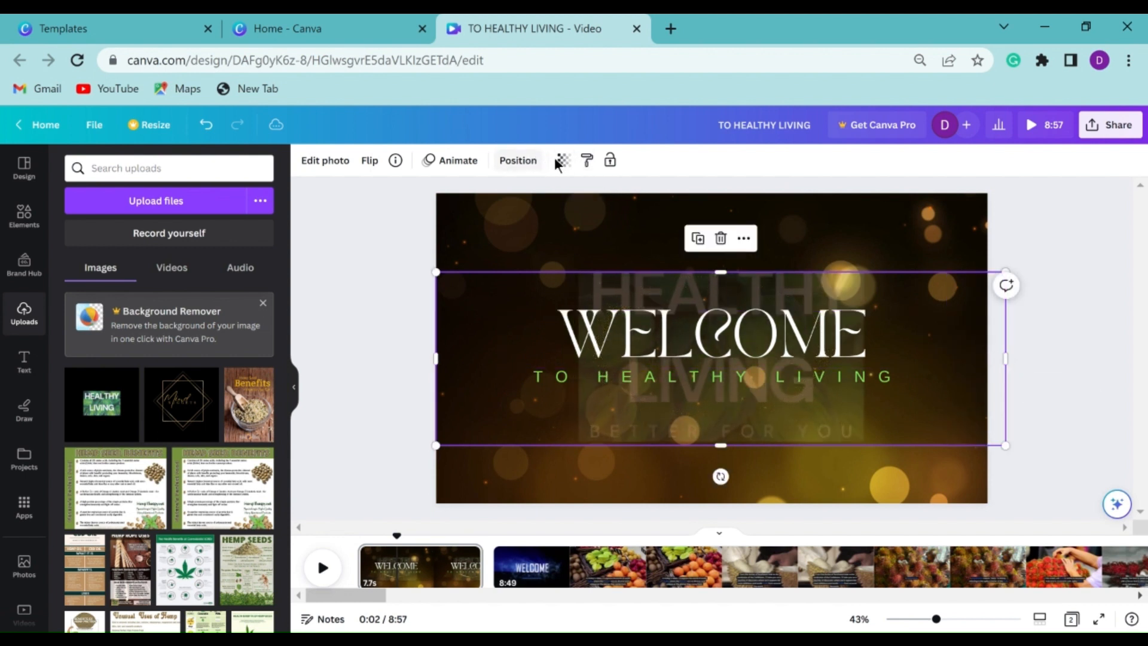
click(562, 162)
drag(465, 219, 441, 214)
click(523, 378)
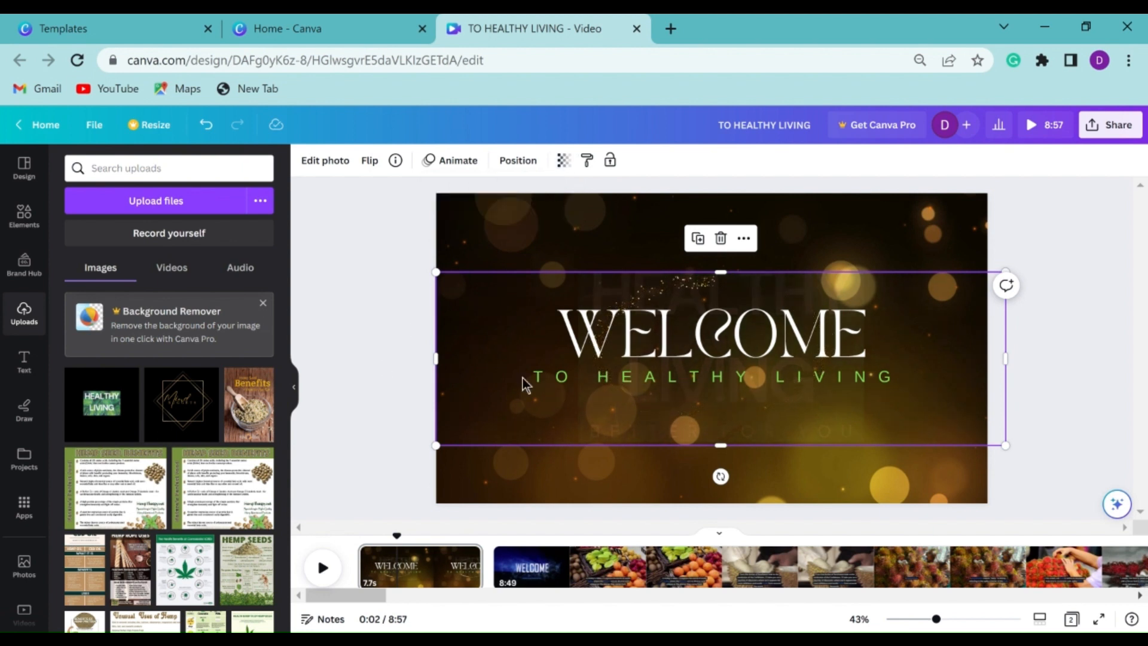
click(384, 319)
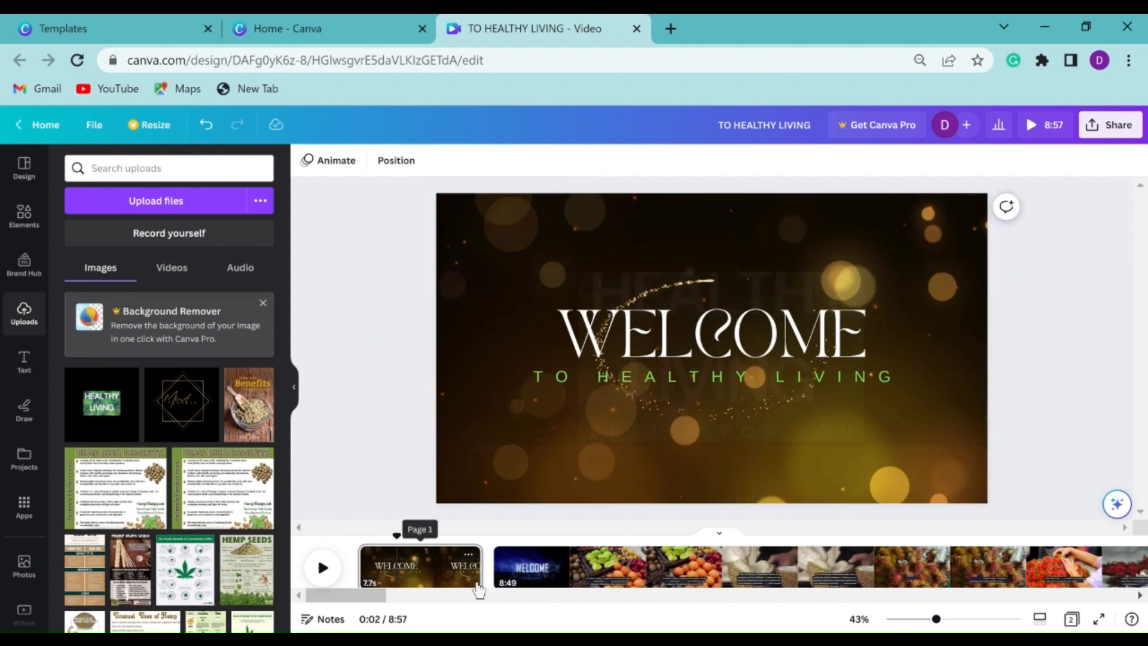
- Place the uploaded HEALTHY LIVING logo at the lower left of the second page's fruit video and set its transparency to 10
click(551, 575)
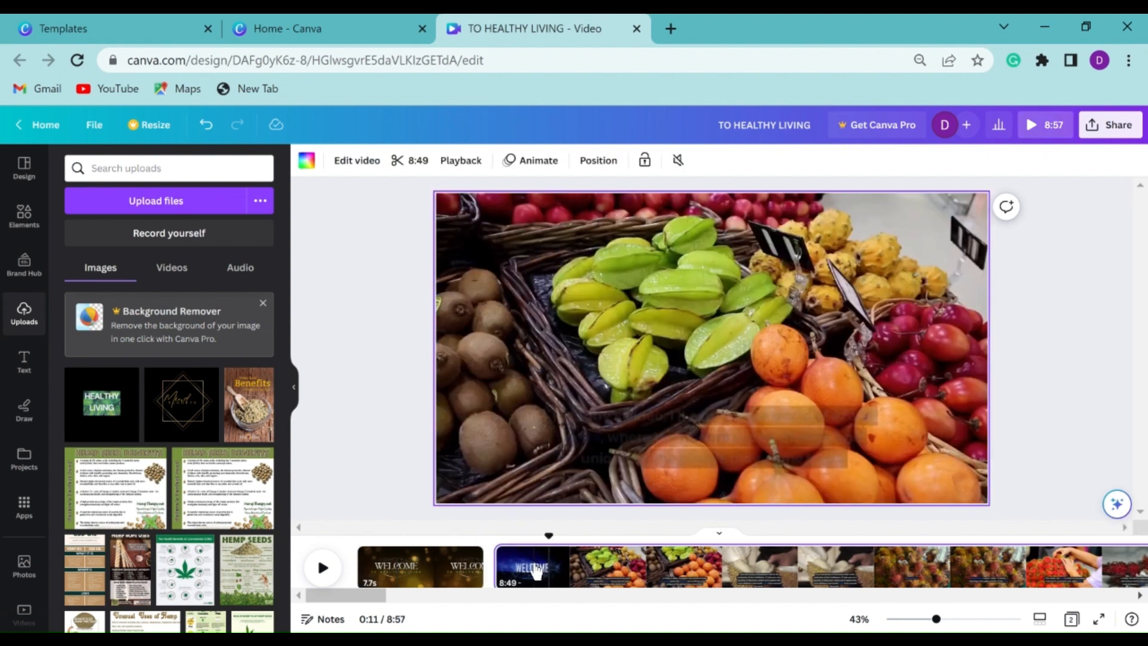
click(619, 567)
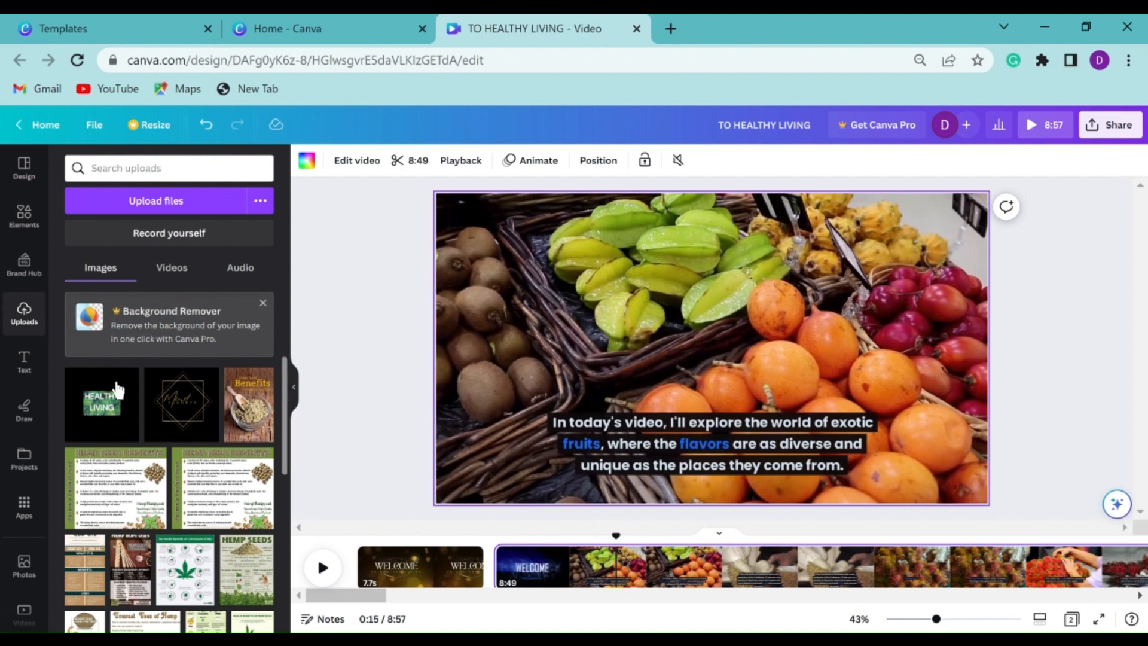
mouse_move(97, 394)
mouse_down()
mouse_move(531, 519)
mouse_move(538, 437)
mouse_move(528, 399)
mouse_move(525, 410)
mouse_up()
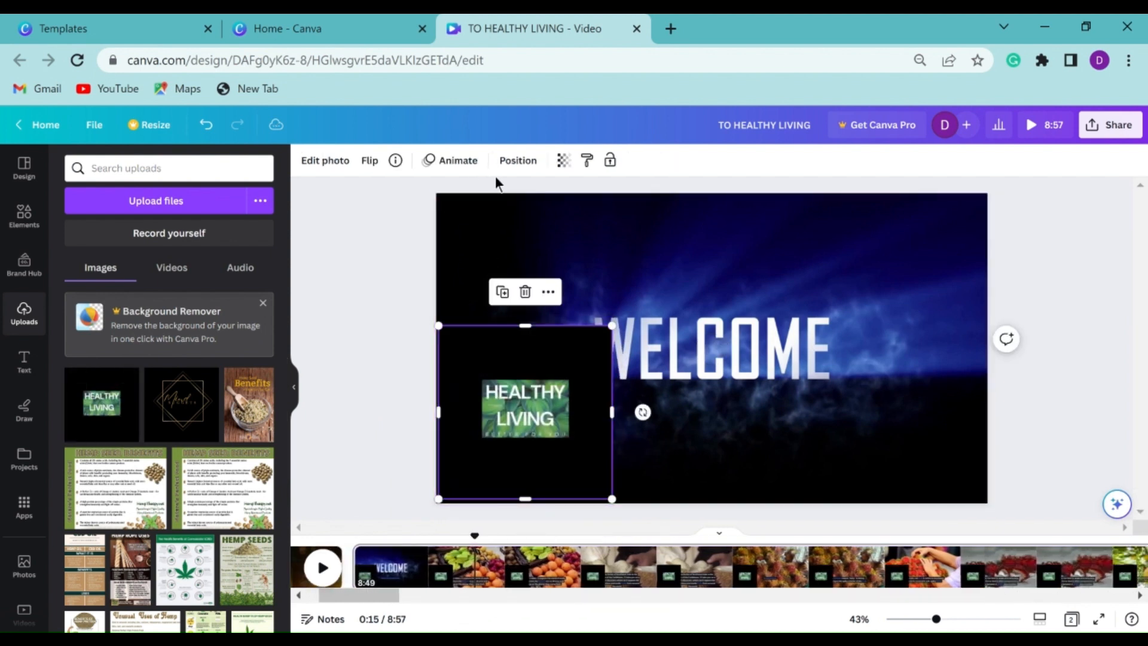
click(564, 161)
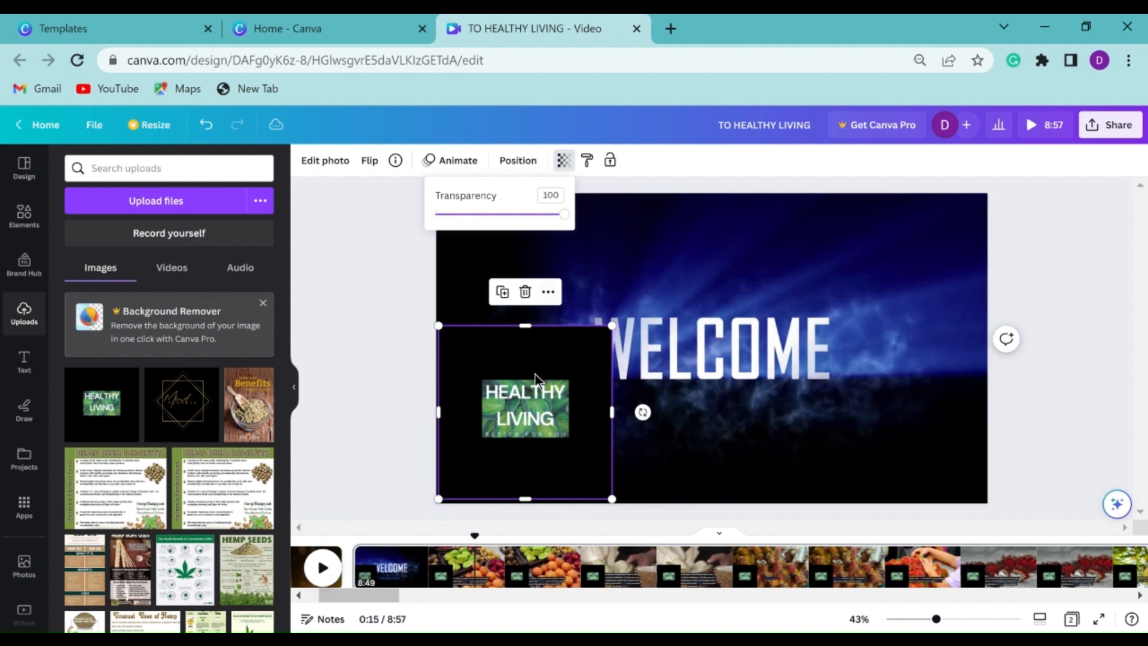
drag(521, 214, 449, 210)
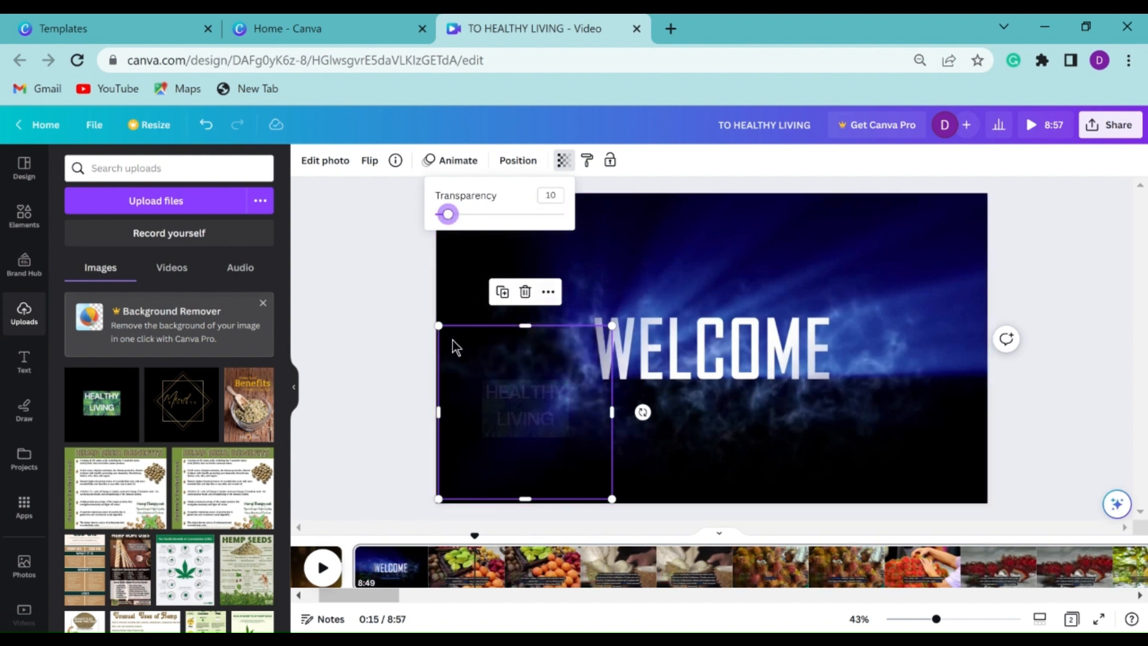
- Shrink the logo into the lower-left corner of the fruit video page and raise its transparency value slightly
mouse_move(440, 328)
mouse_down()
mouse_move(504, 421)
mouse_move(540, 439)
mouse_up()
drag(552, 457, 459, 484)
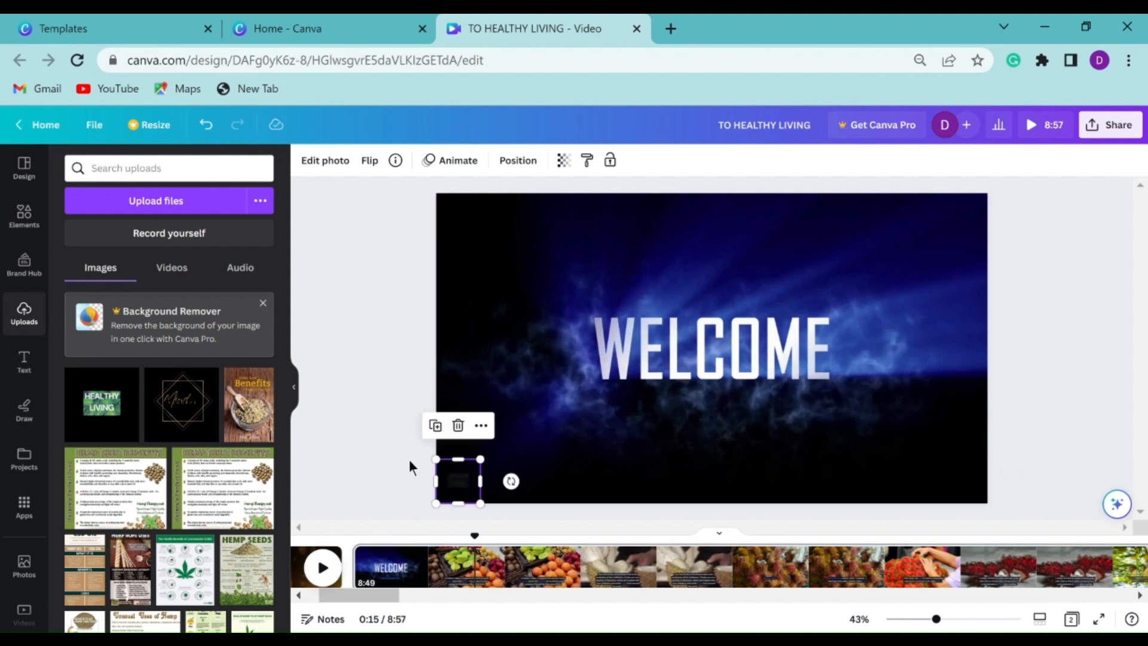
click(563, 162)
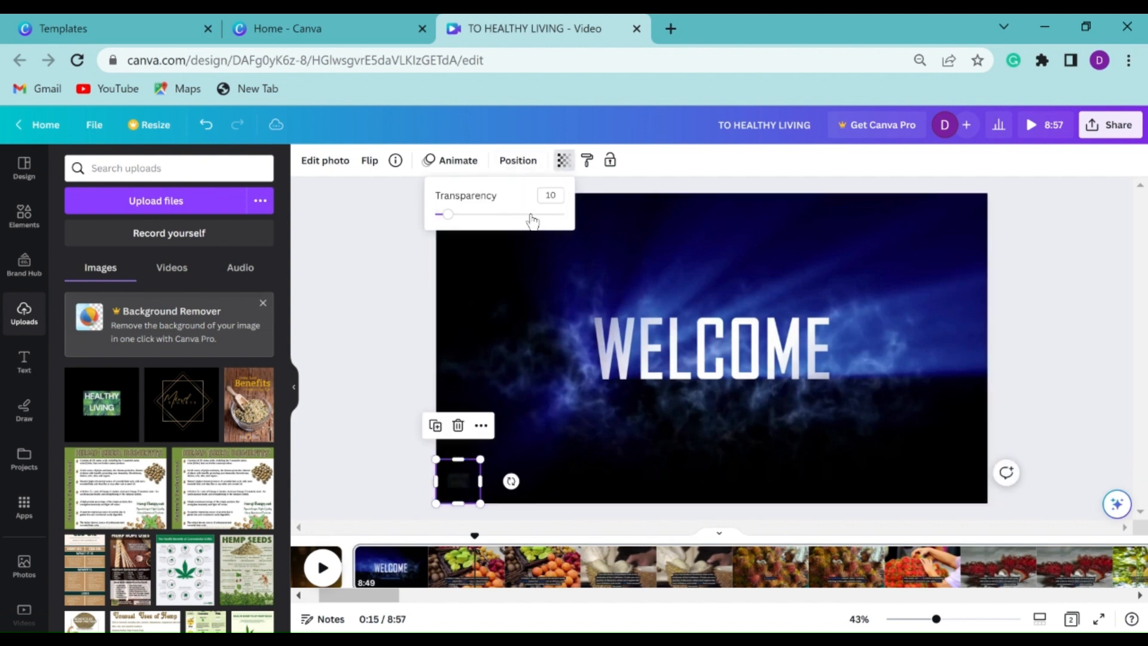
drag(450, 218, 479, 226)
click(401, 338)
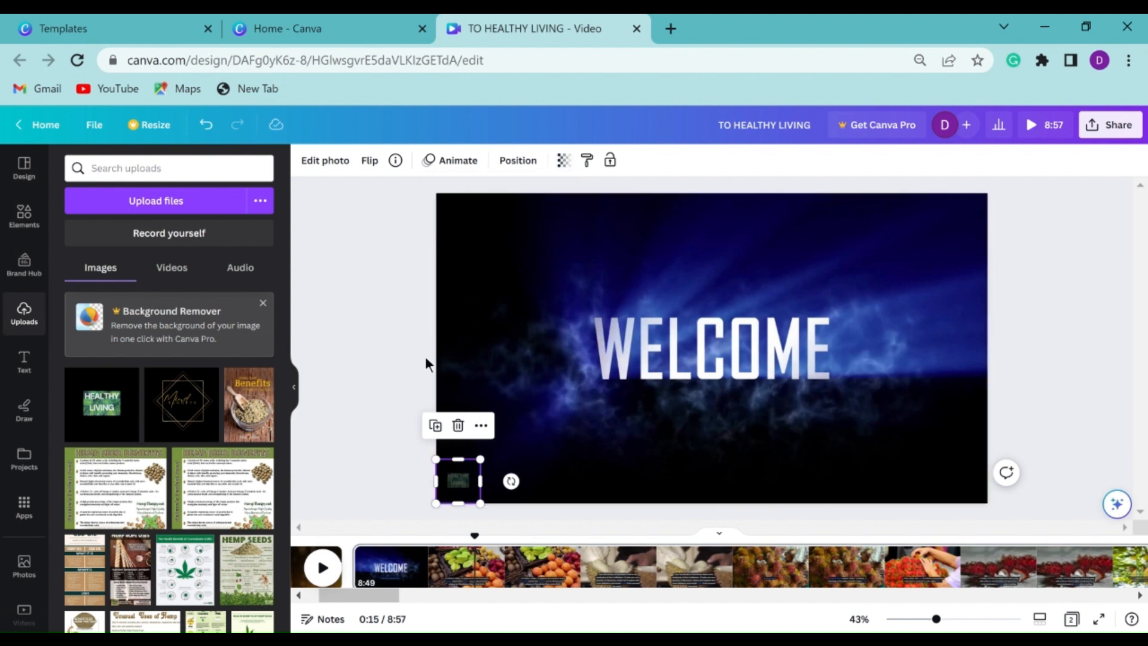
click(393, 440)
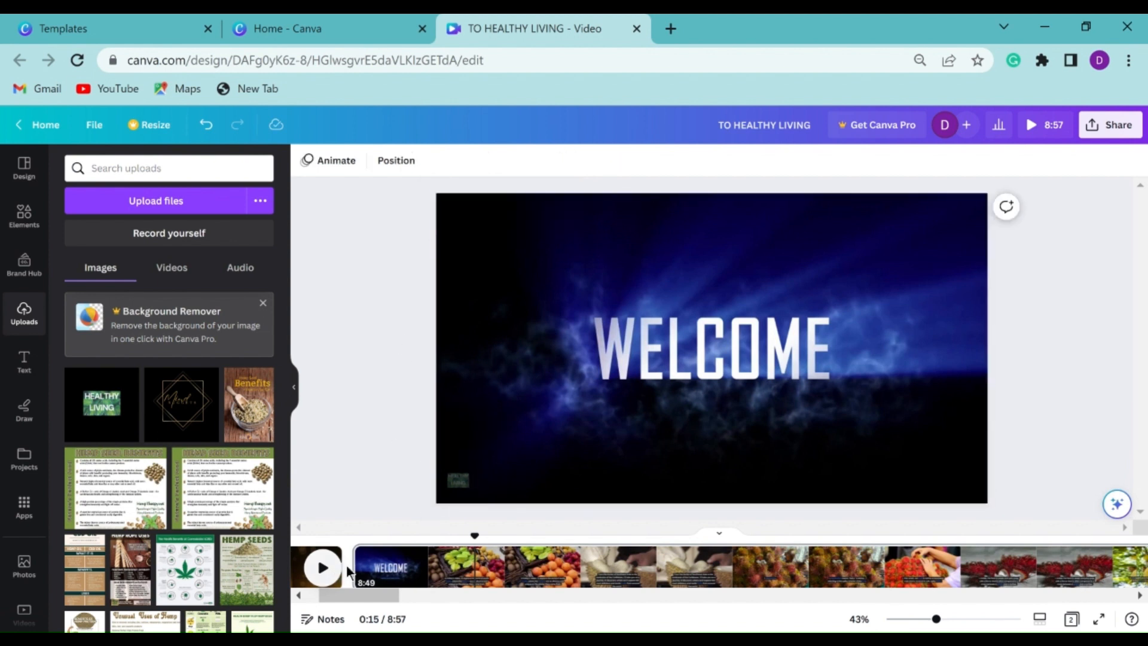
- Play short stretches of the fruit video to check how the small corner logo looks over the footage
click(322, 571)
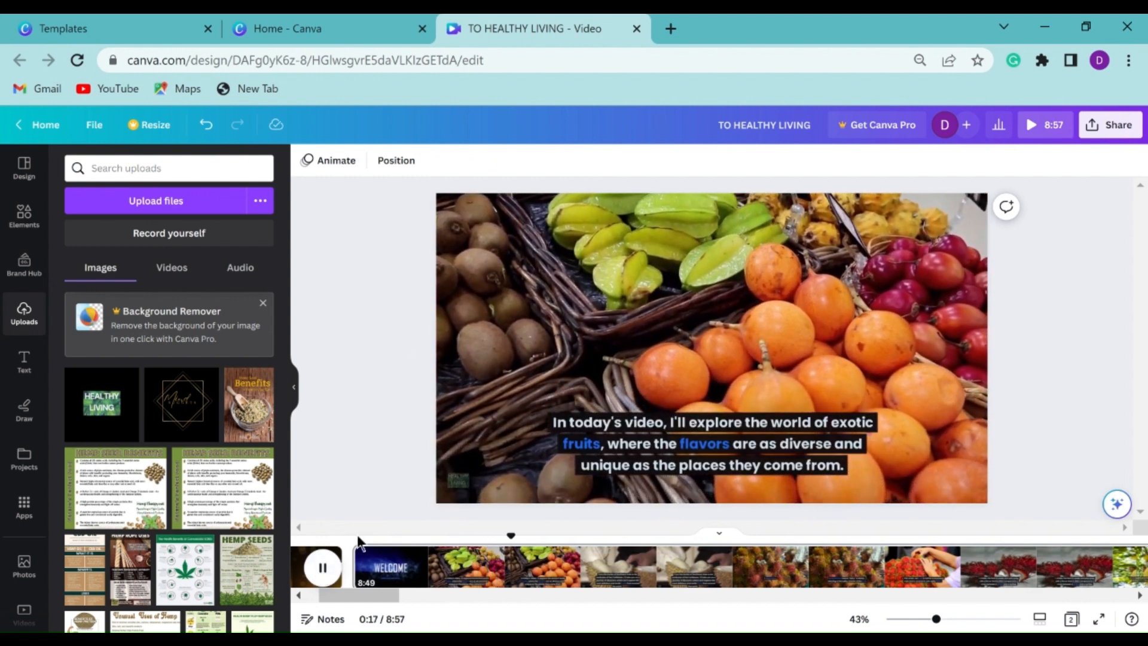
key(space)
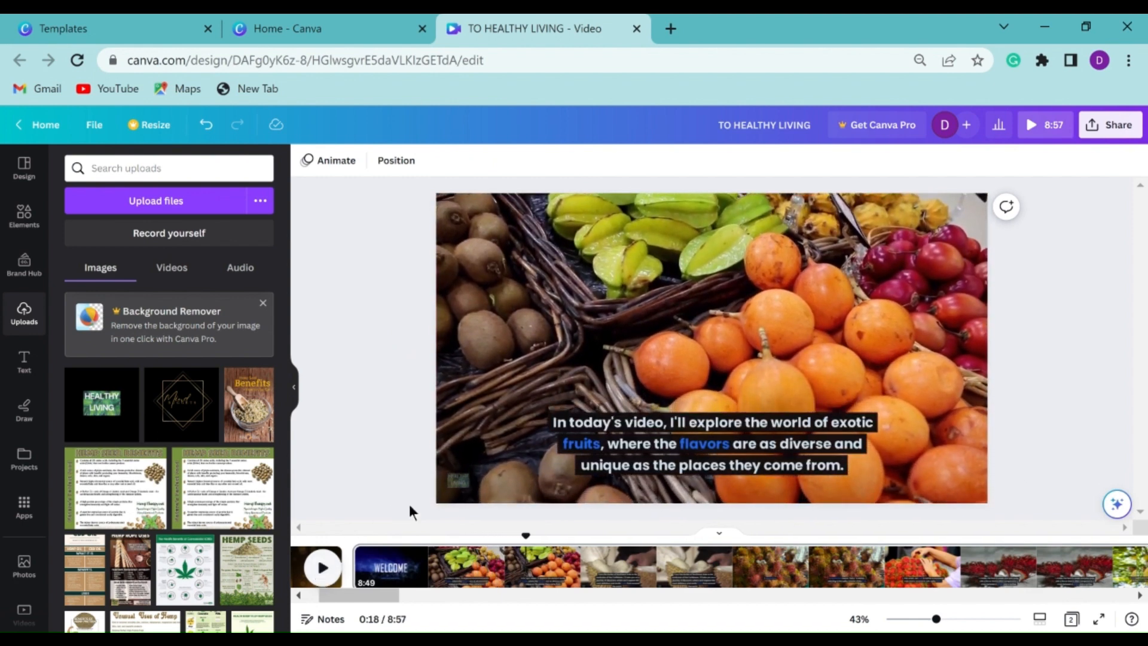
click(317, 557)
click(467, 483)
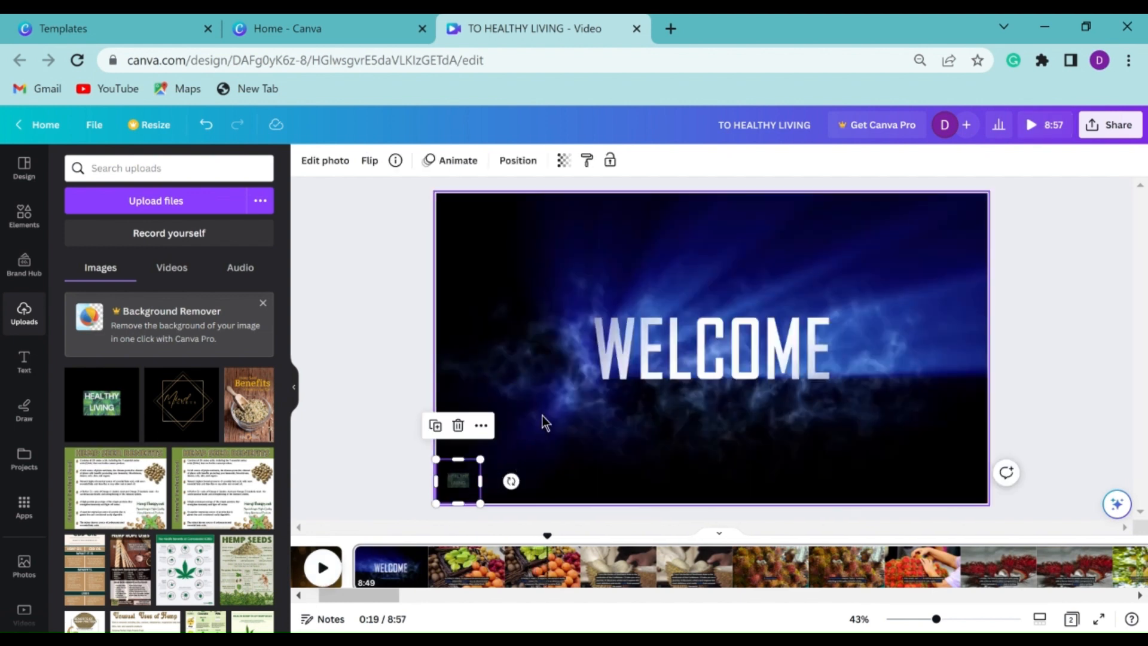
click(327, 558)
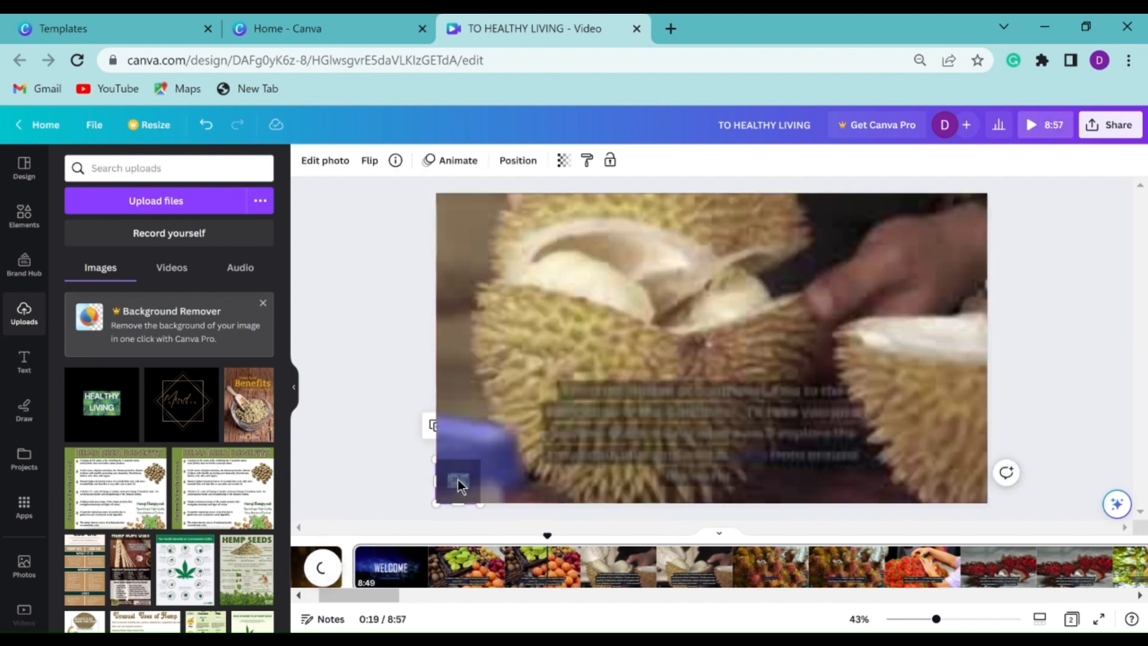
click(458, 480)
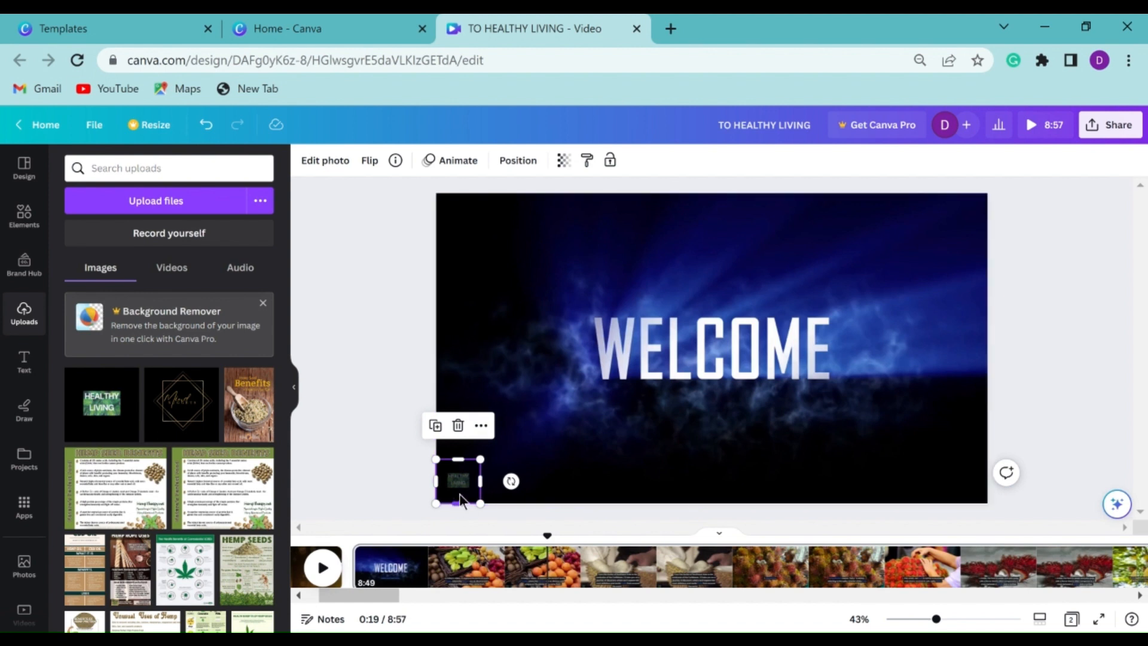
click(379, 475)
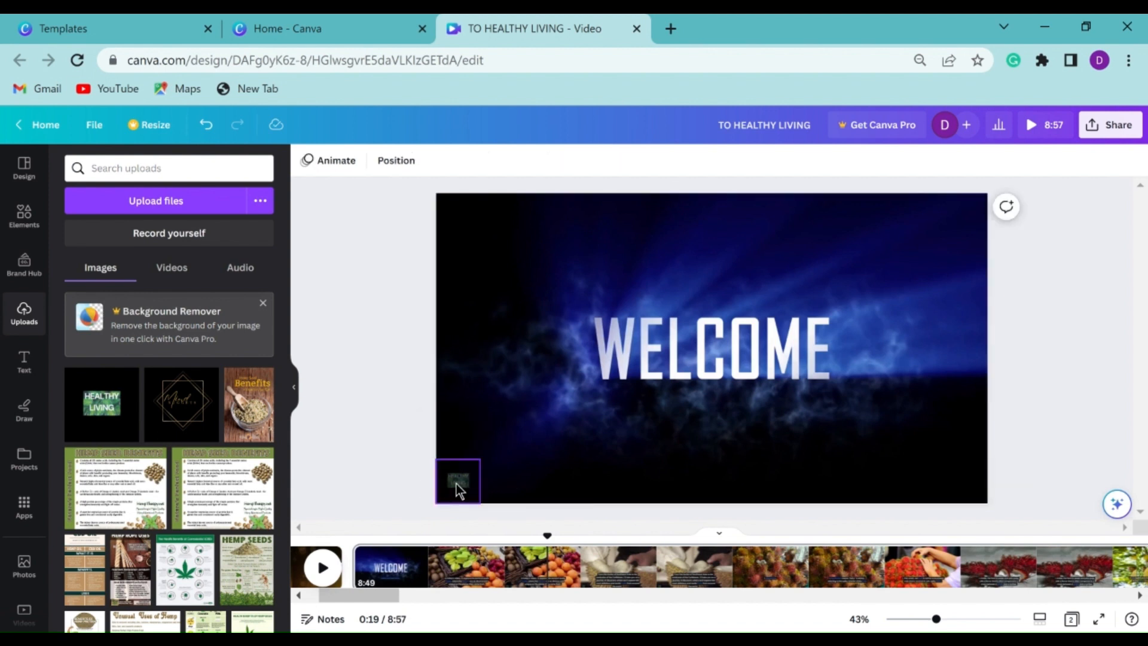
- Move the small logo to the upper-right corner of the fruit video page and set its transparency to 50
drag(456, 483, 965, 217)
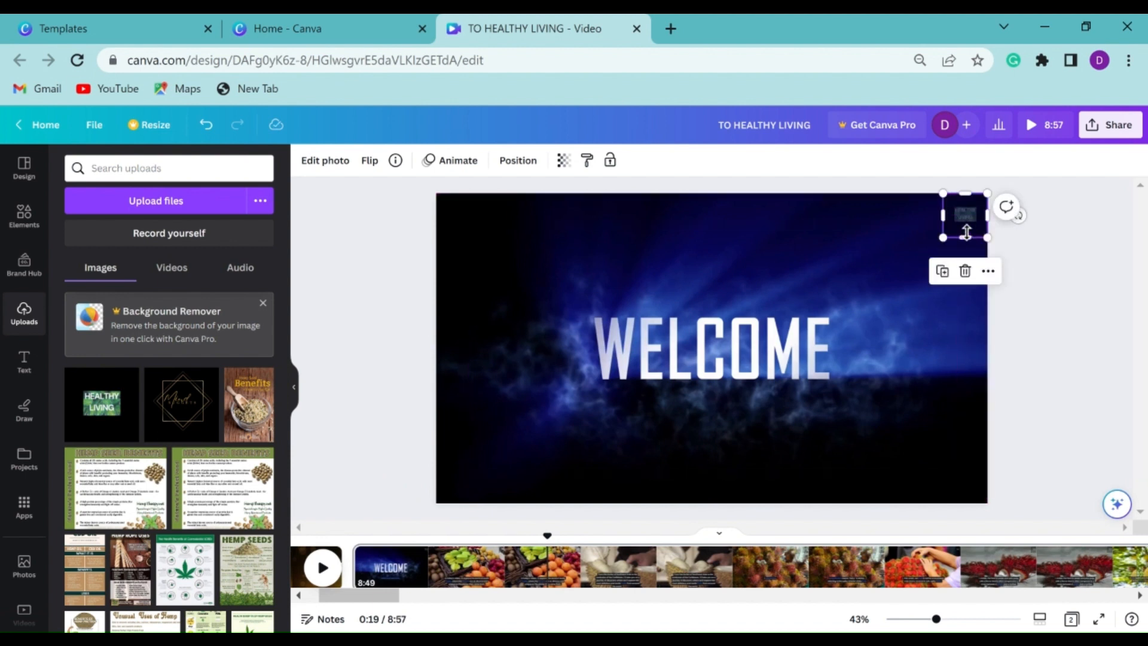
click(563, 160)
drag(482, 217, 501, 219)
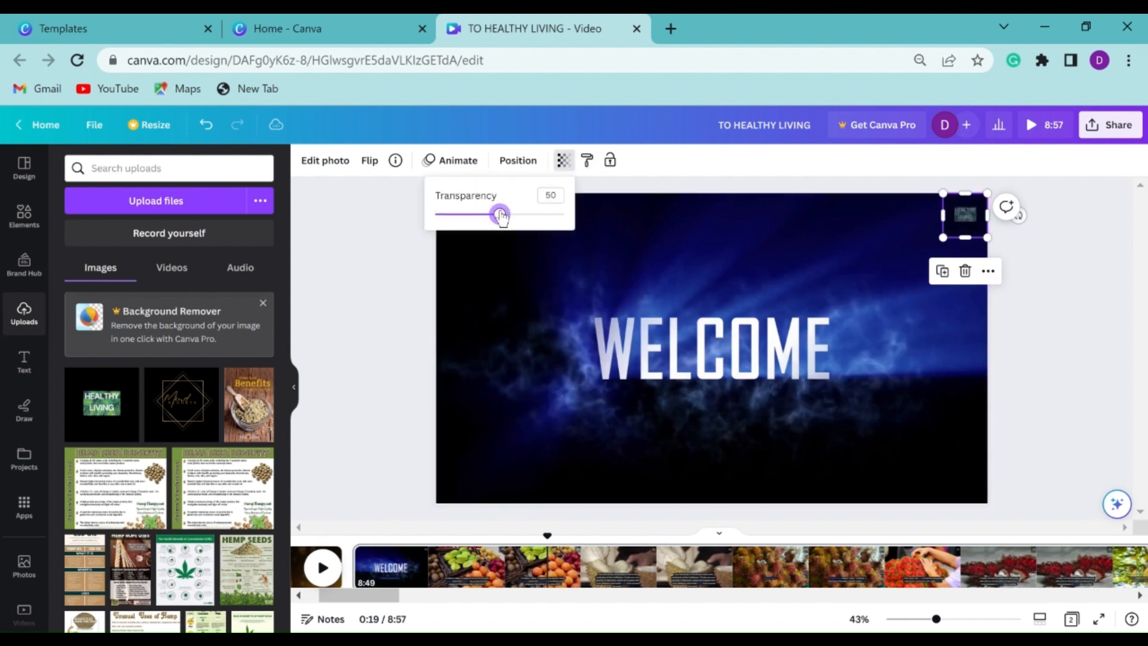
click(330, 288)
click(362, 301)
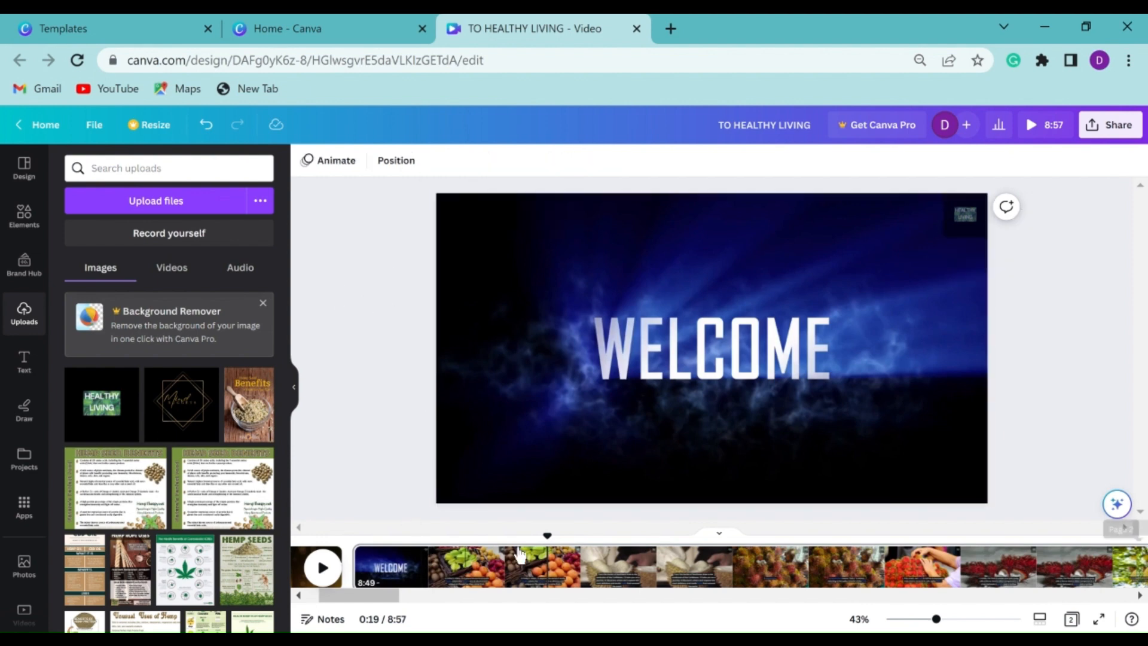
- Preview the rambutan section of the video to check the logo in the upper-right corner
click(757, 559)
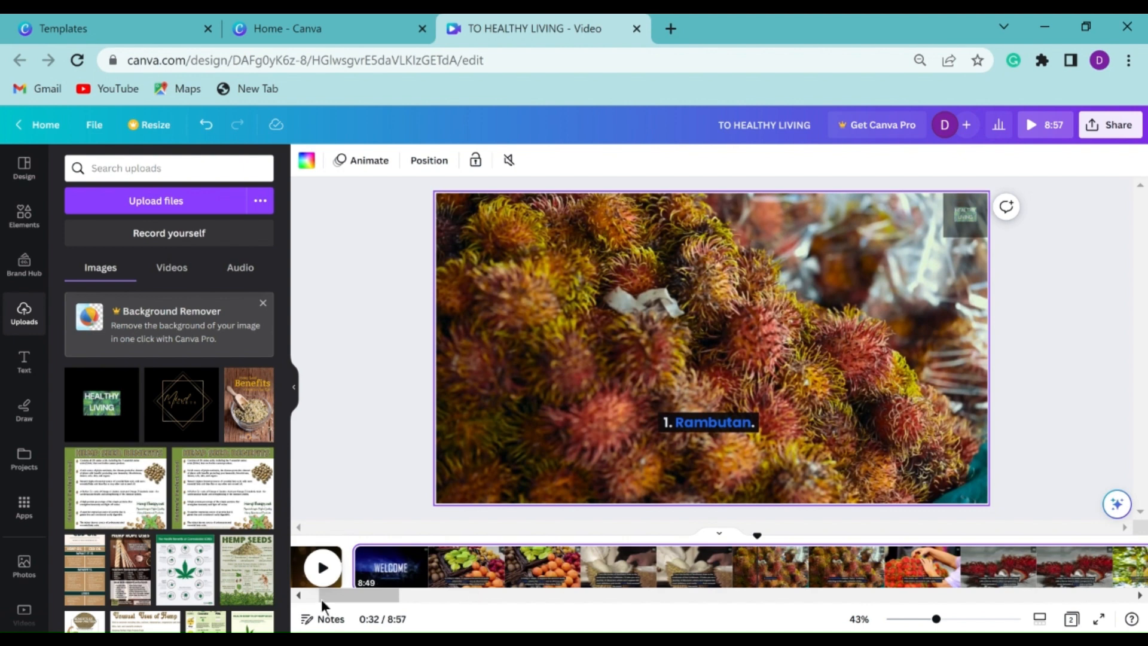
click(323, 567)
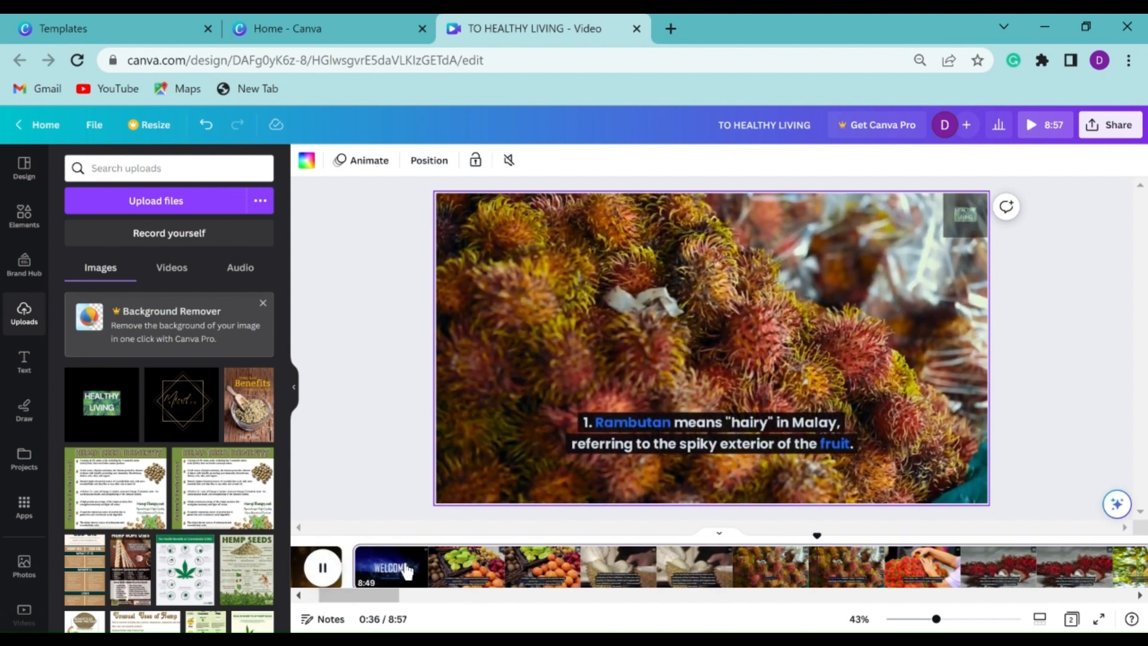
click(337, 445)
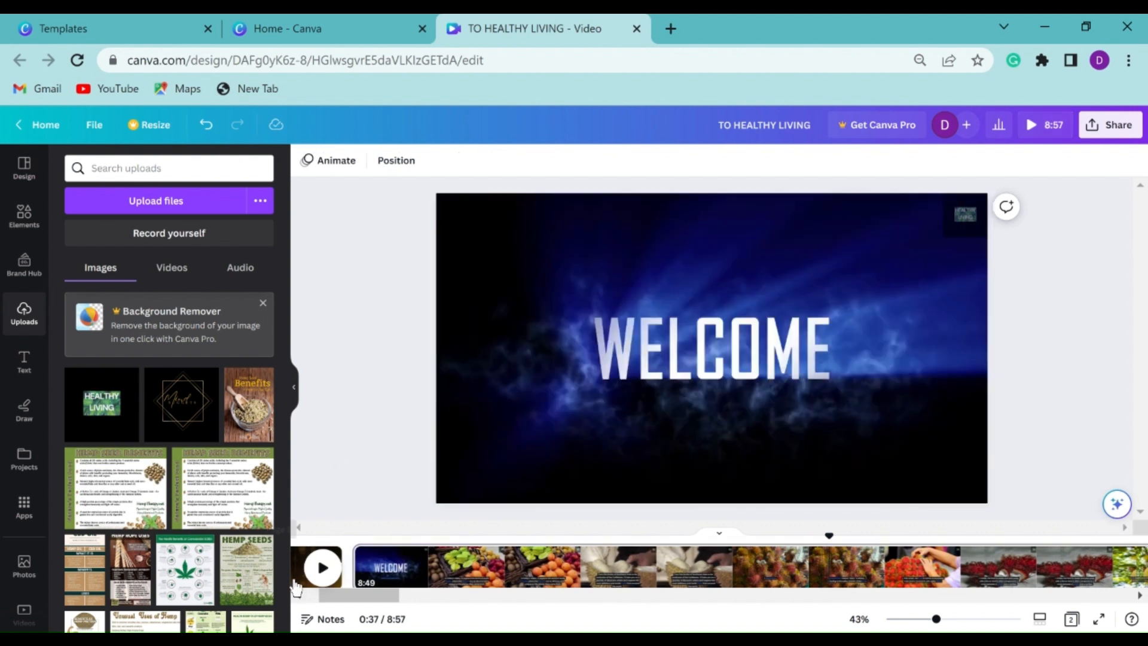
click(322, 568)
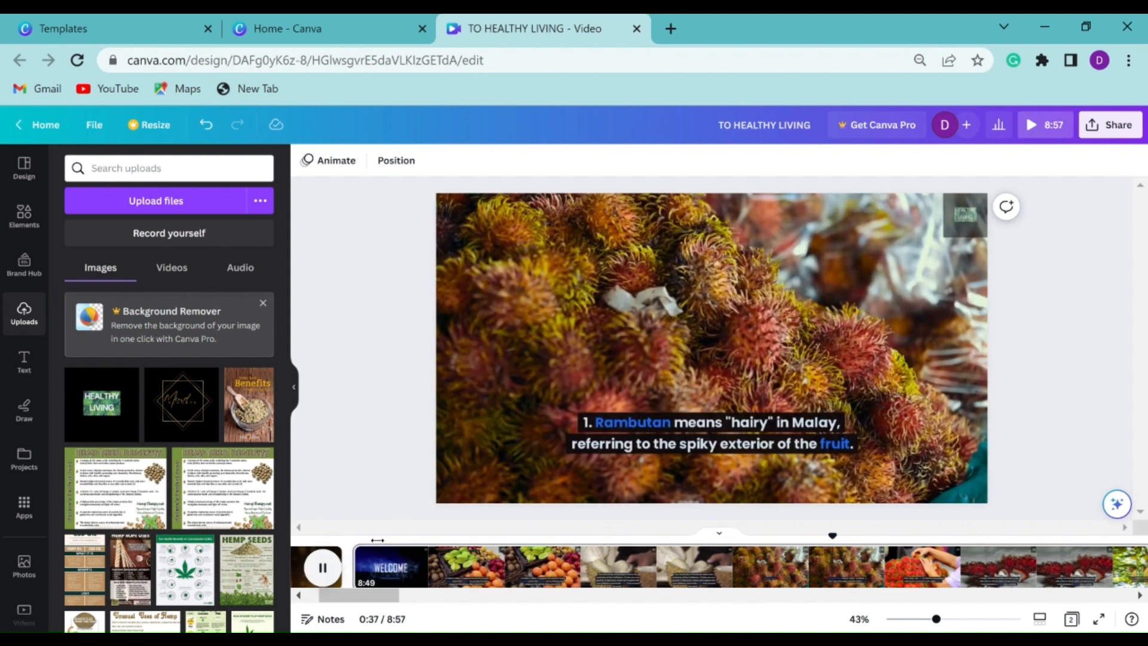
- Move the small logo back to the lower-left corner of the fruit video page
click(966, 226)
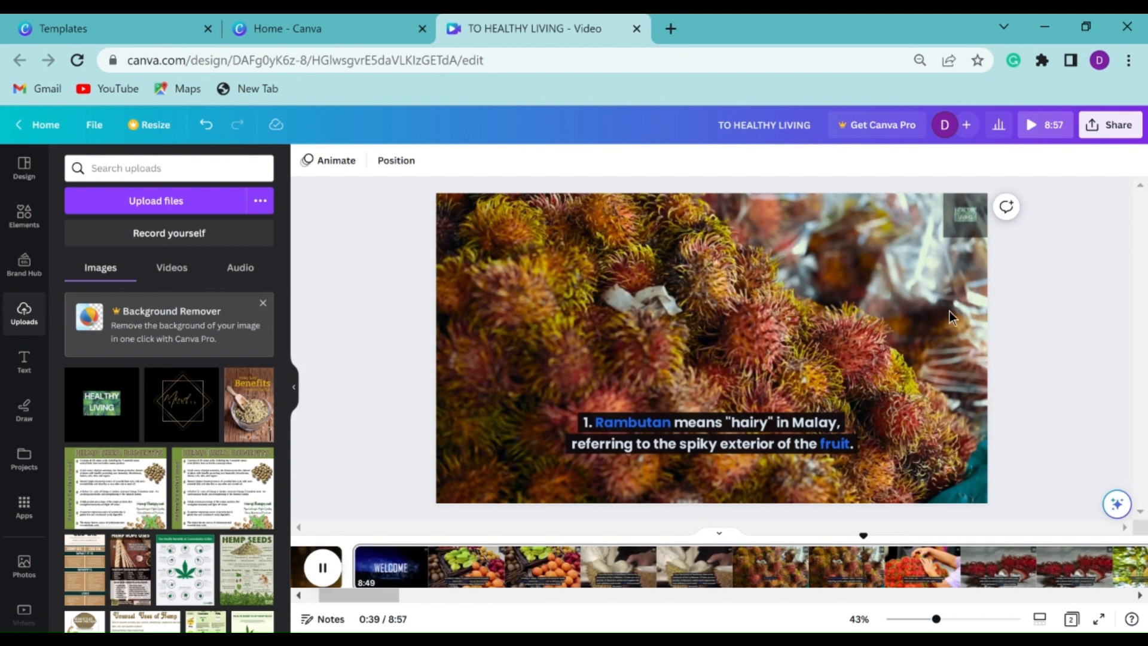
drag(972, 209, 454, 475)
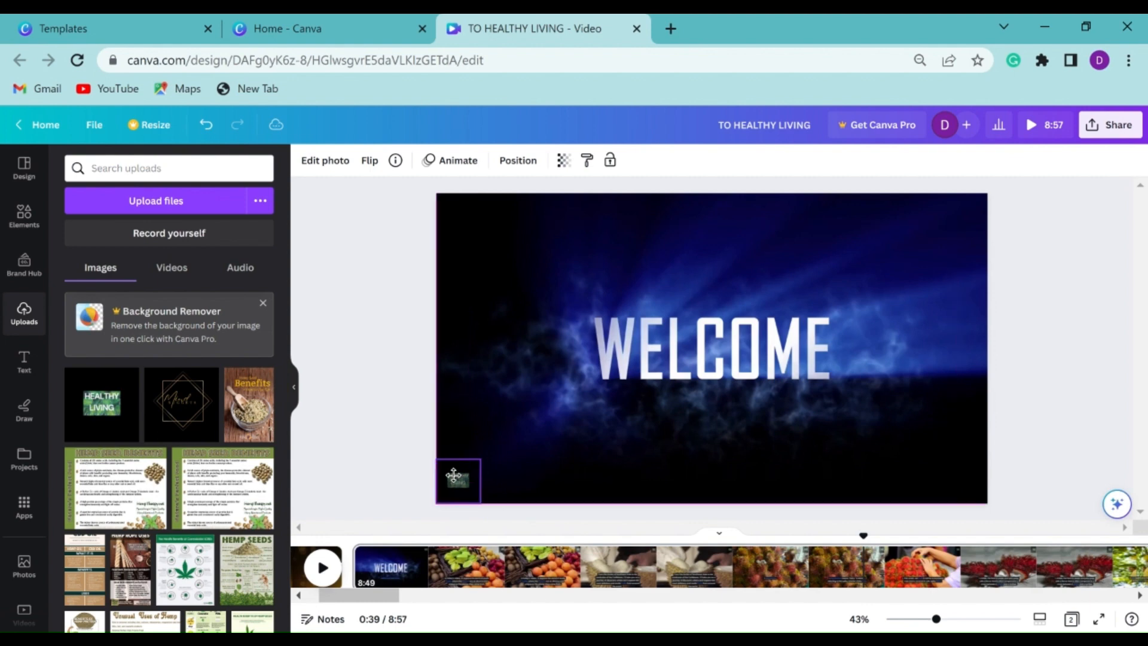
click(363, 490)
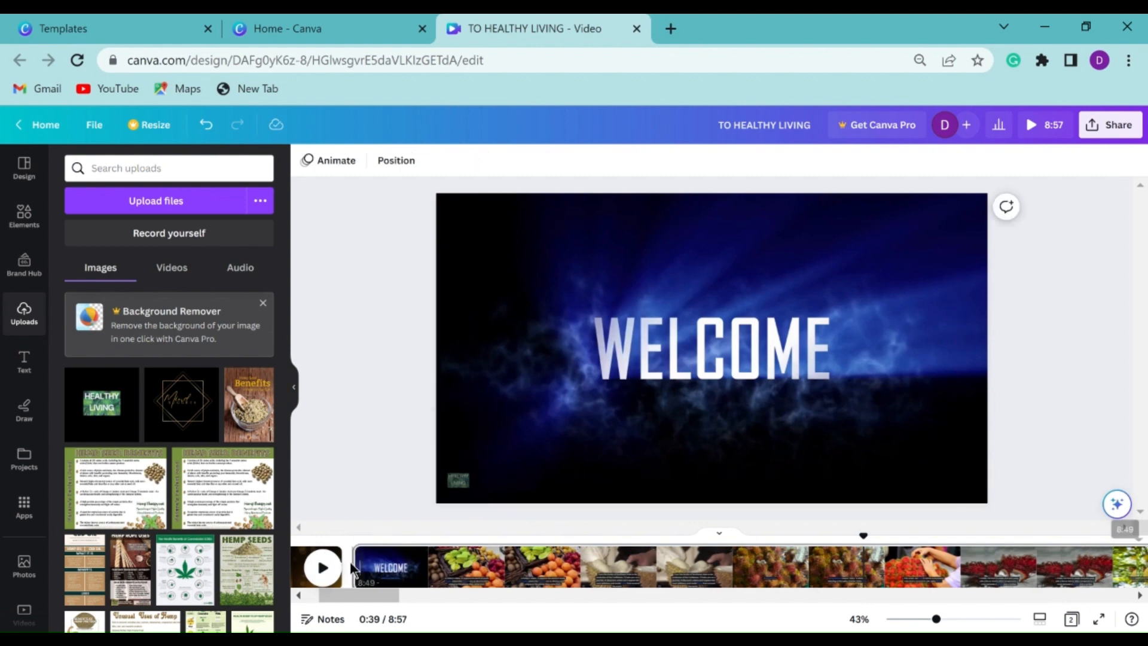
- Play the video from the rambutan section to the jackfruit section and look further along the timeline
click(325, 571)
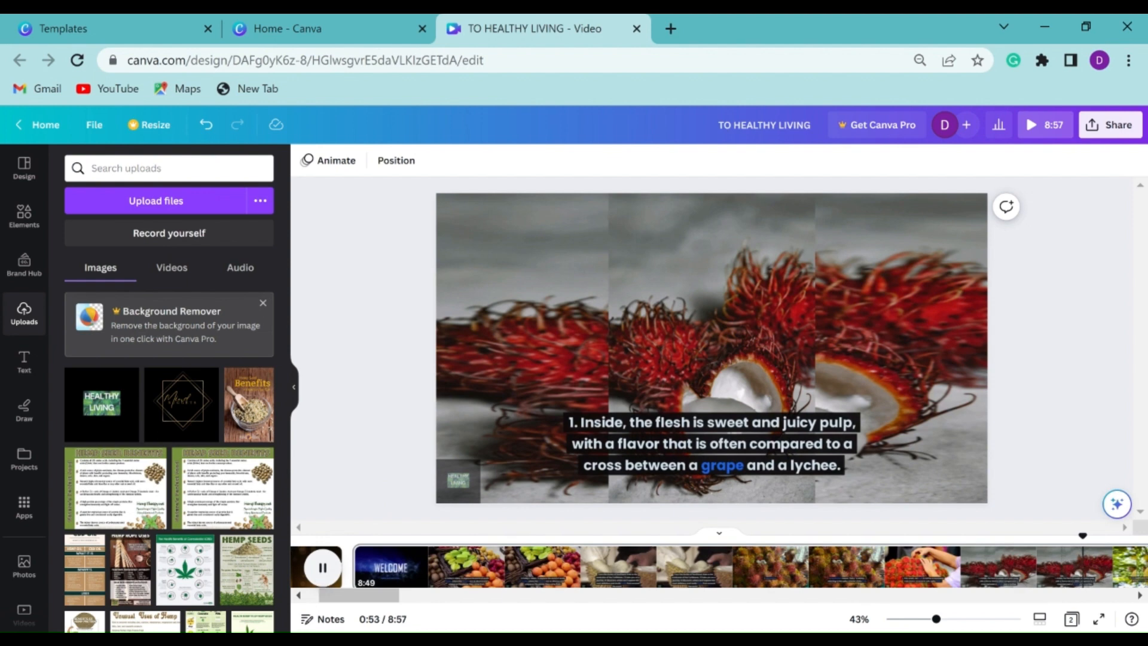
click(326, 571)
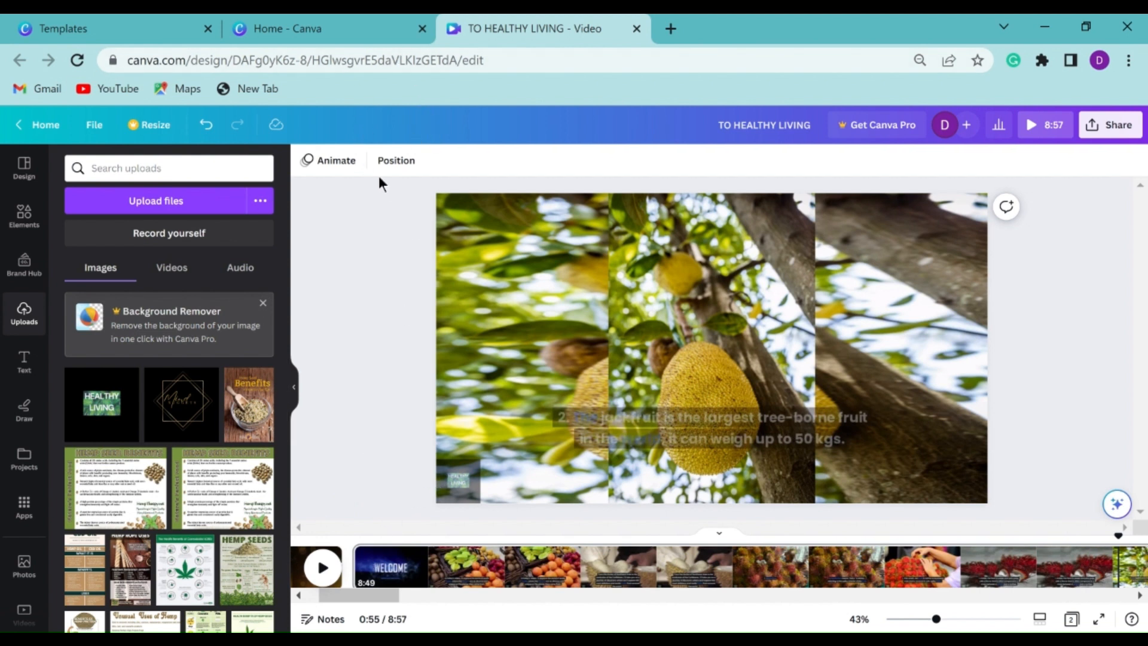
drag(373, 597, 508, 583)
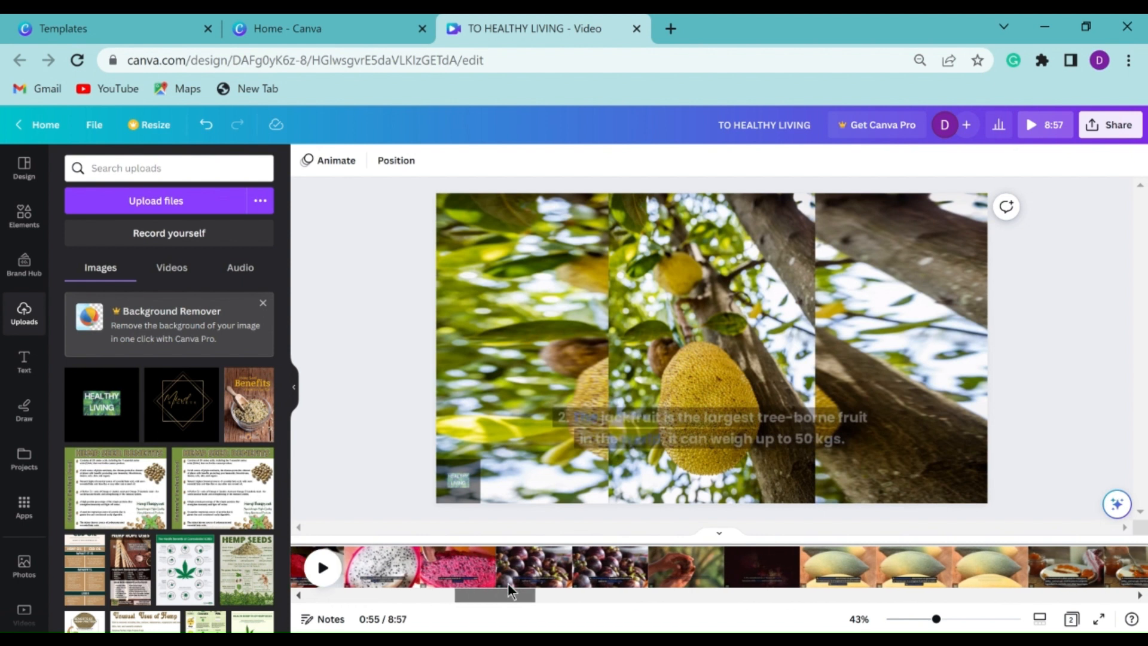